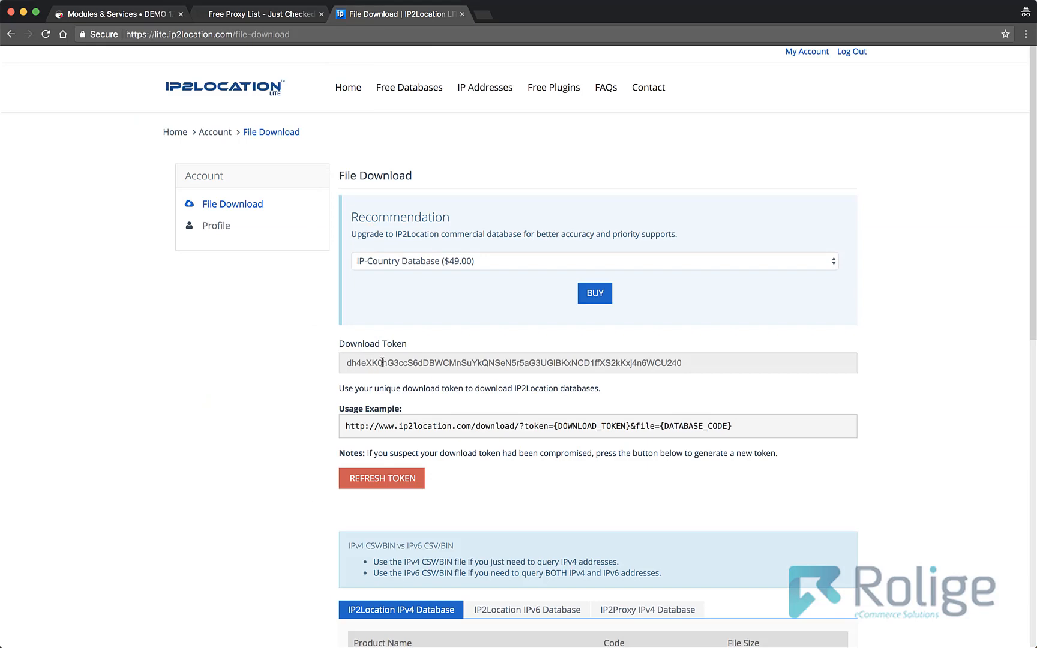
- Copy the download token from the IP2Location LITE file download page
double_click(385, 362)
right_click(401, 364)
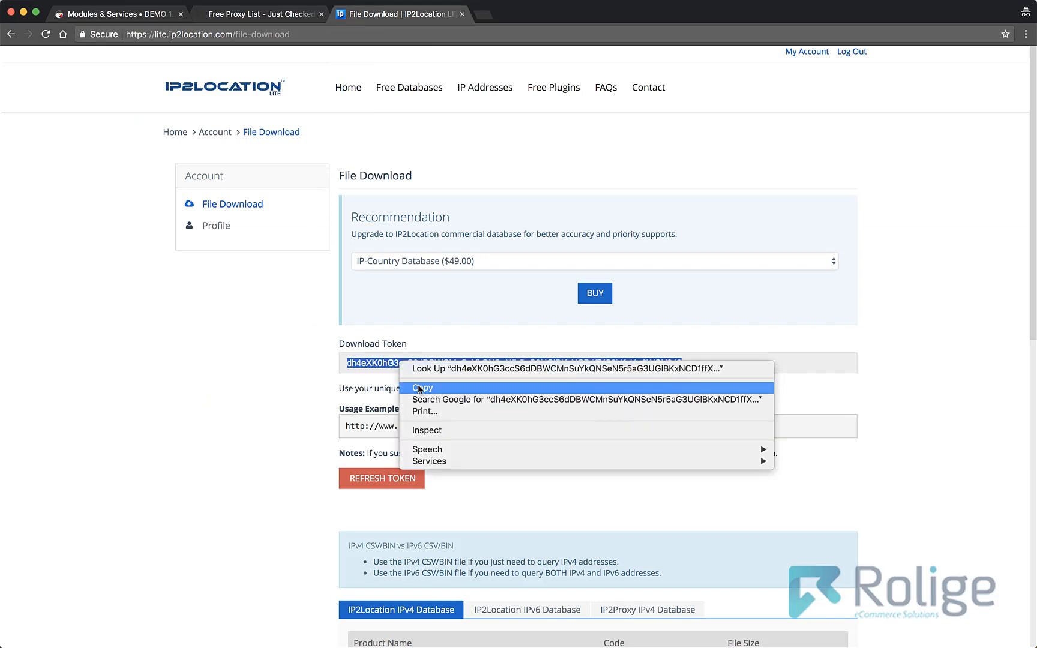
left_click(418, 387)
left_click(420, 347)
- Paste the API token into the global settings of the Advanced Location Detection module in PrestaShop and save
left_click(135, 17)
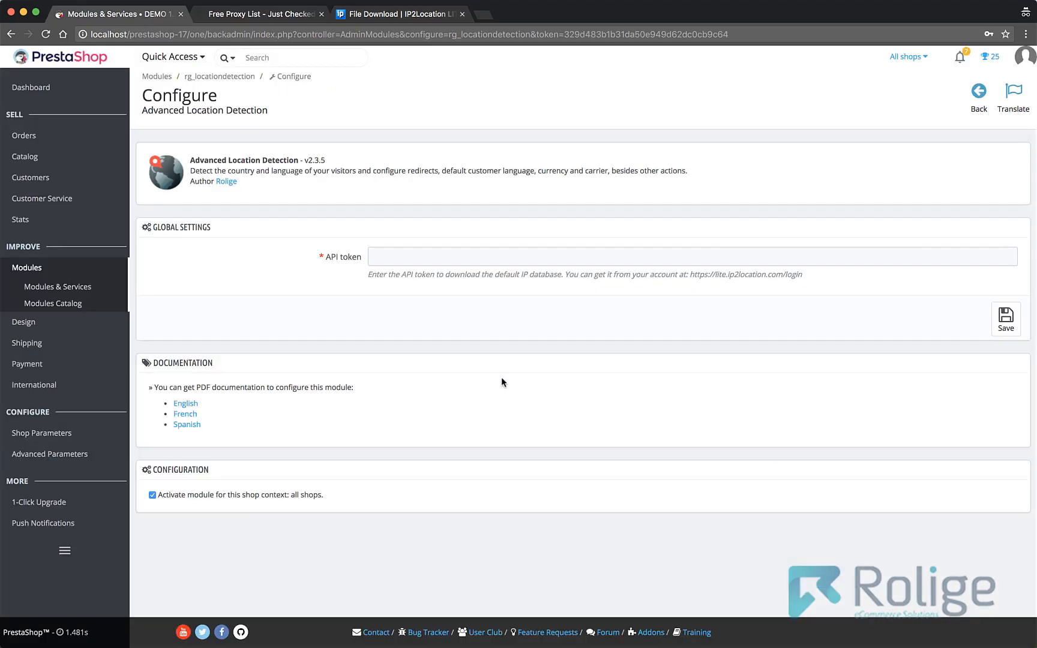
left_click(454, 256)
right_click(454, 256)
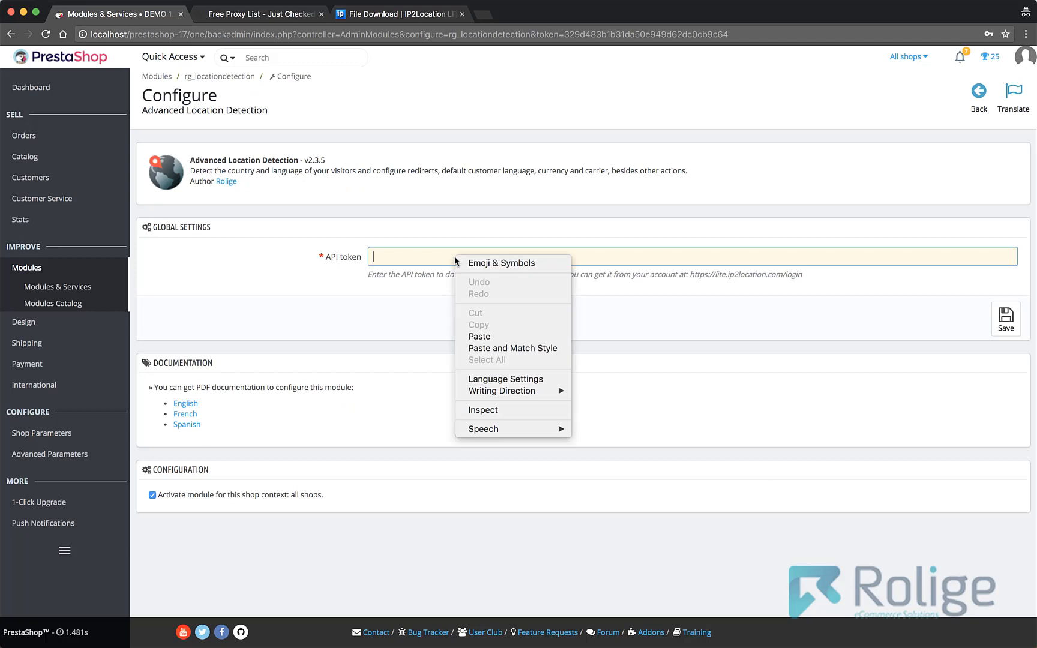
left_click(479, 336)
left_click(1005, 318)
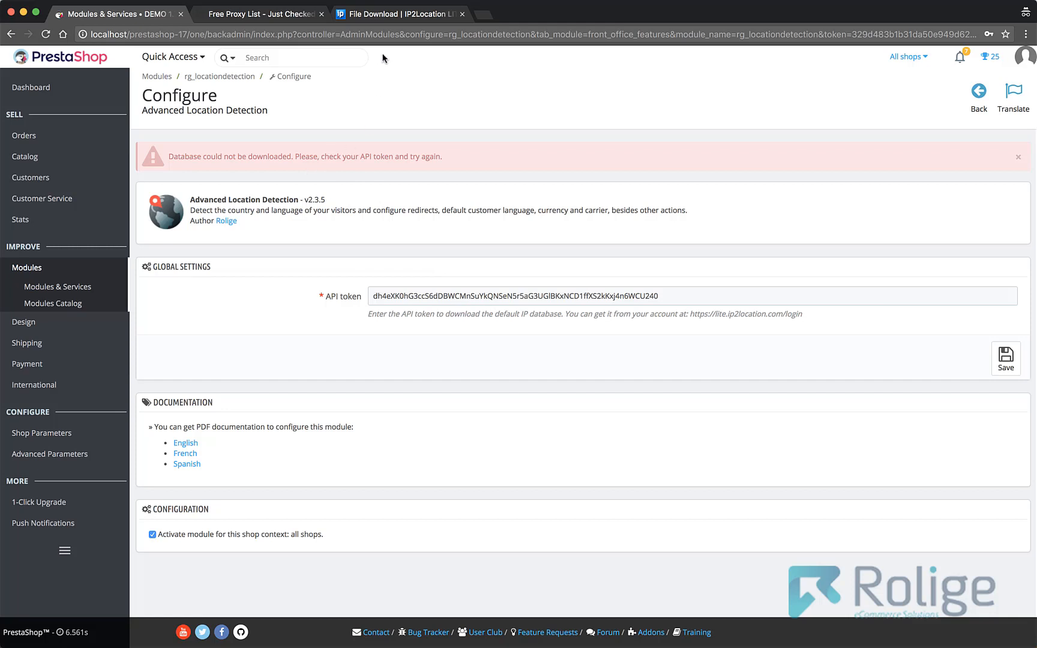
- Download the DB3LITEBINIPV6 database in BIN format from the IP2Location IPv6 list, saving the ZIP to the Desktop
left_click(375, 17)
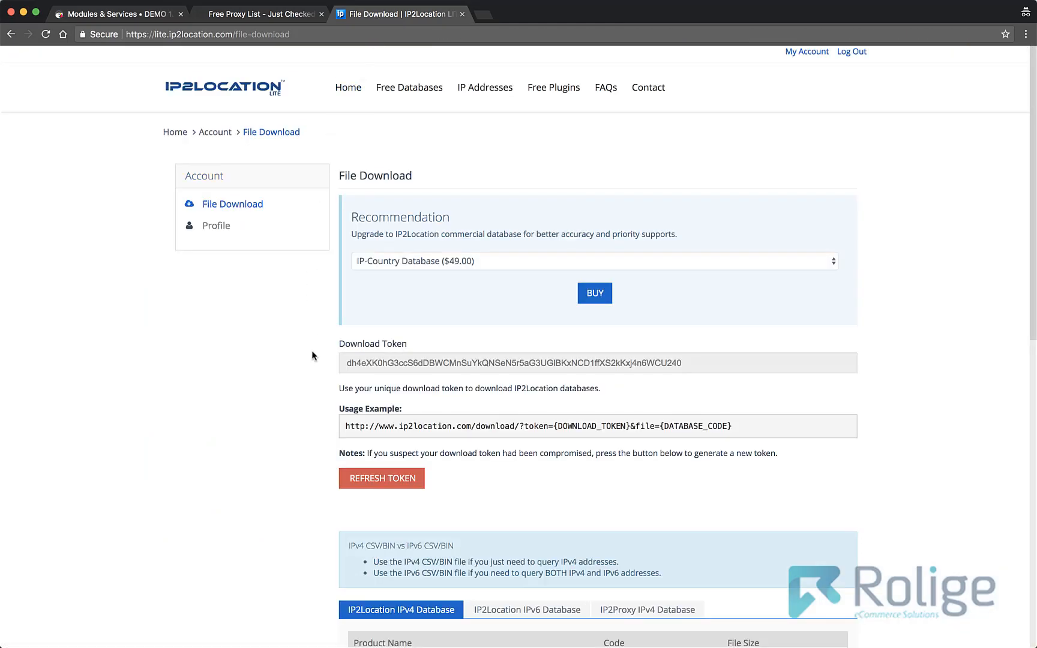
scroll(311, 355, "down", 5)
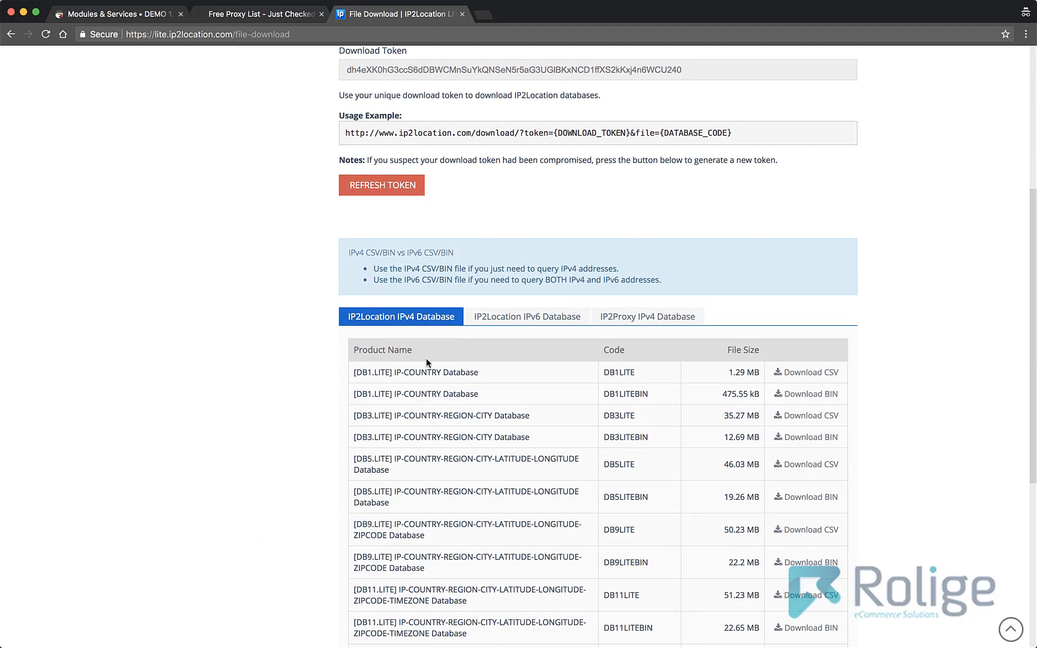
scroll(459, 360, "down", 2)
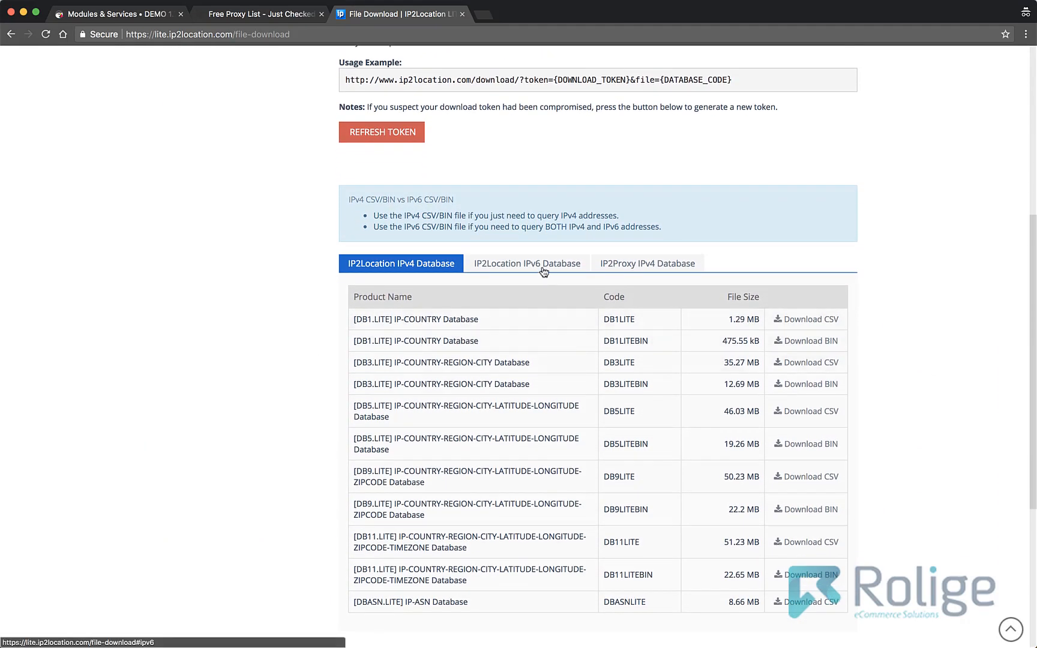
left_click(543, 270)
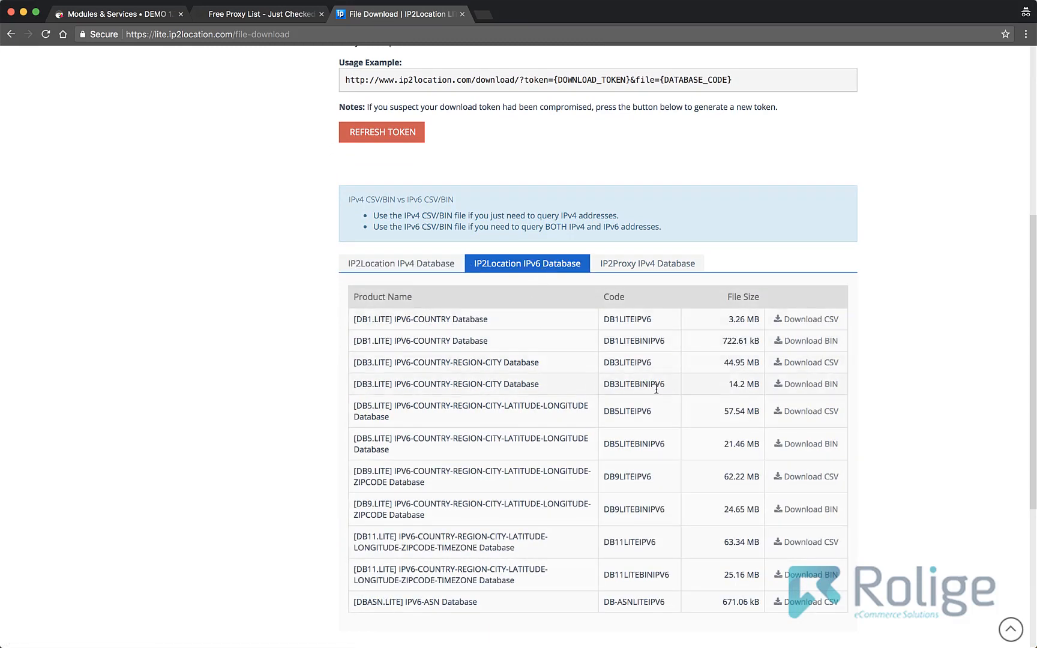
left_click_drag(659, 382, 603, 384)
left_click(803, 386)
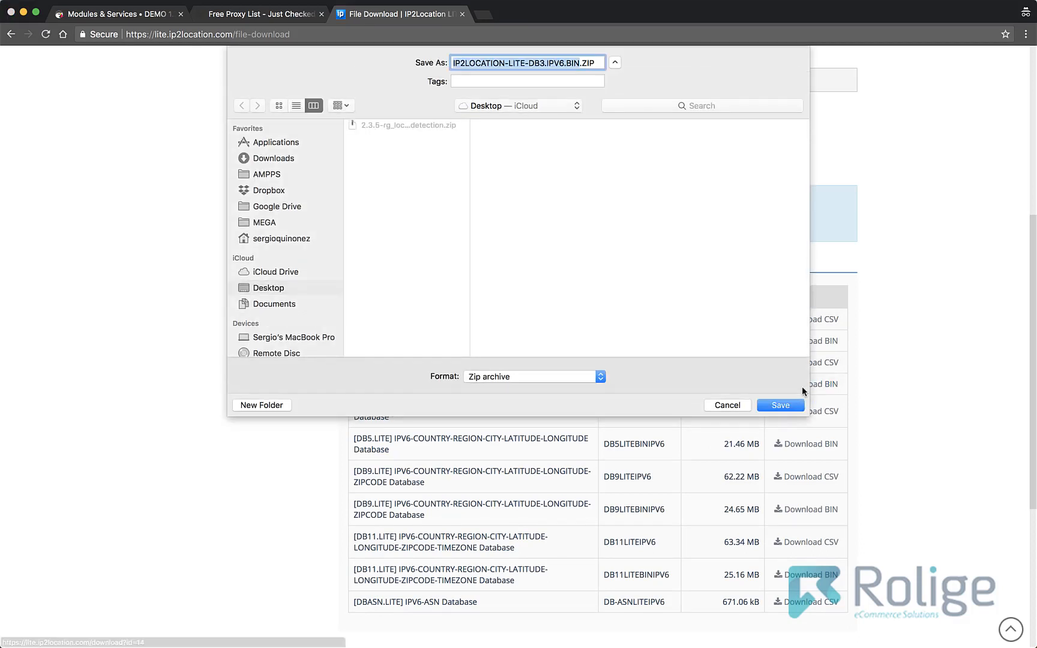
left_click(782, 402)
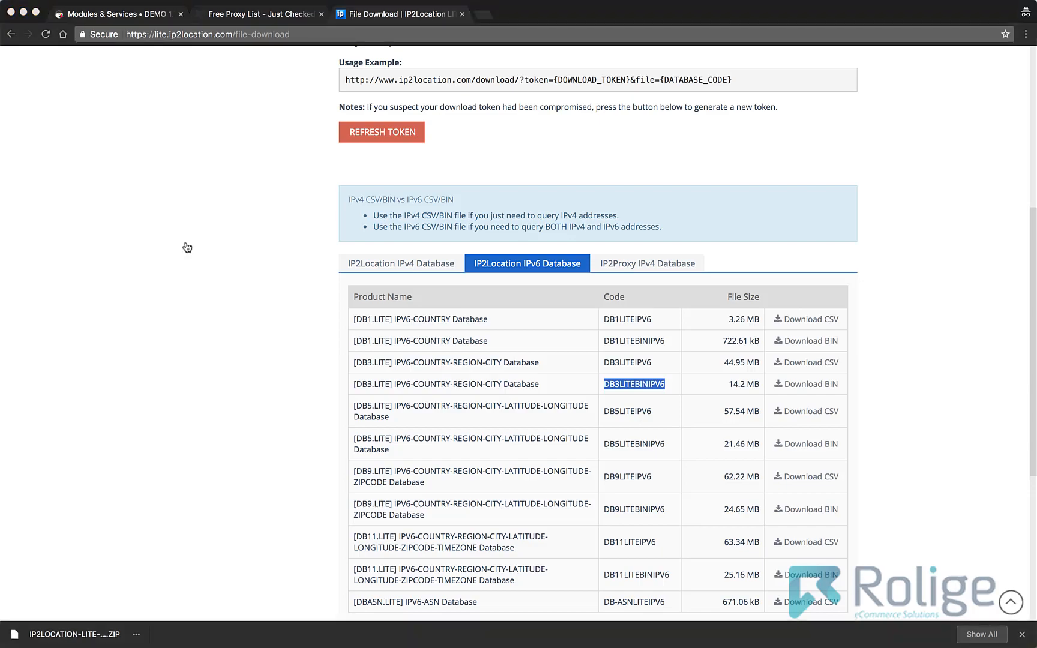
- Switch to Finder and open IP2LOCATION-LITE-DB3.IPV6.BIN.ZIP from the Desktop in the archive manager
key("super+Tab")
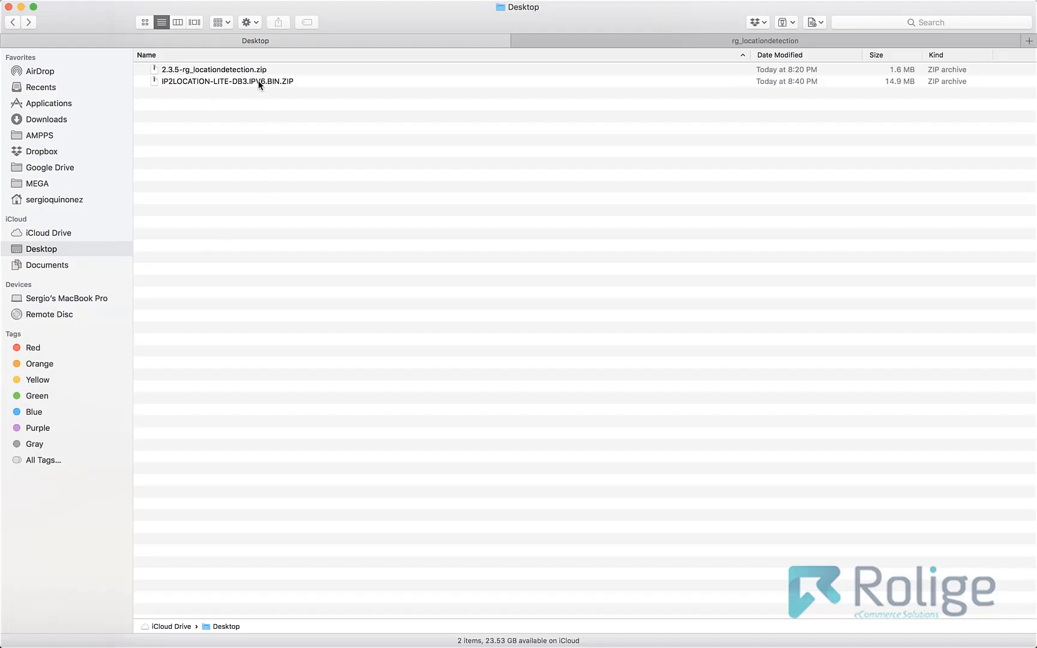
left_click(259, 83)
left_click(251, 104)
right_click(258, 81)
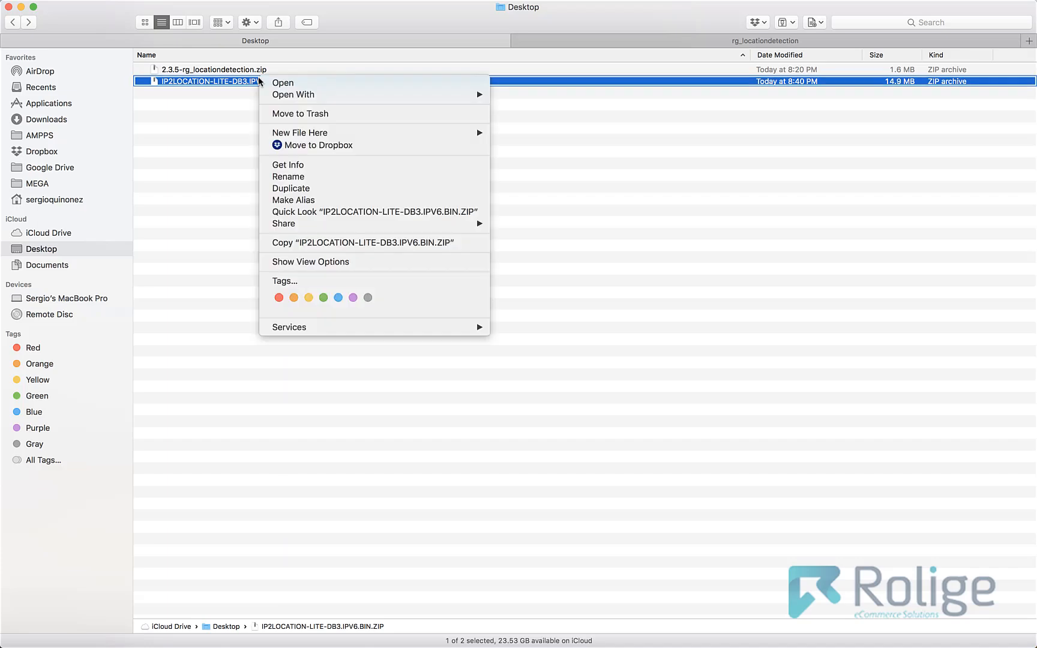
mouse_move(293, 96)
left_click(536, 120)
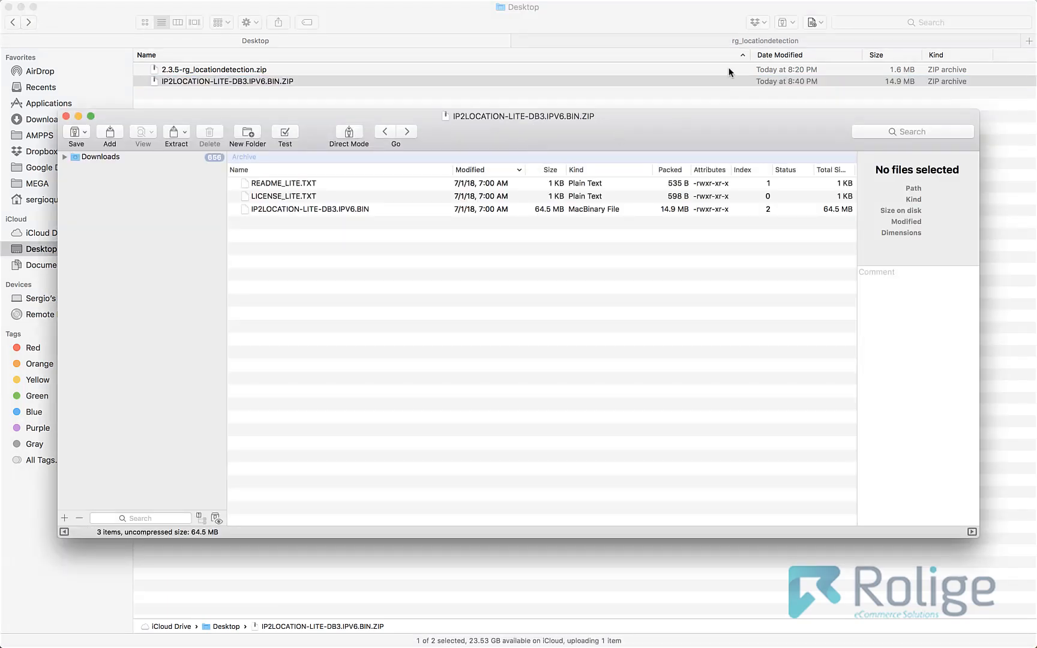
- Extract IP2LOCATION-LITE-DB3.IPV6.BIN from the archive into the libraries/databases folder of the rg_locationdetection module
left_click(643, 42)
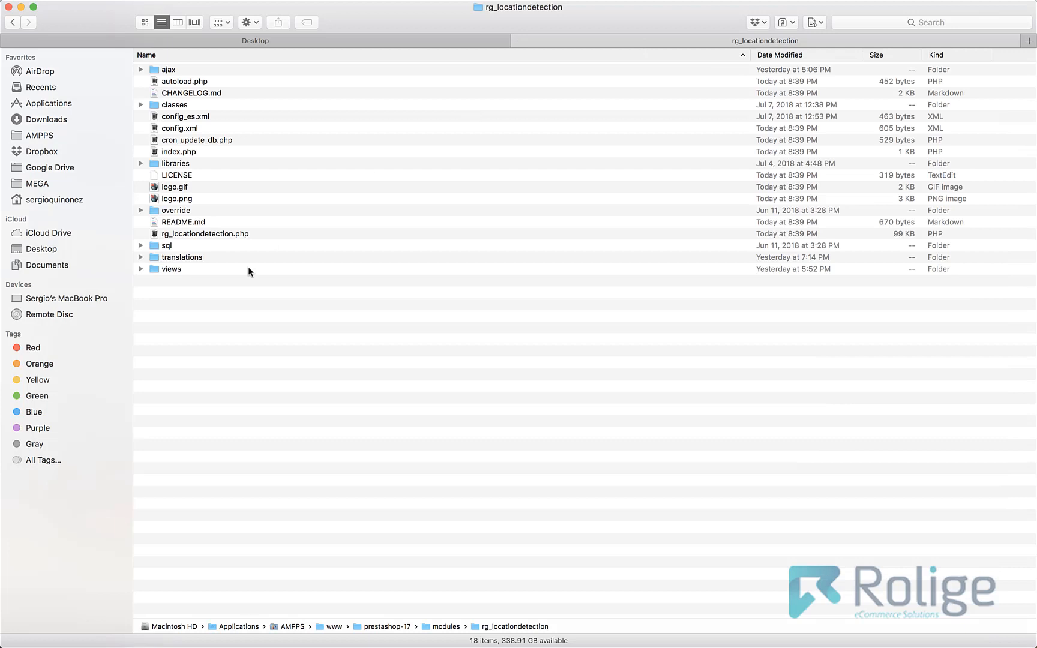
left_click(140, 163)
left_click(153, 175)
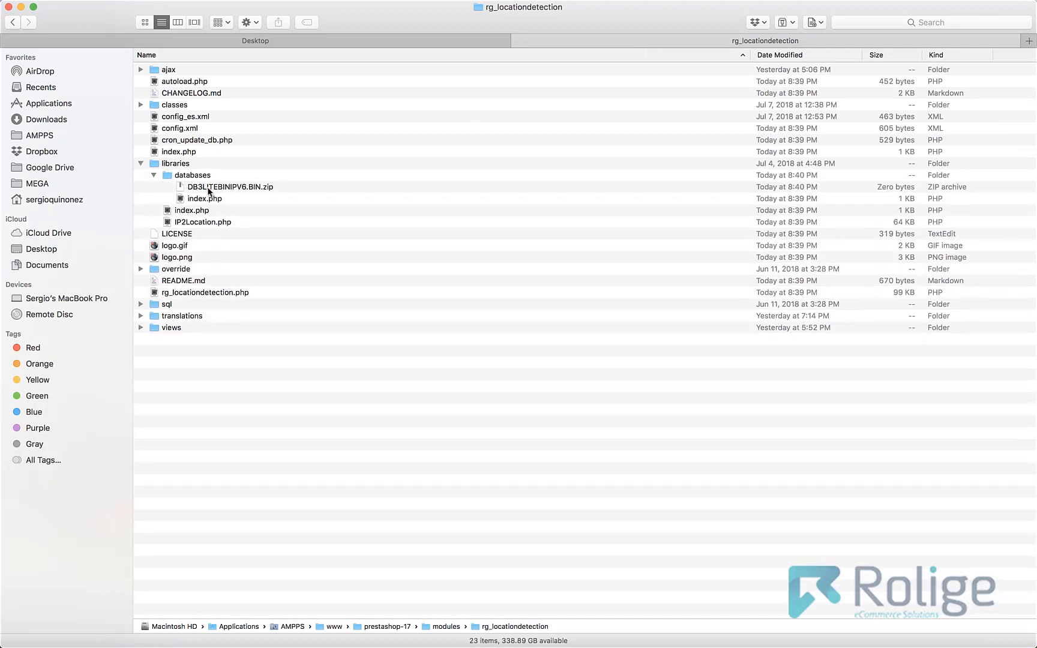
key("super+Tab")
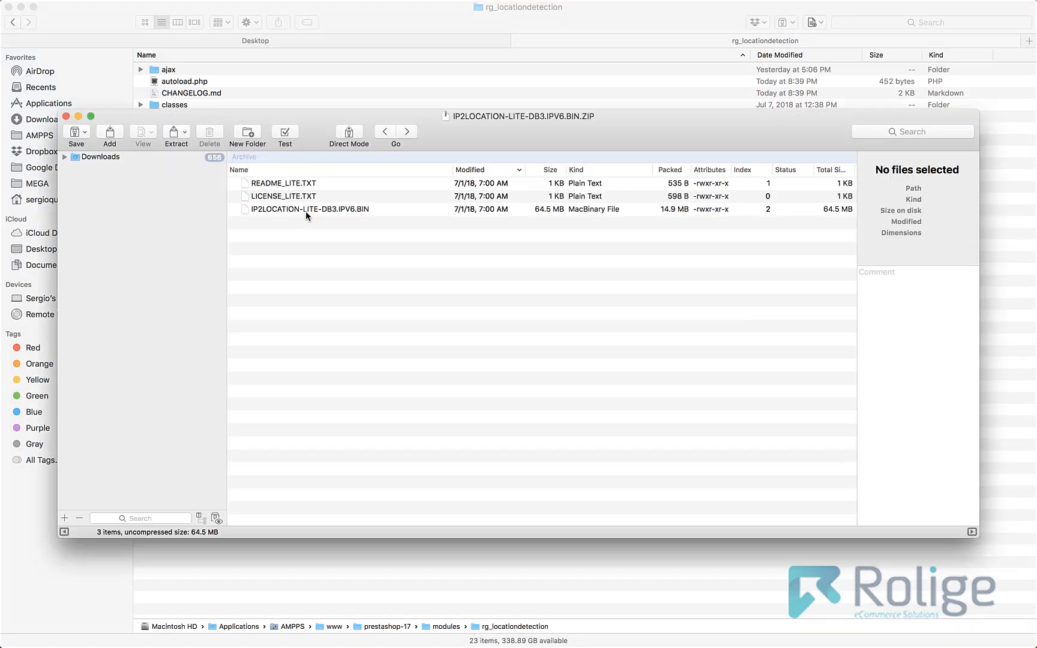
key("super+Tab")
left_click_drag(305, 211, 218, 194)
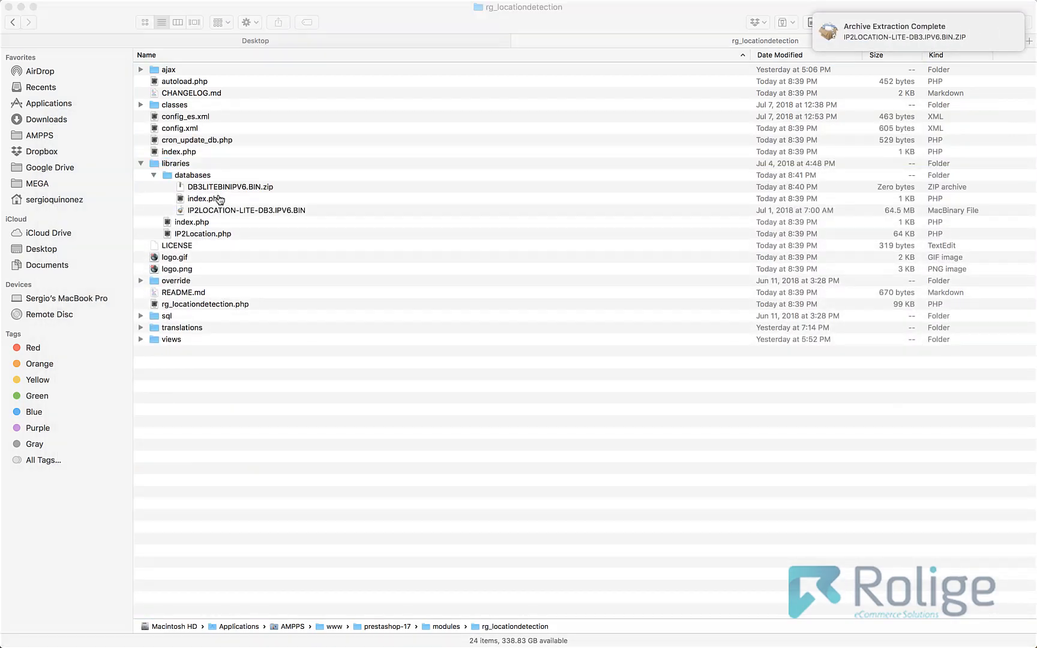
- Switch back to the module configuration in the browser, save the global settings again, and dismiss the finished download notice
key("super+Tab")
left_click(136, 21)
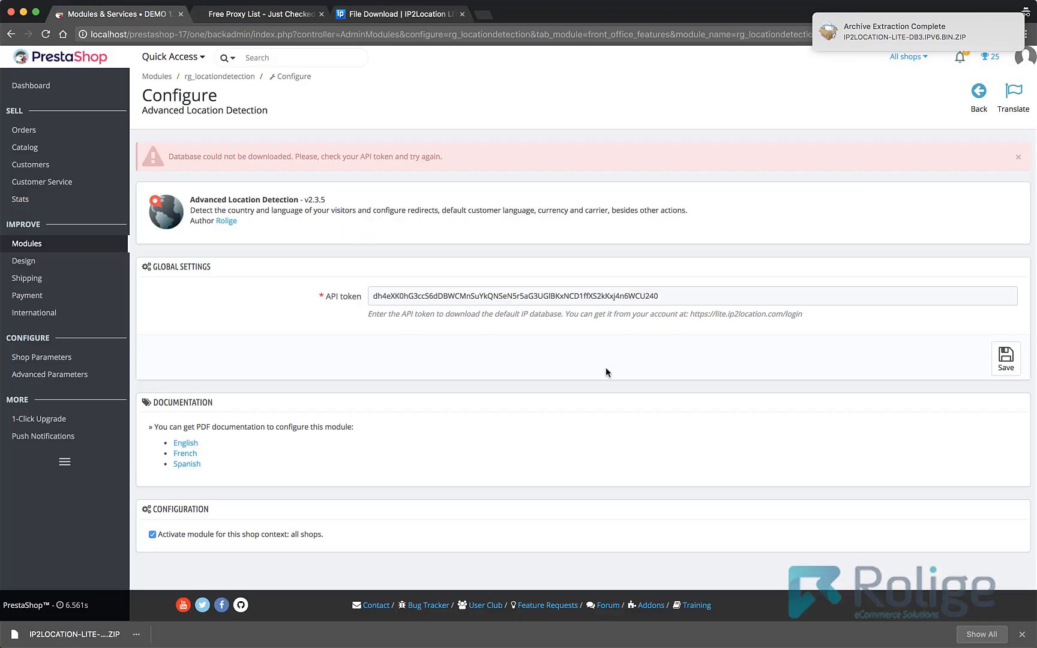
left_click(1016, 366)
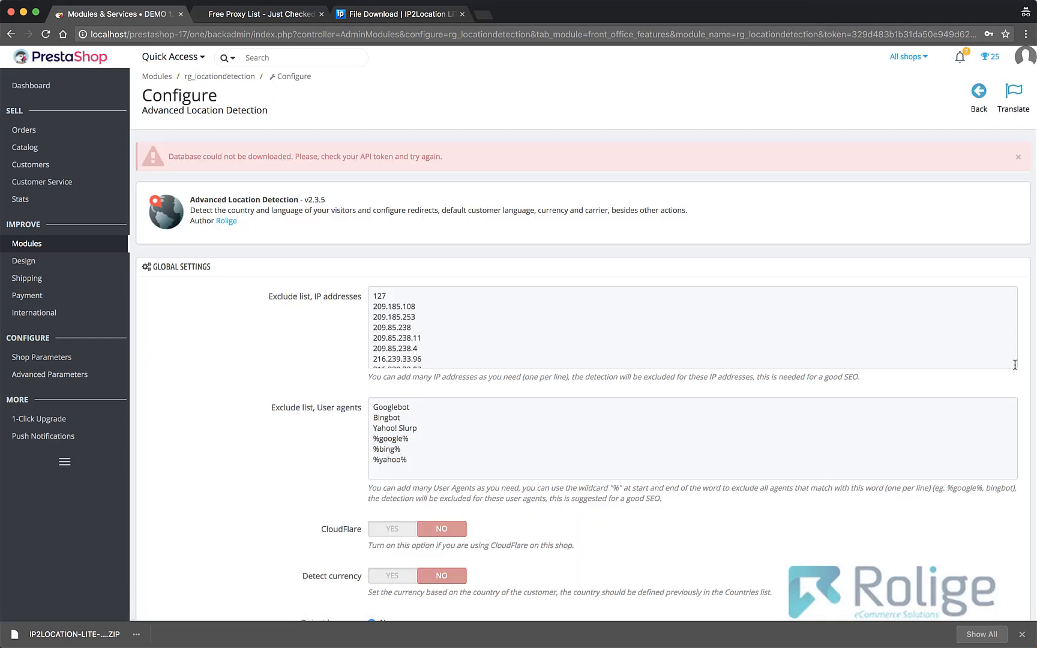
left_click(1019, 635)
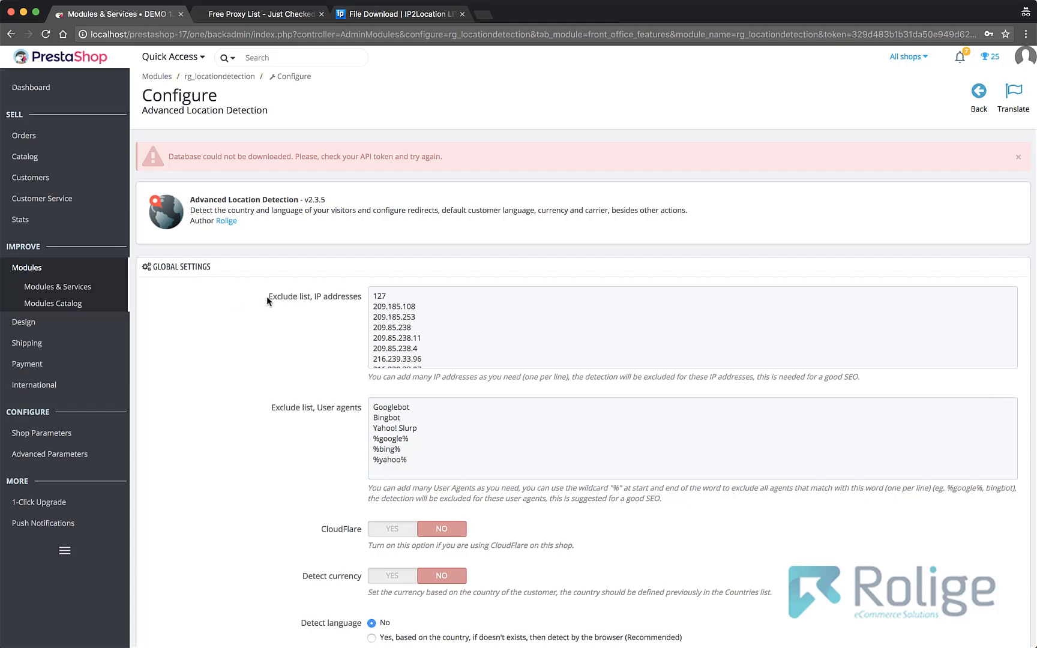
- Examine the IP address and user agent exclude lists, the CloudFlare and Detect currency options, and the countries list
left_click_drag(266, 296, 356, 408)
left_click(354, 380)
scroll(353, 384, "down", 3)
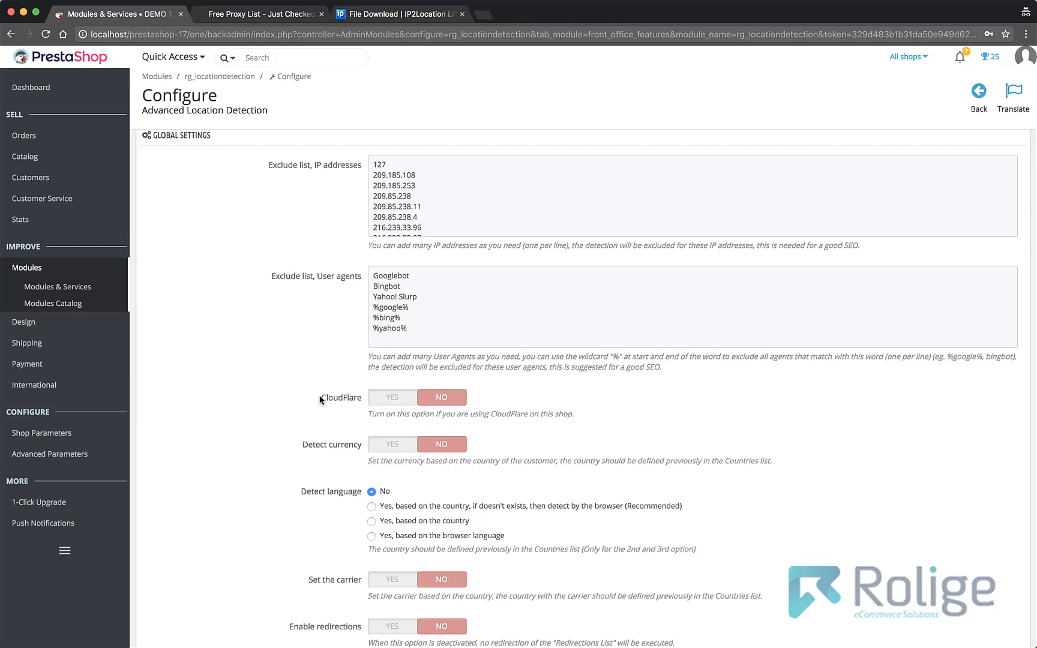
scroll(319, 398, "down", 2)
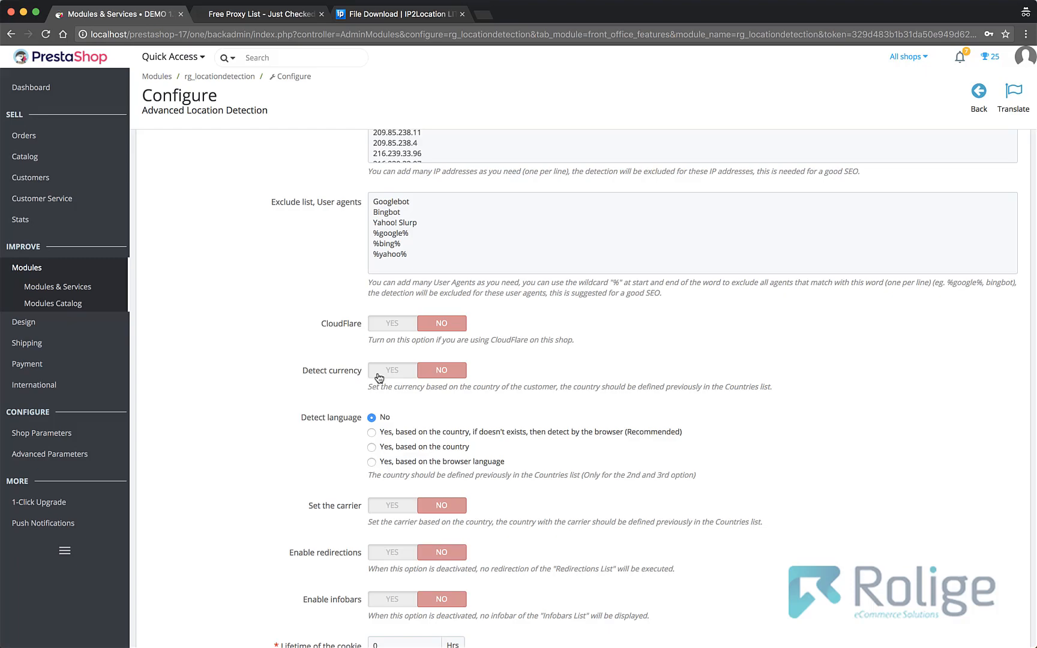
scroll(378, 377, "down", 20)
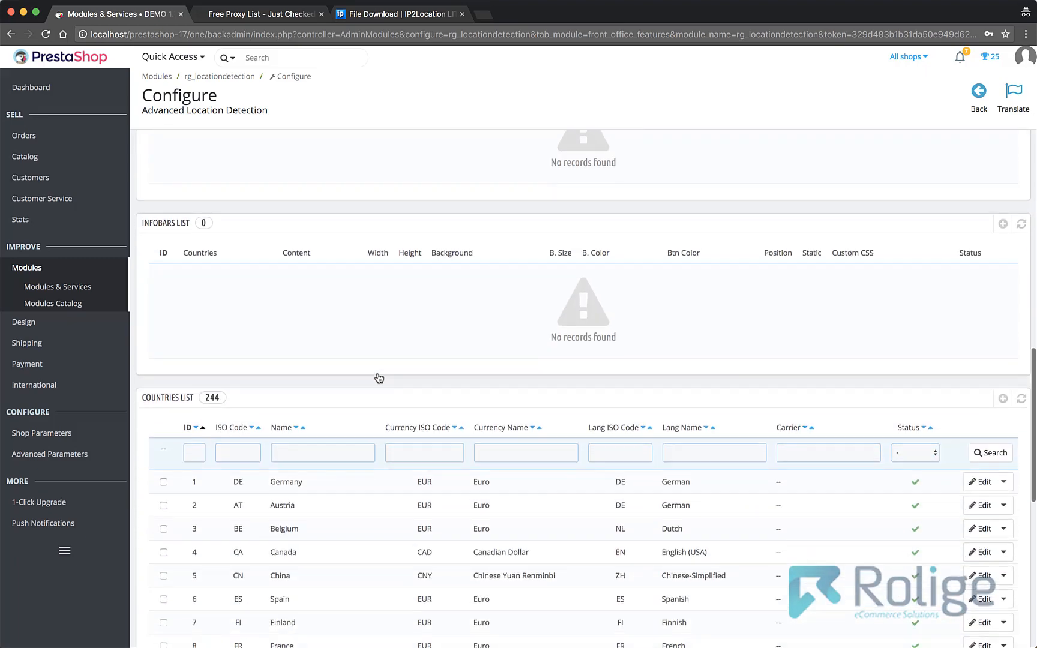
scroll(378, 377, "down", 5)
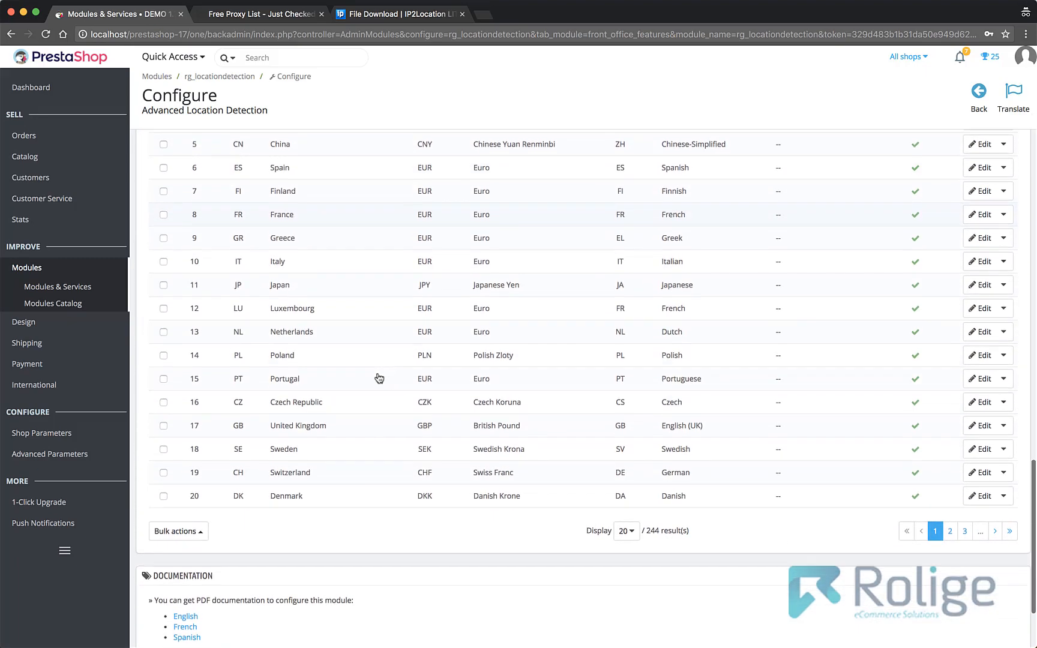
scroll(378, 390, "up", 3)
scroll(378, 395, "up", 1)
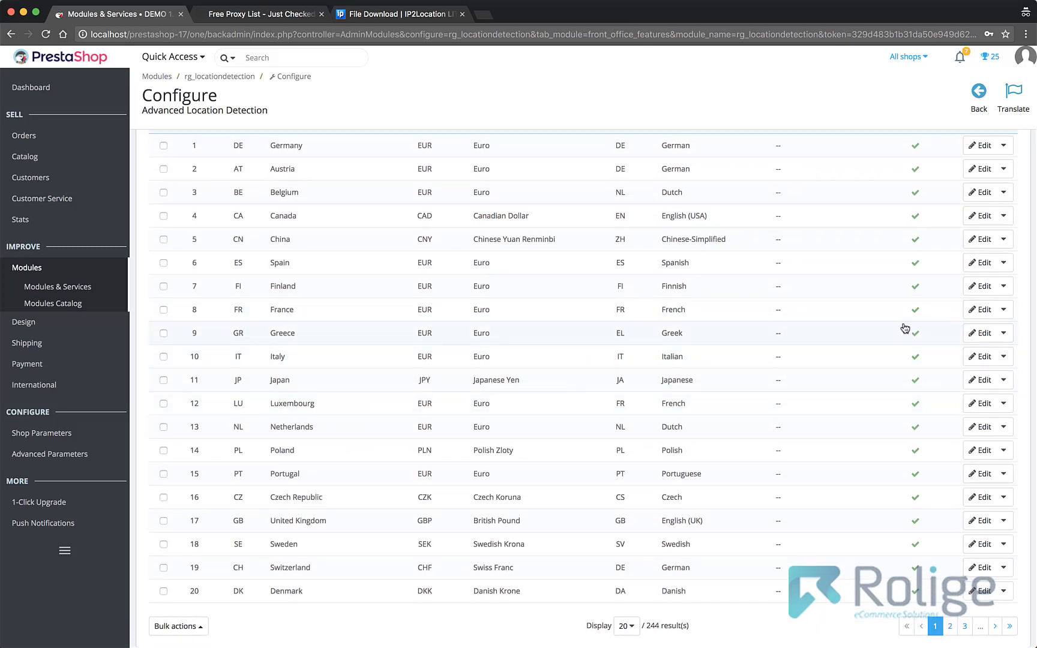
scroll(815, 333, "up", 15)
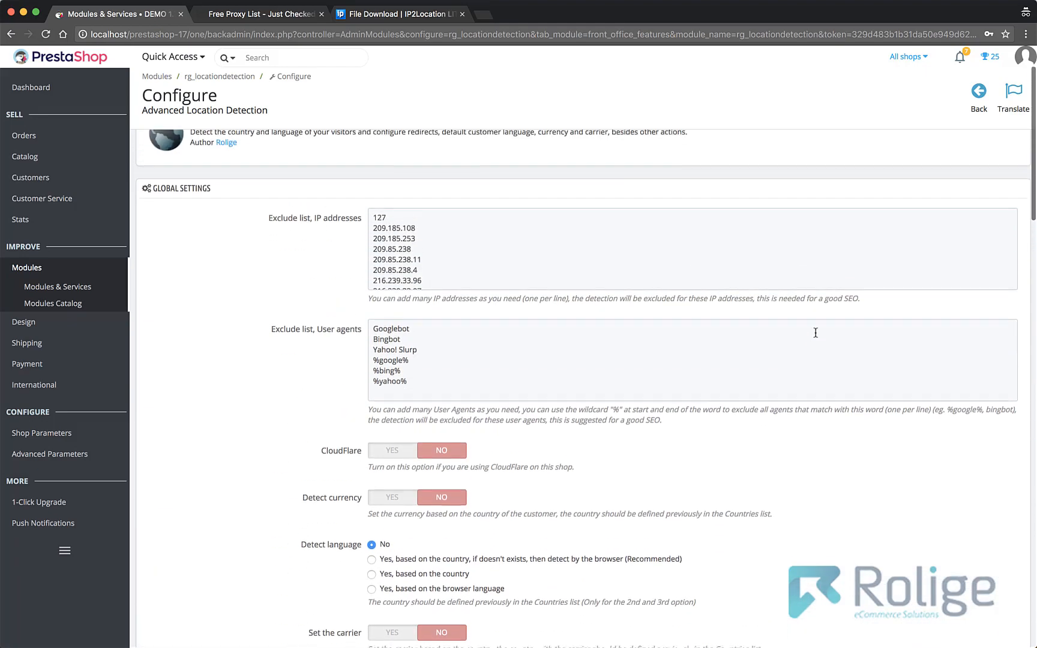
- Review the language, carrier, redirections, infobars, cookie lifetime and API token settings, and the available IP Database choices
scroll(815, 334, "down", 8)
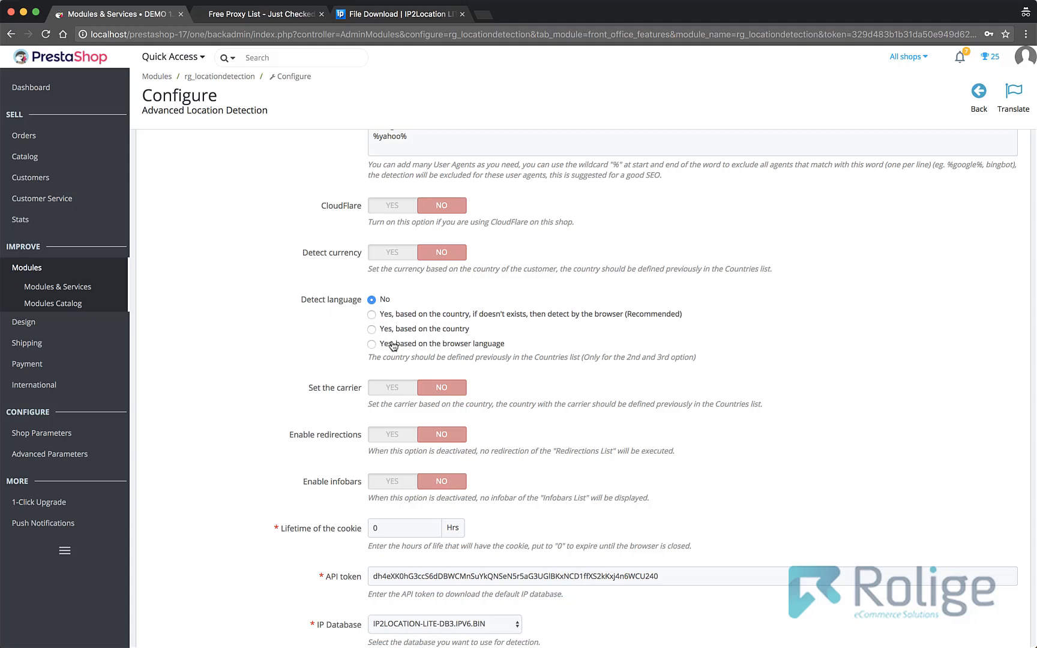
scroll(333, 385, "down", 2)
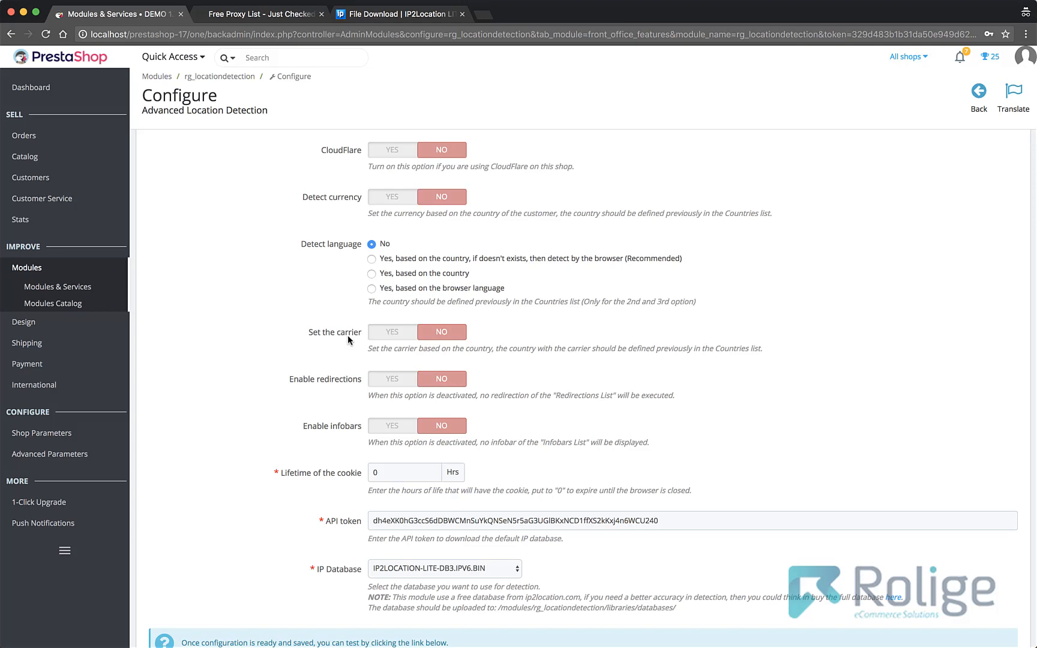
scroll(347, 335, "down", 2)
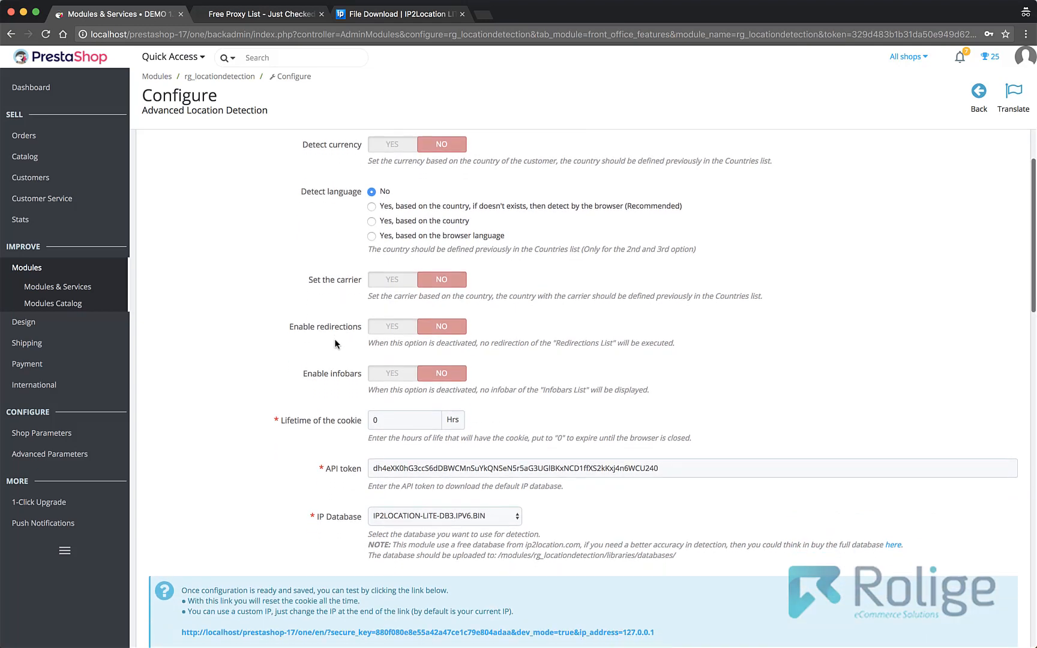
scroll(335, 340, "down", 2)
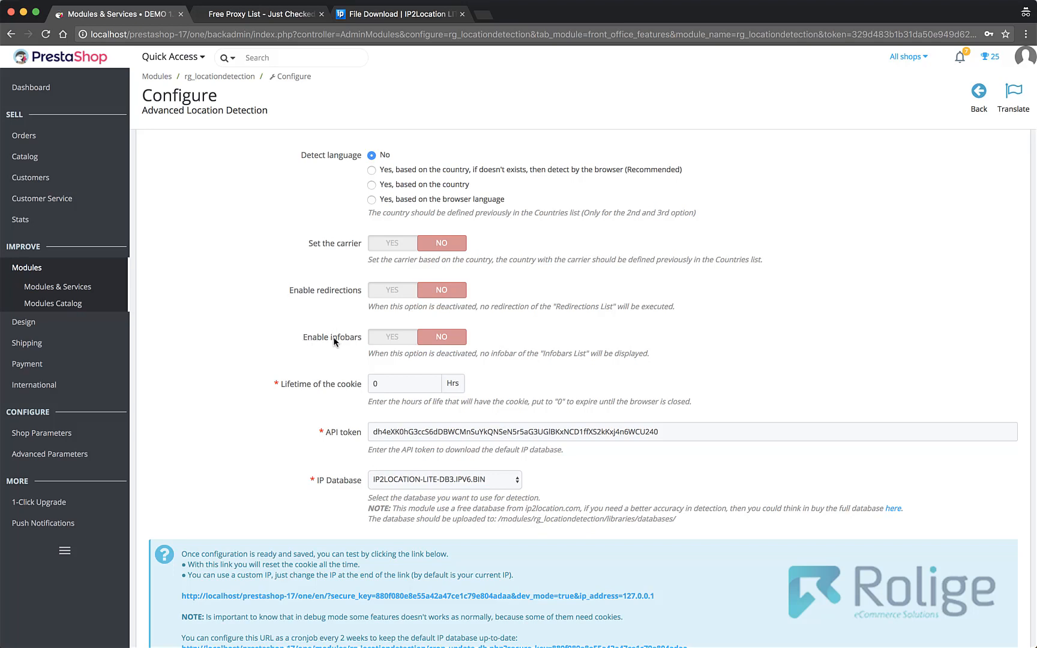
scroll(334, 341, "down", 1)
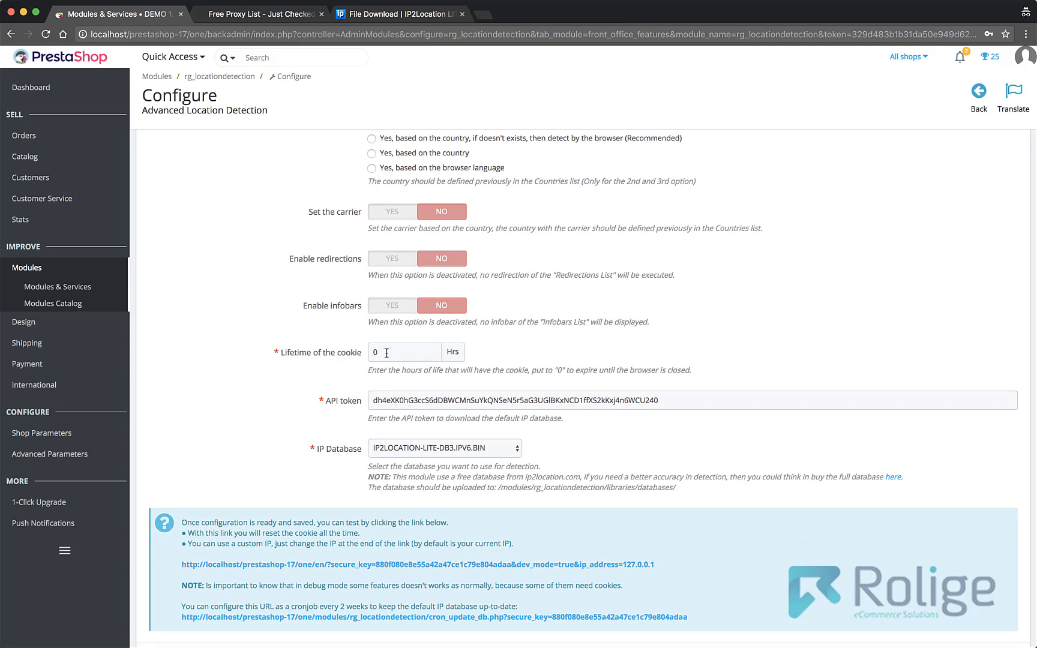
scroll(387, 352, "down", 2)
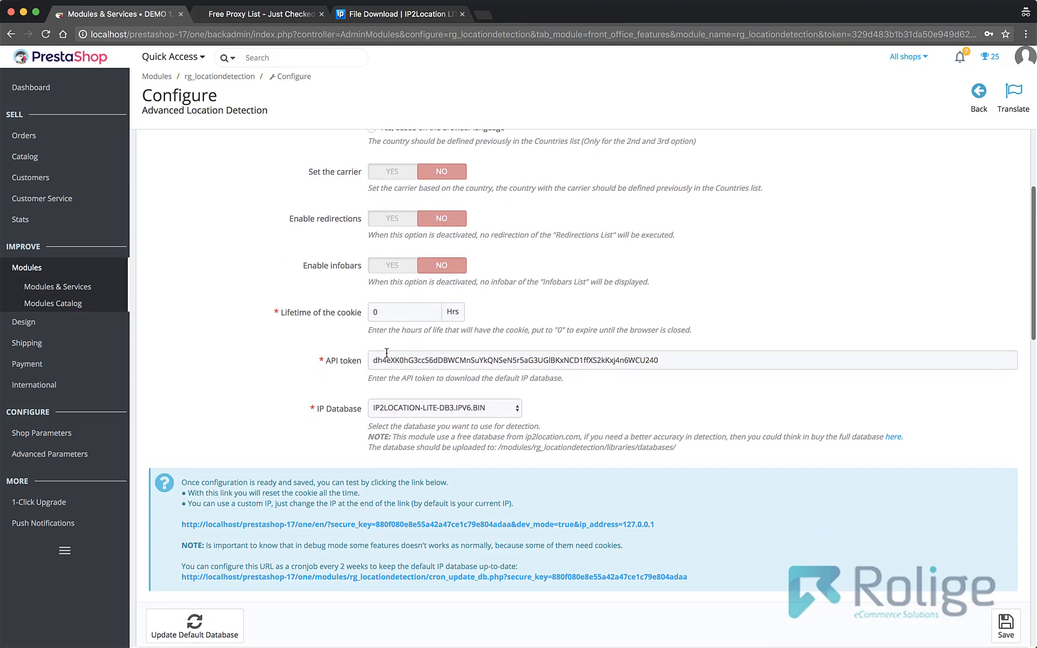
left_click_drag(668, 358, 365, 354)
left_click(340, 341)
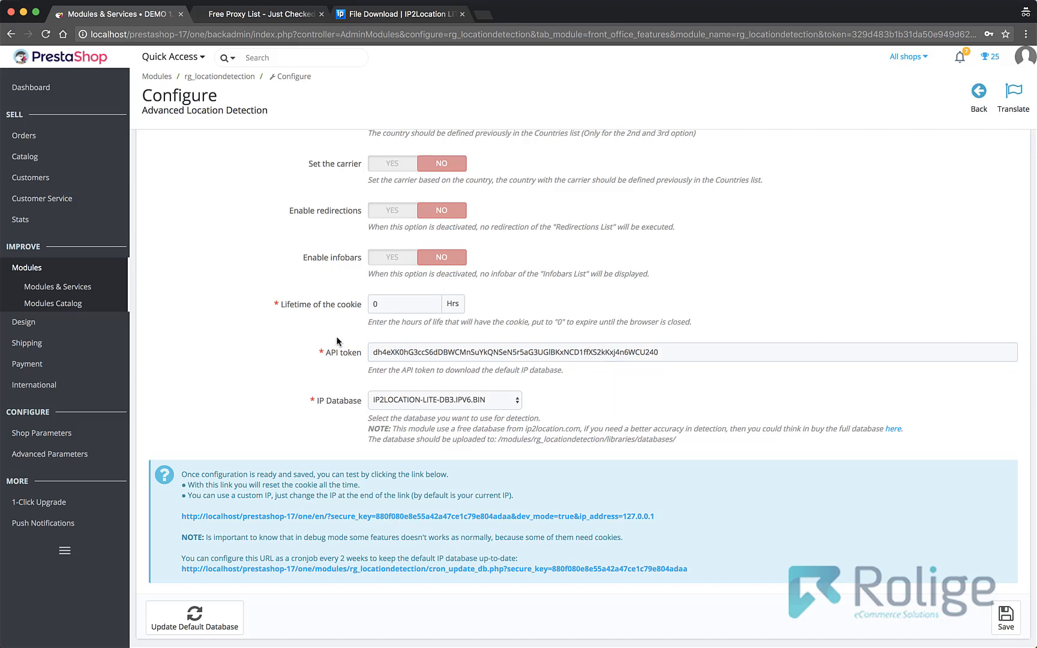
scroll(360, 354, "down", 1)
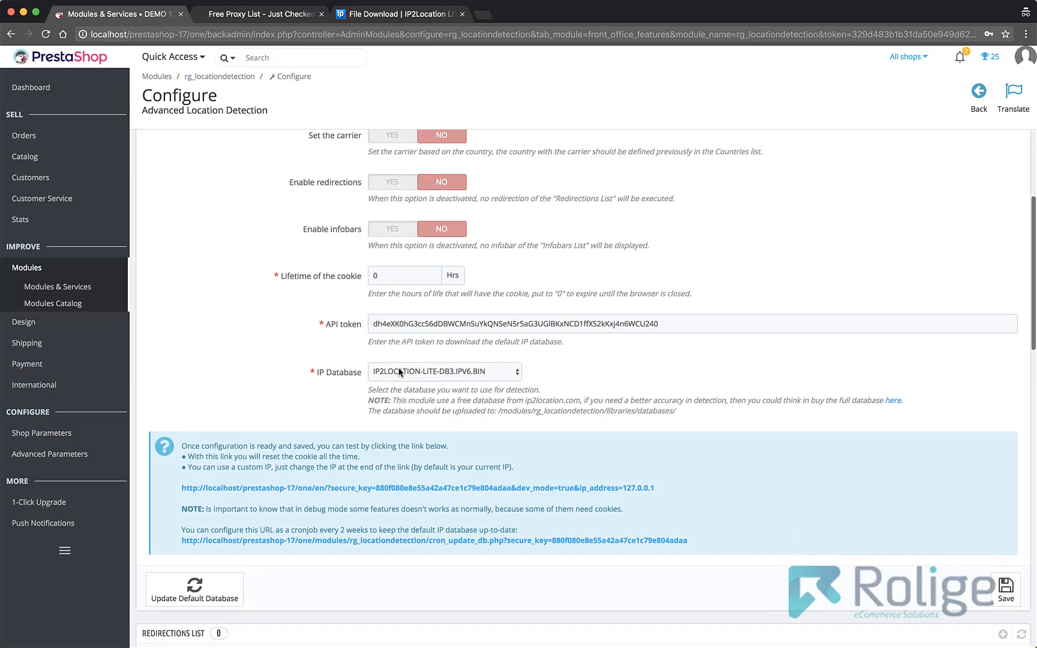
left_click(478, 373)
left_click(542, 377)
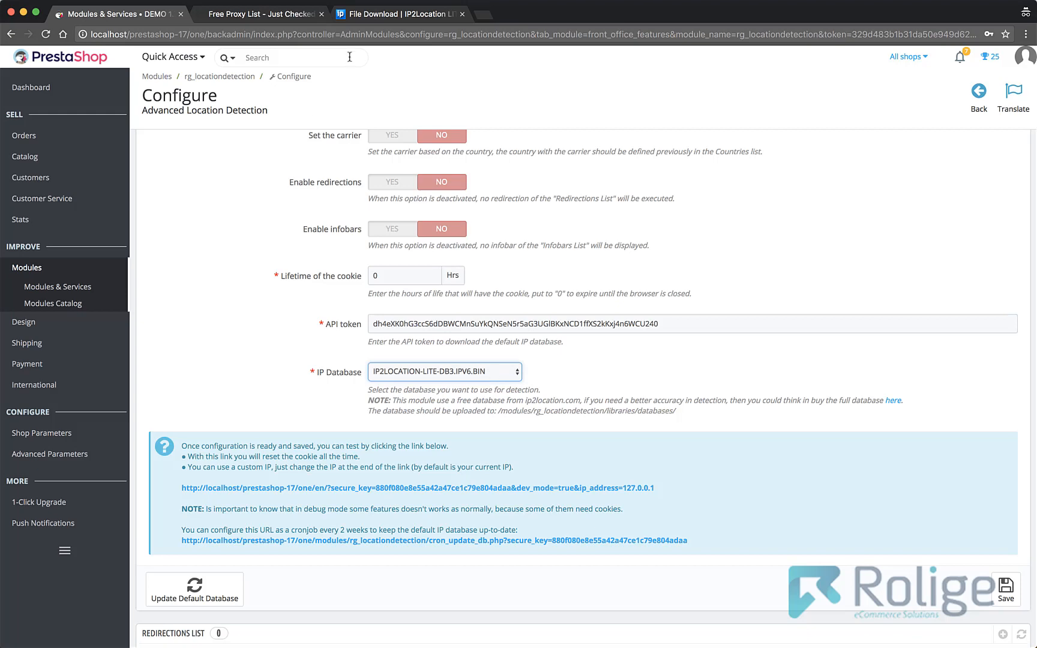
- Switch to the IP2Location file download page and review the commercial databases offered for purchase
left_click(396, 14)
scroll(300, 342, "up", 6)
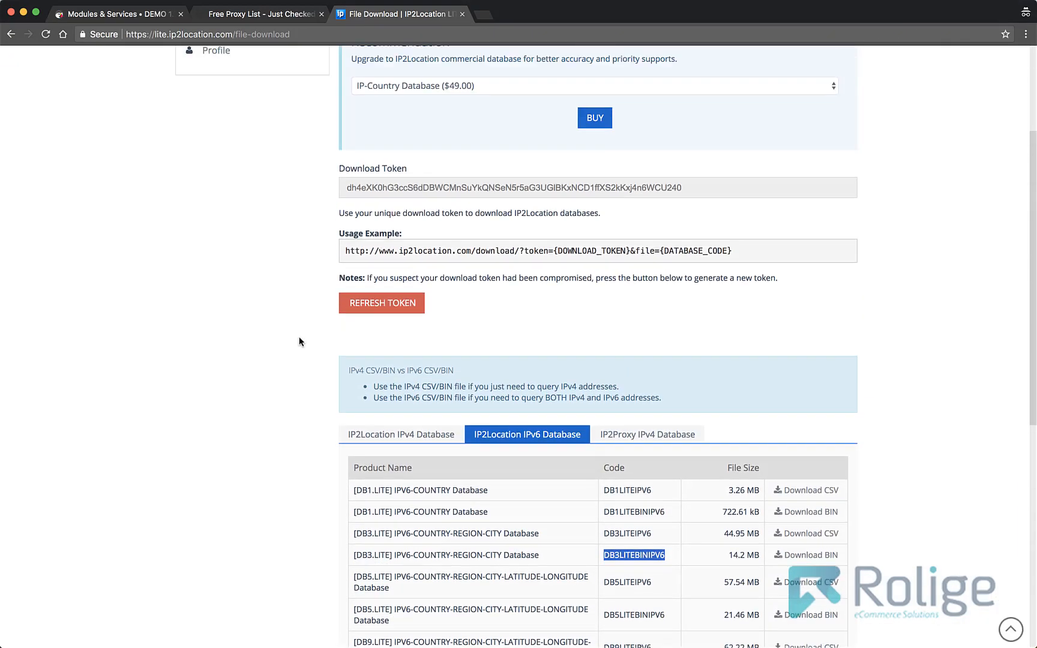
left_click(454, 262)
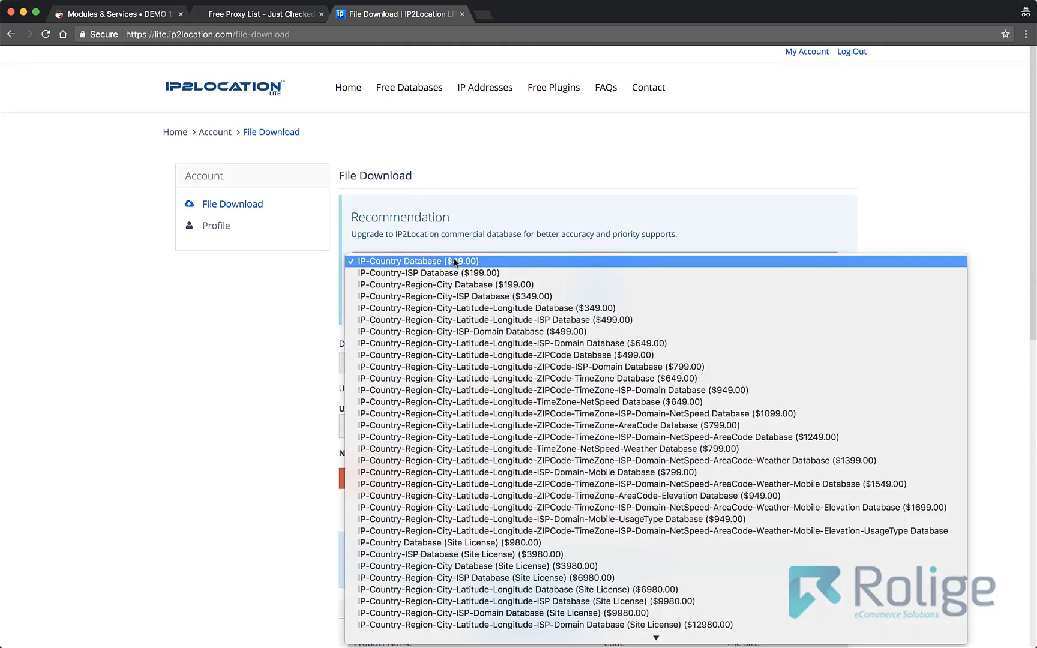
left_click(318, 318)
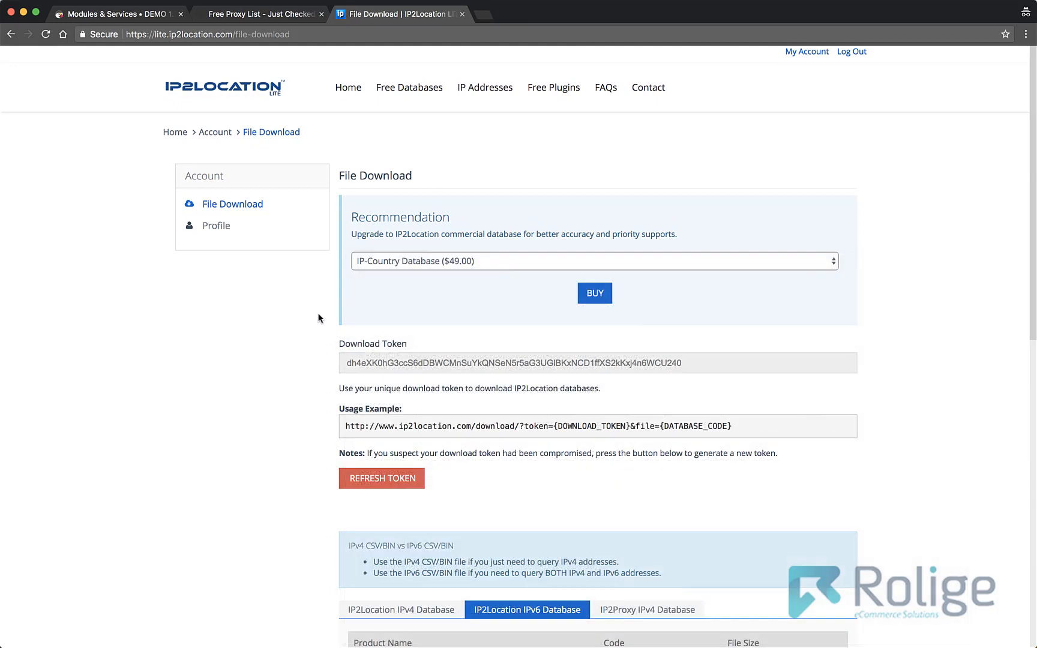
- Return to the module configuration and examine the note about the cron job URL for updating the default IP database
left_click(128, 13)
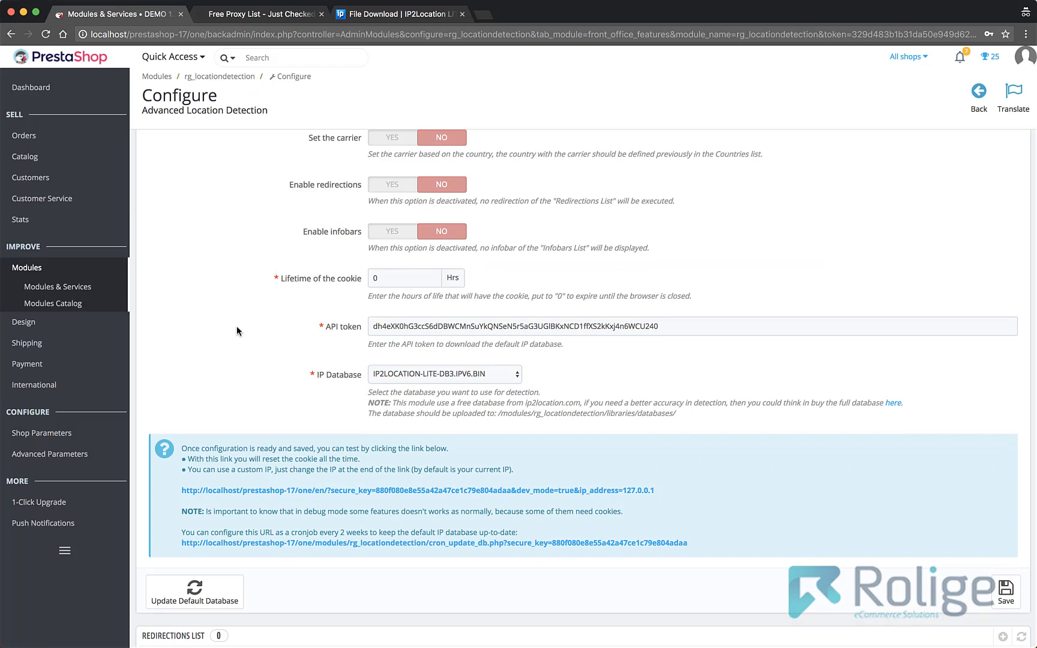
left_click_drag(693, 545, 182, 532)
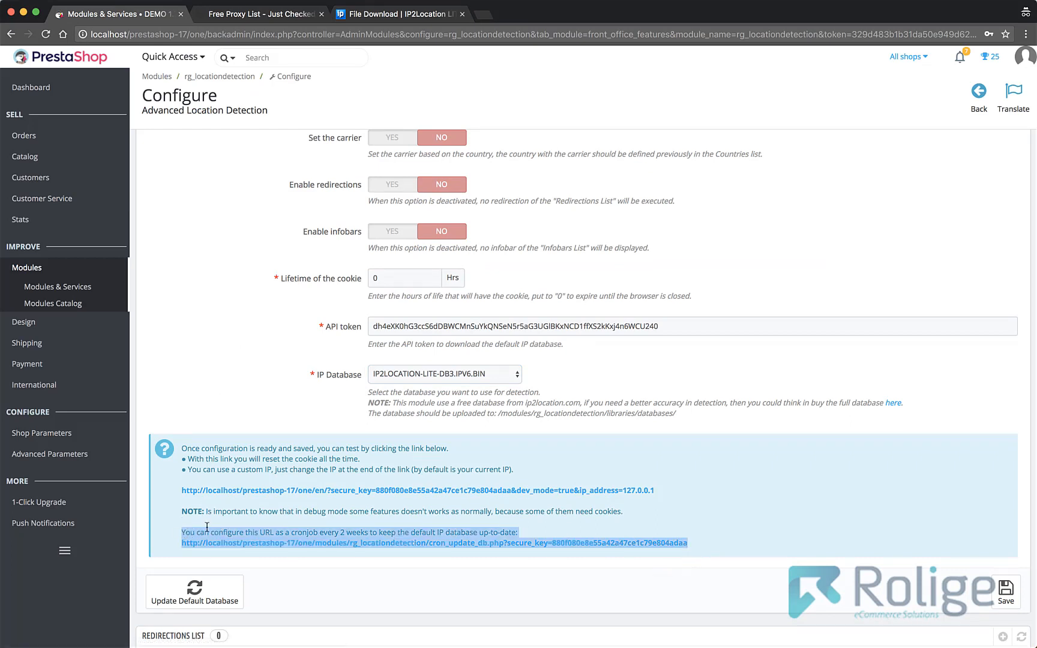
left_click(205, 532)
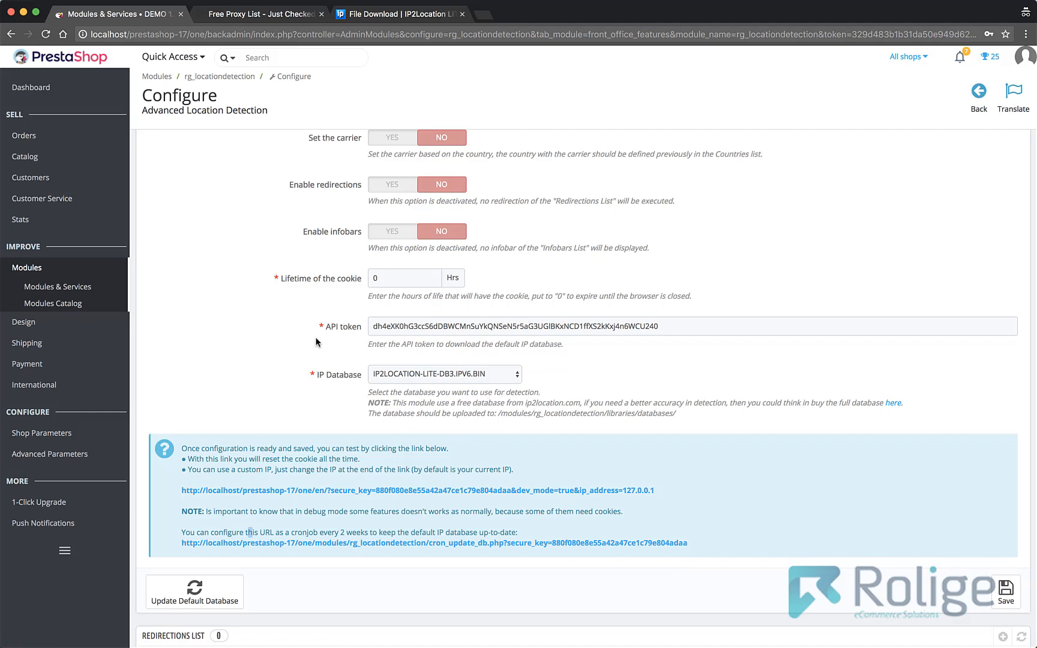
- Enable redirections in the global settings and save the configuration
left_click(392, 185)
left_click(999, 598)
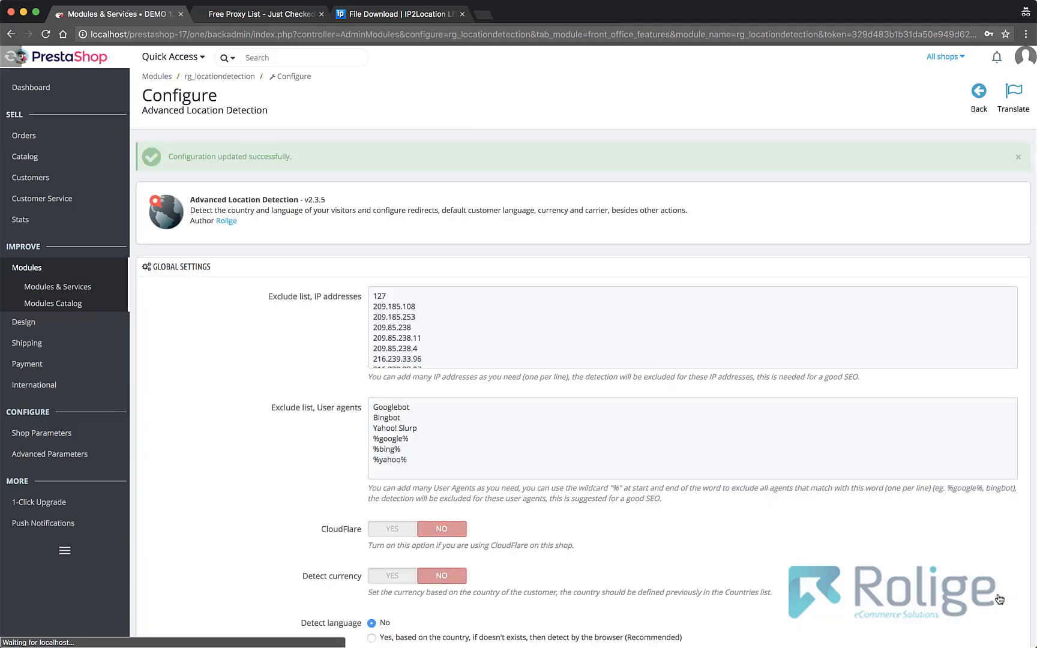
- Add a new redirection to the redirections list and select United States as the country redirected
scroll(781, 580, "down", 4)
scroll(781, 580, "down", 10)
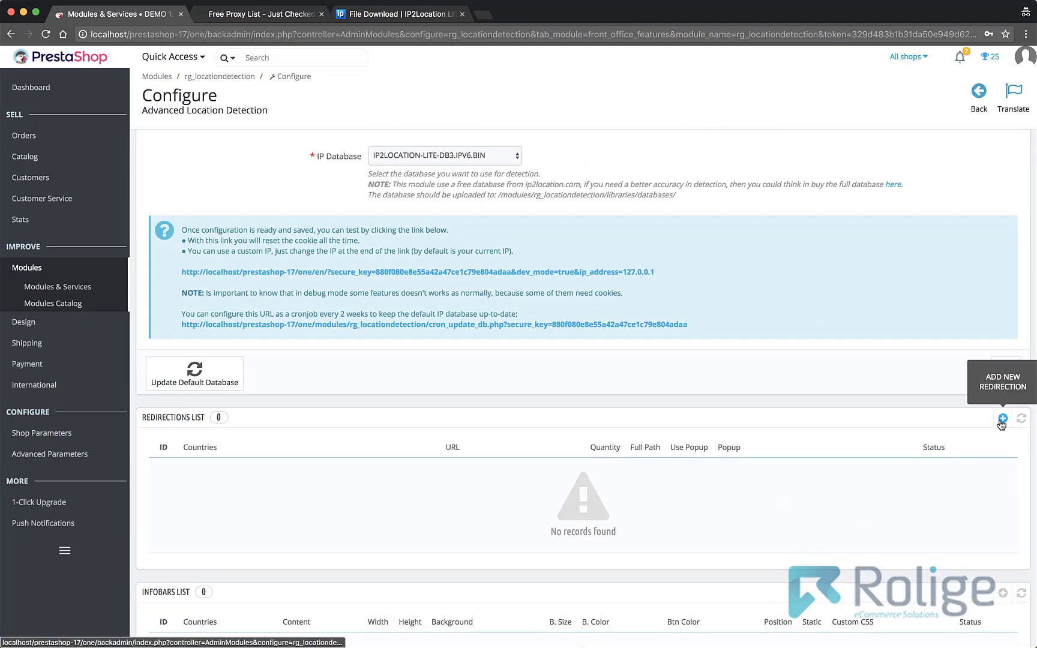
left_click(1002, 419)
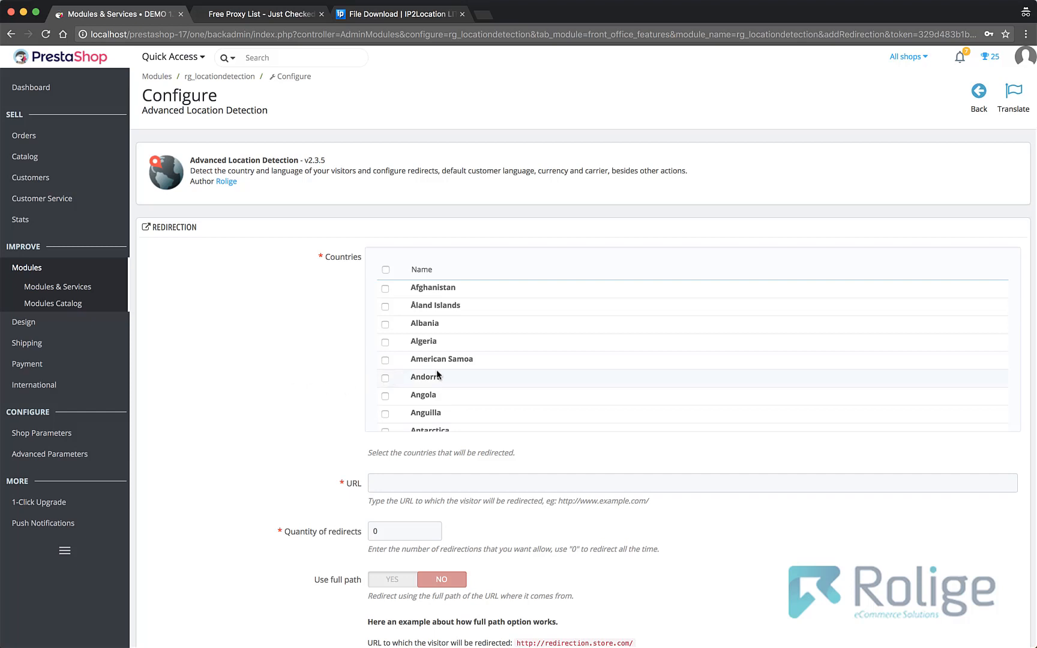
scroll(446, 391, "down", 10)
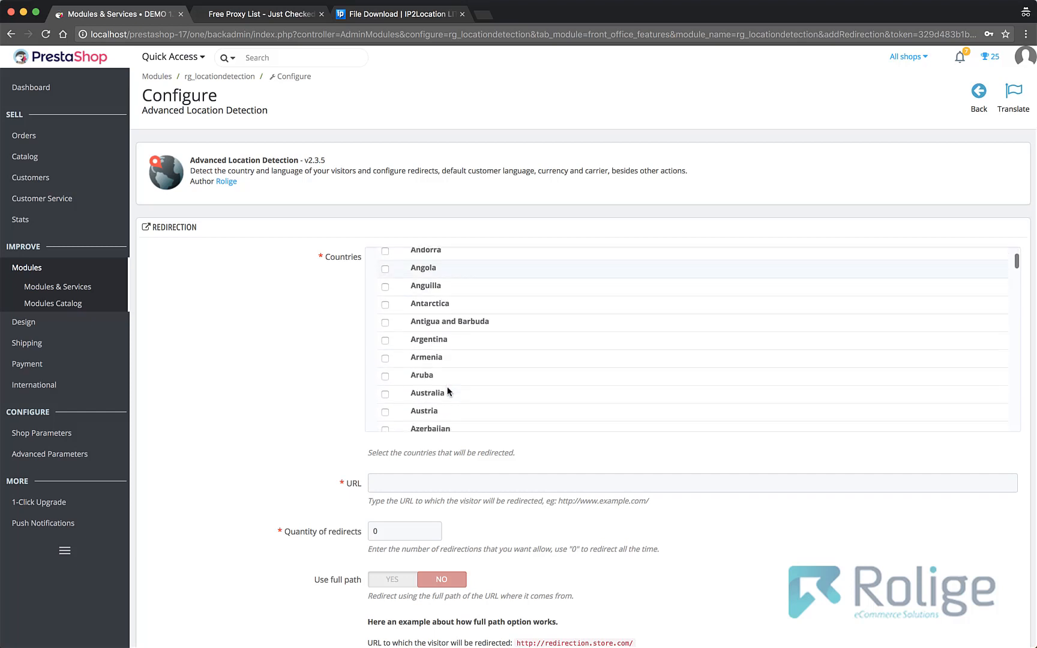
scroll(447, 389, "down", 10)
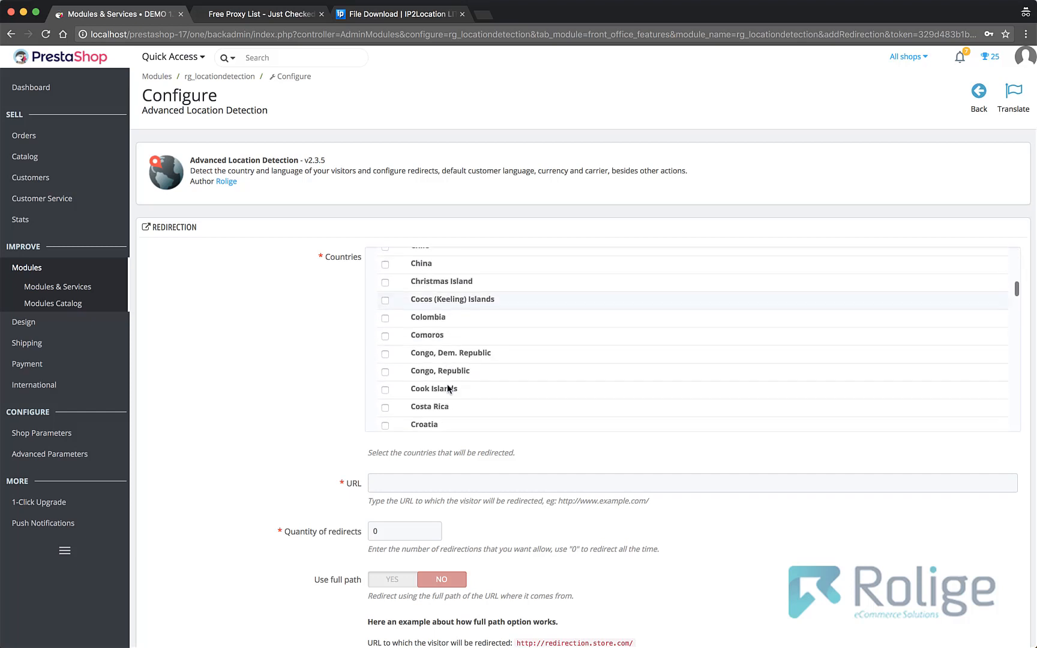
scroll(447, 389, "down", 10)
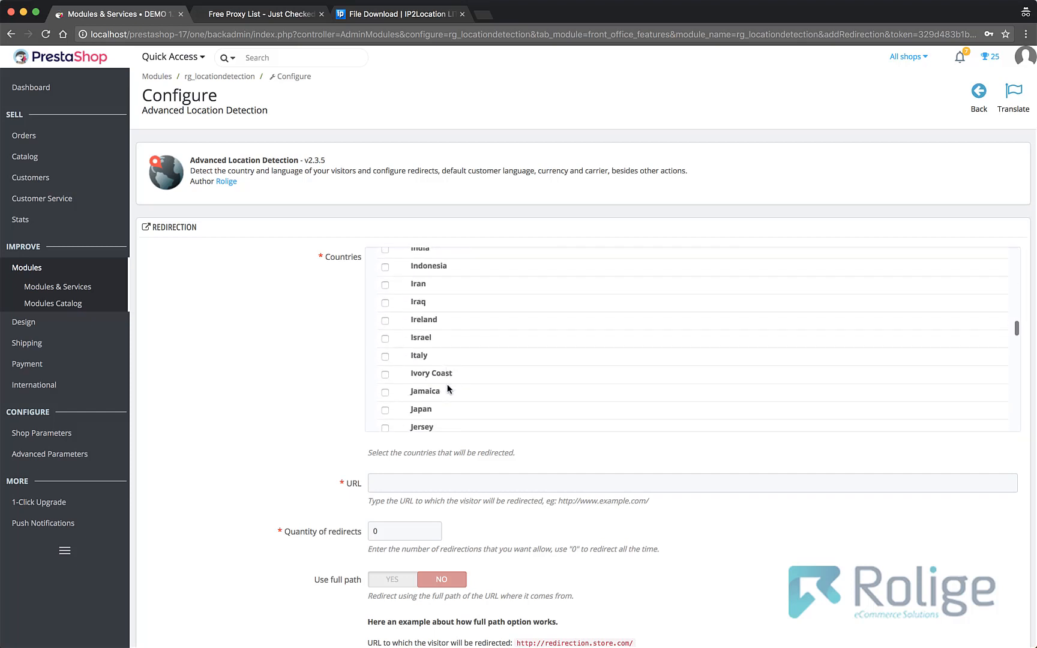
scroll(447, 389, "down", 10)
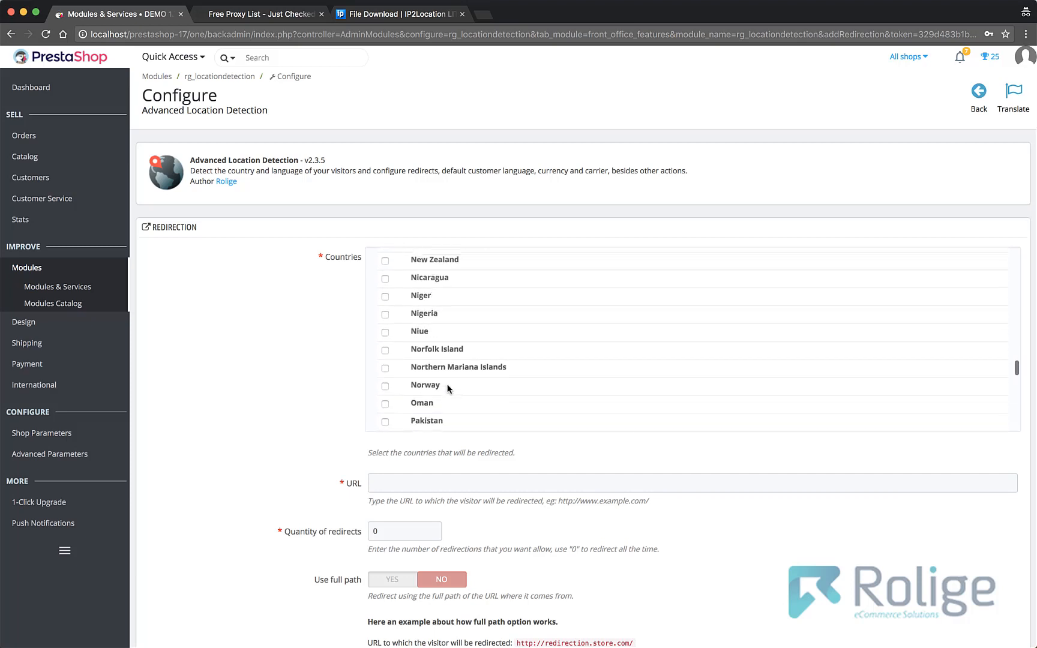
scroll(447, 389, "down", 10)
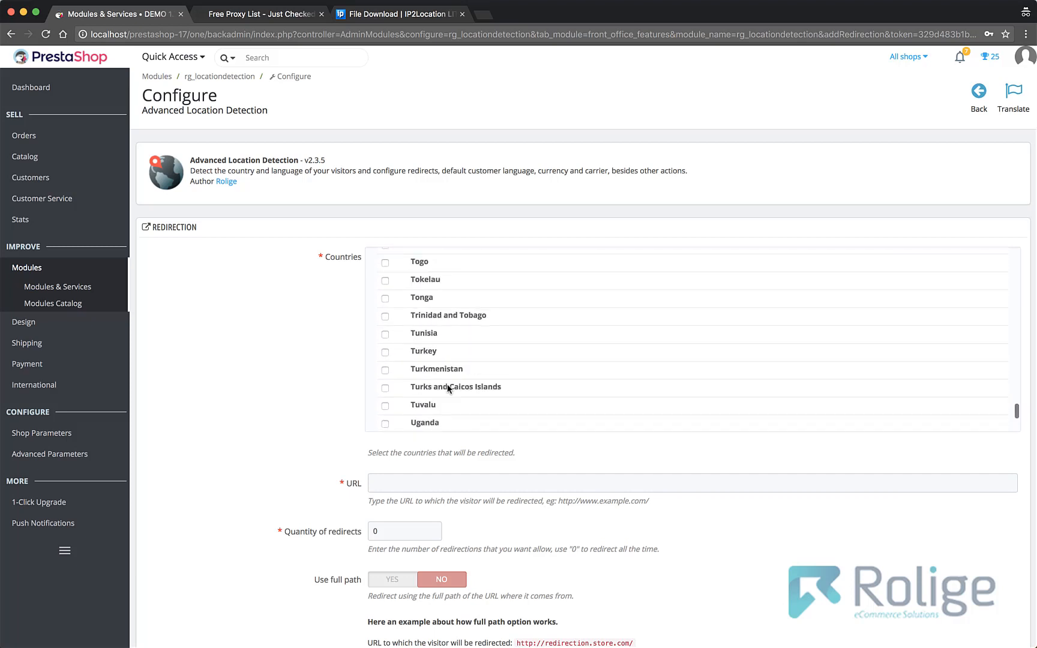
scroll(447, 388, "up", 5)
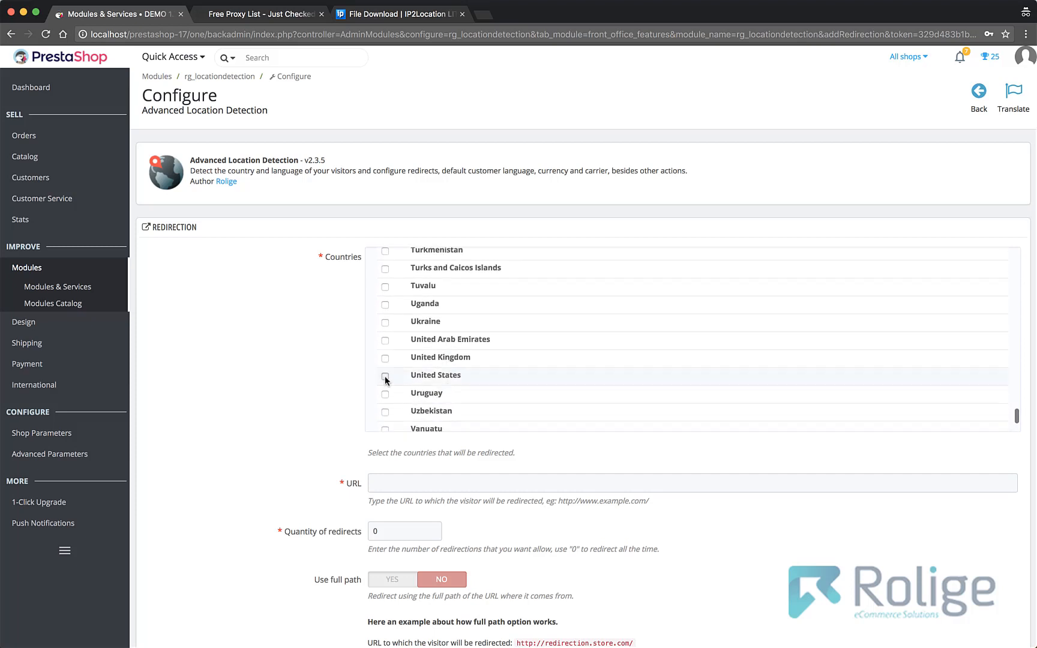
left_click(386, 376)
scroll(336, 474, "down", 2)
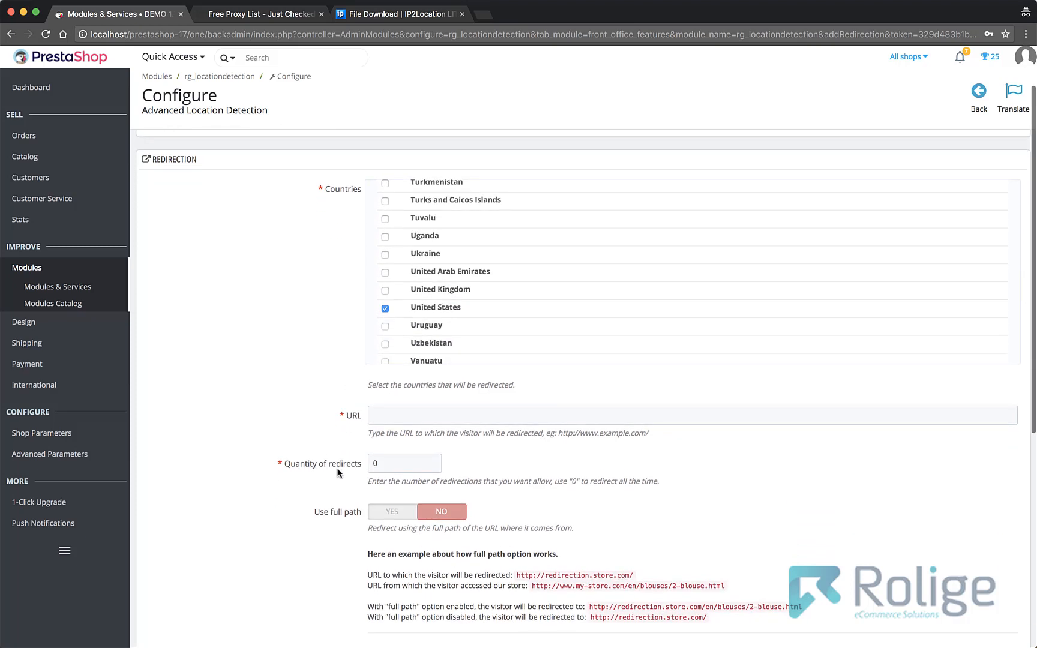
left_click(396, 420)
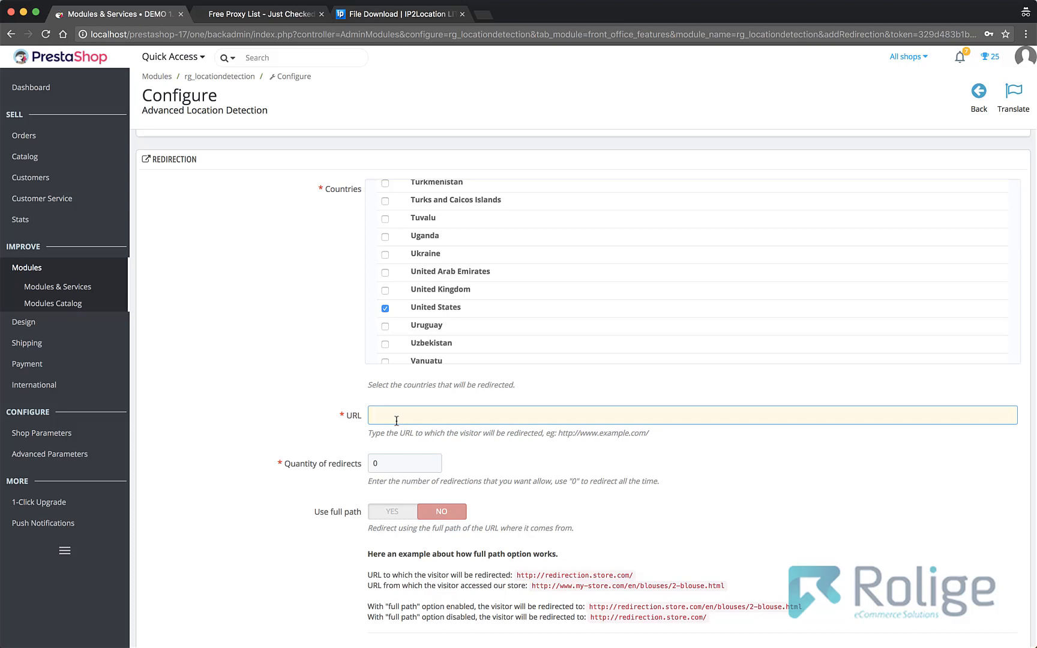
type("htt")
type("p:ww.")
key("BackSpace")
key("BackSpace")
key("BackSpace")
key("BackSpace")
type("//google.com")
- Examine the quantity of redirects setting and the example explaining how the full path option works
scroll(359, 432, "down", 2)
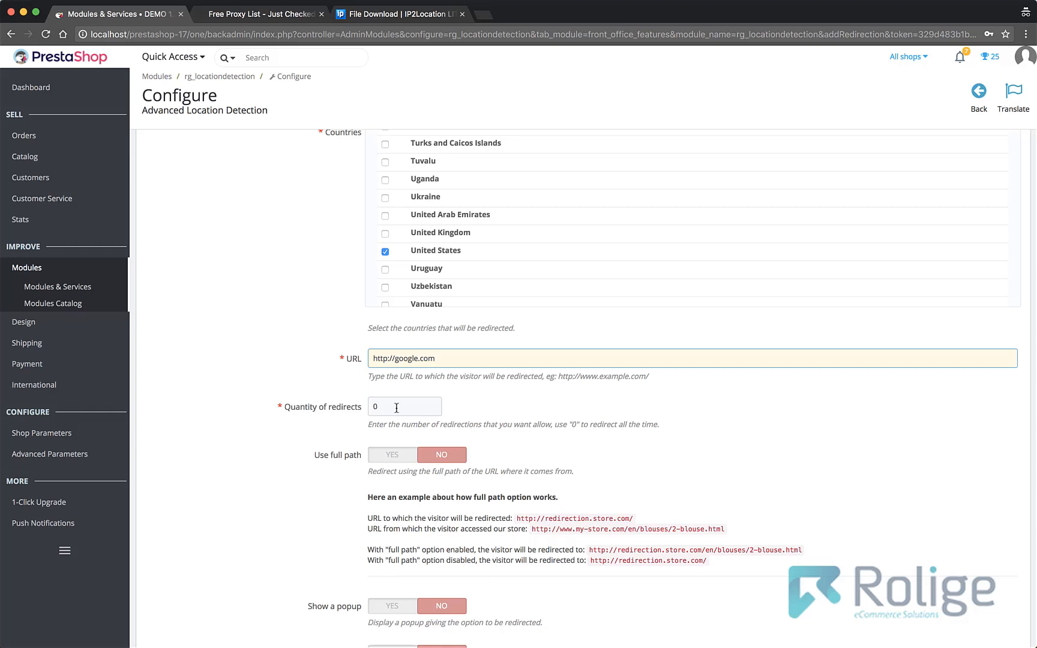
scroll(396, 407, "down", 5)
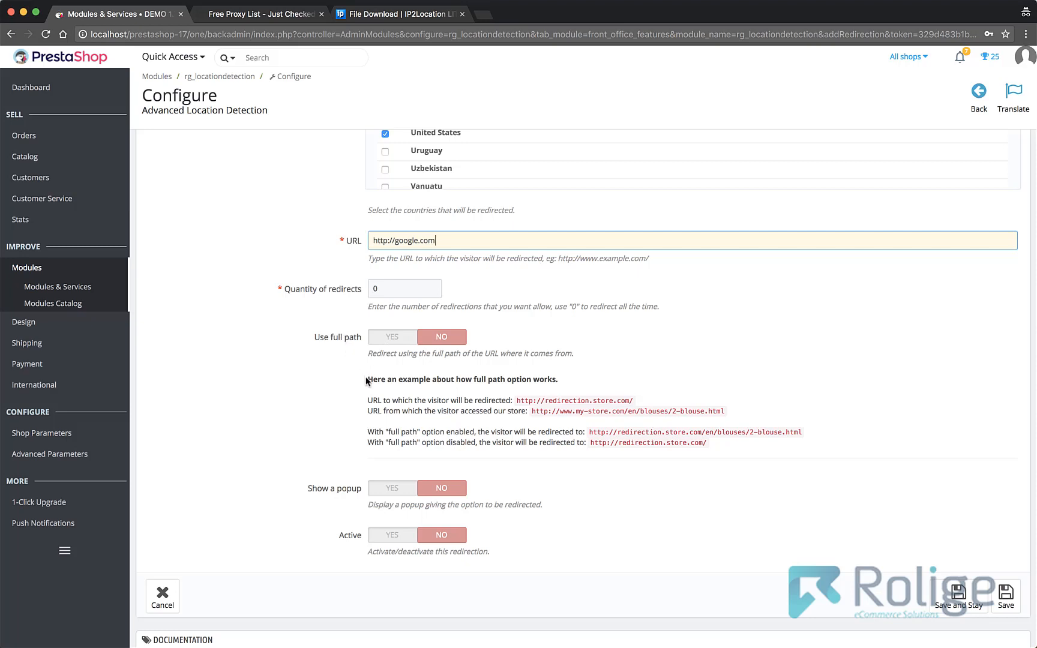
left_click_drag(365, 376, 736, 445)
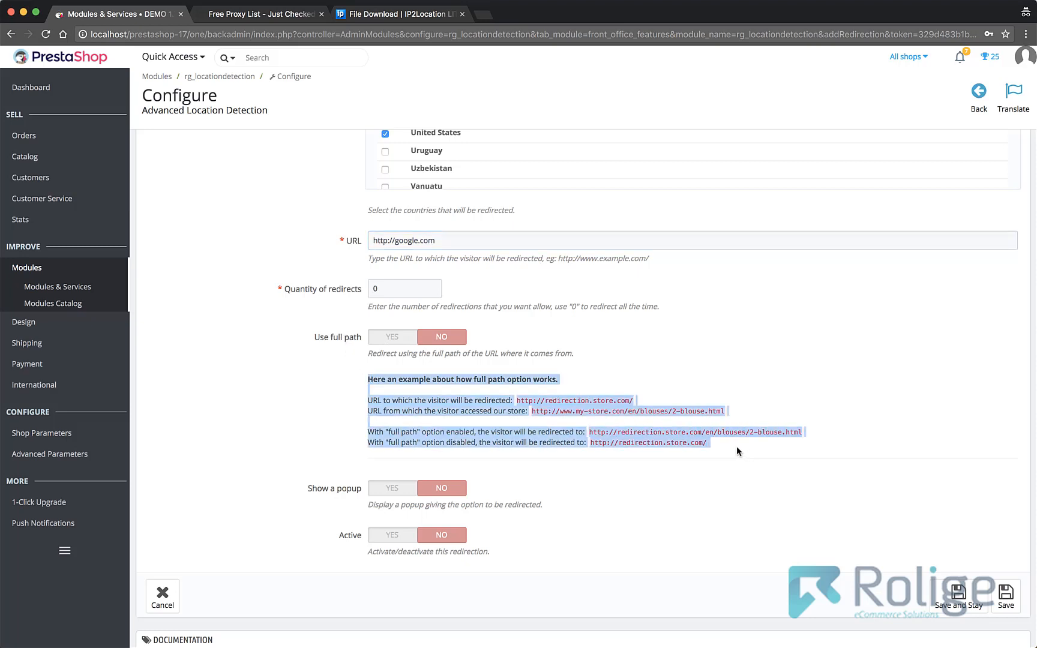
left_click(736, 447)
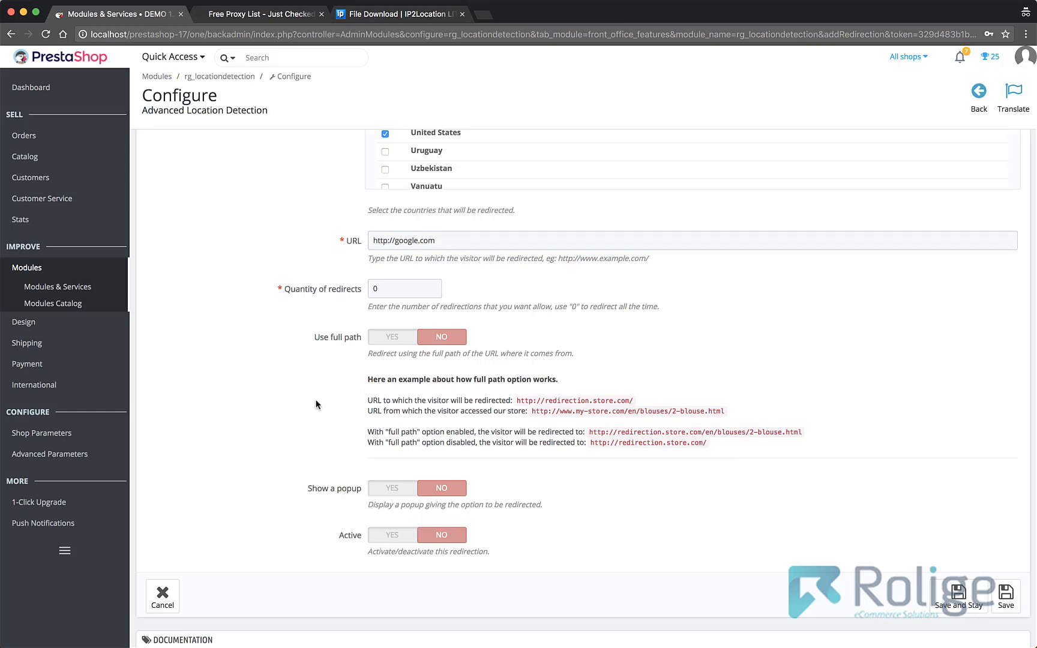
- Turn on the redirection's popup option to review its content editor and available tags, and turn it off again
scroll(317, 403, "down", 3)
scroll(317, 403, "down", 2)
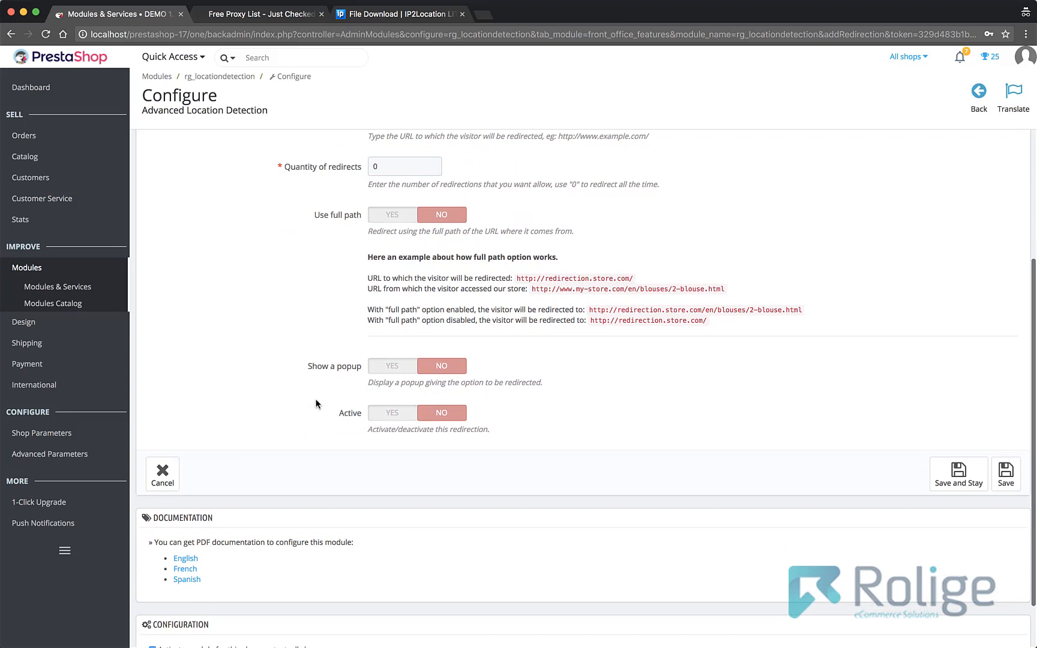
left_click(387, 367)
scroll(345, 400, "down", 3)
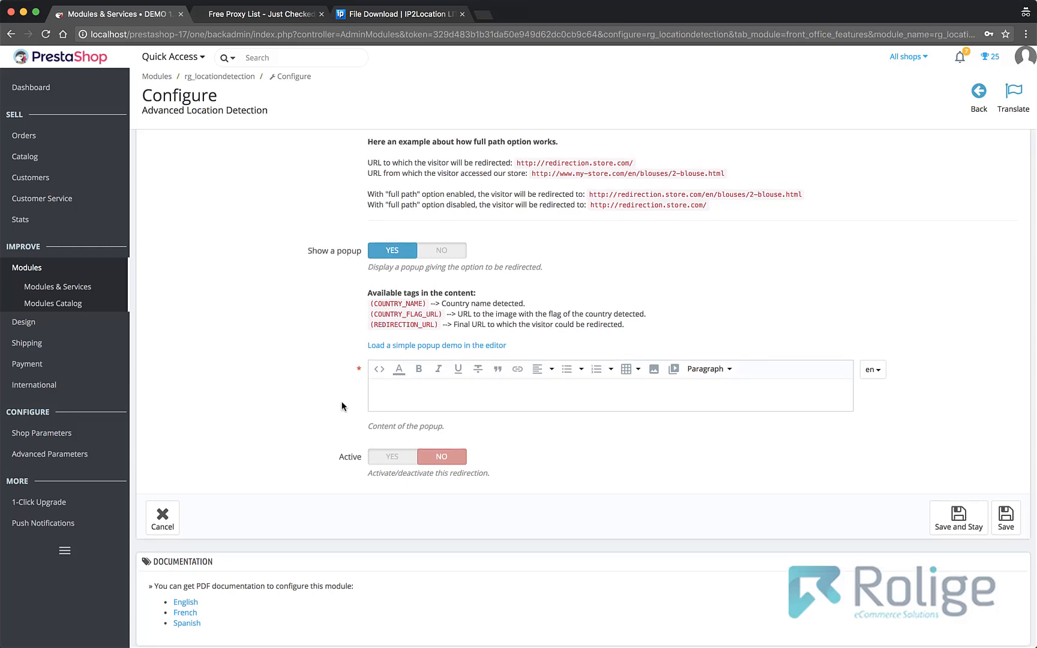
left_click(429, 256)
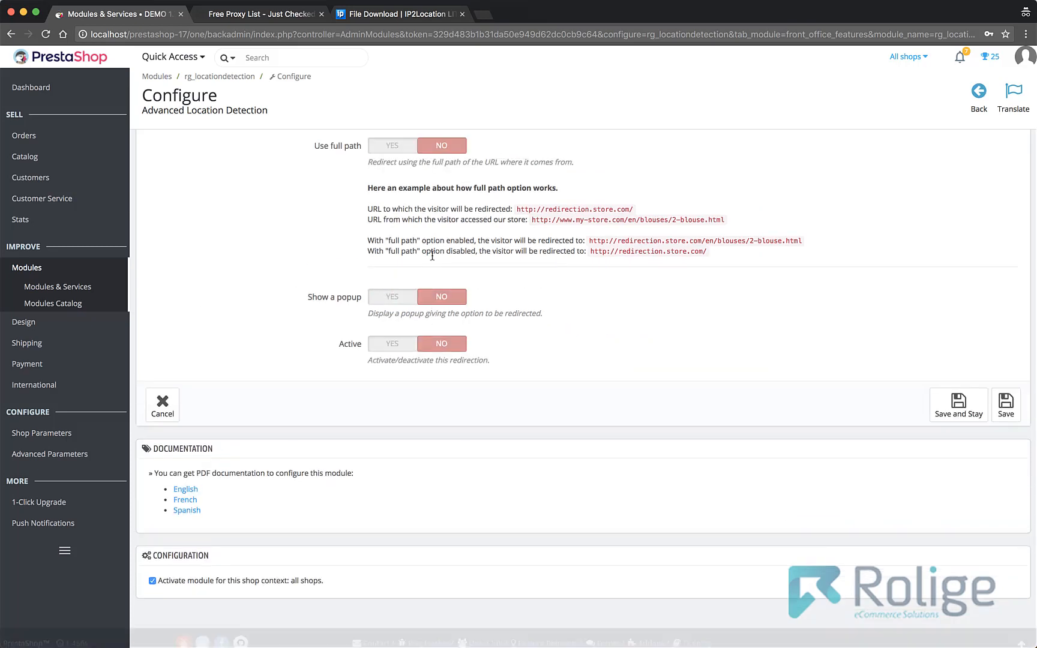
- Activate the United States redirection and save it
left_click(389, 346)
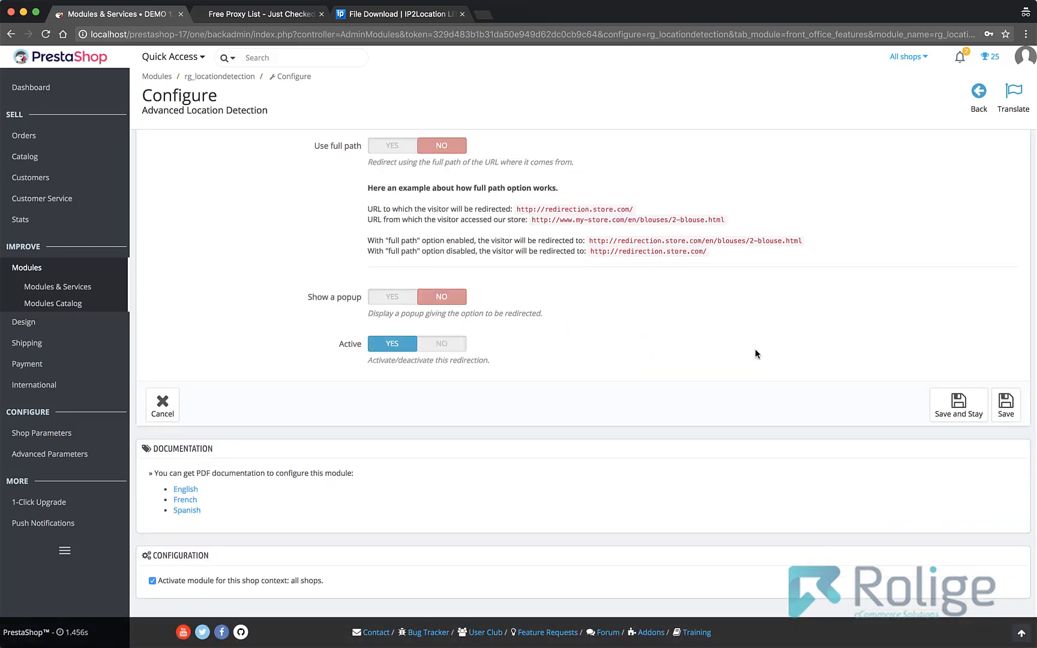
left_click(1006, 405)
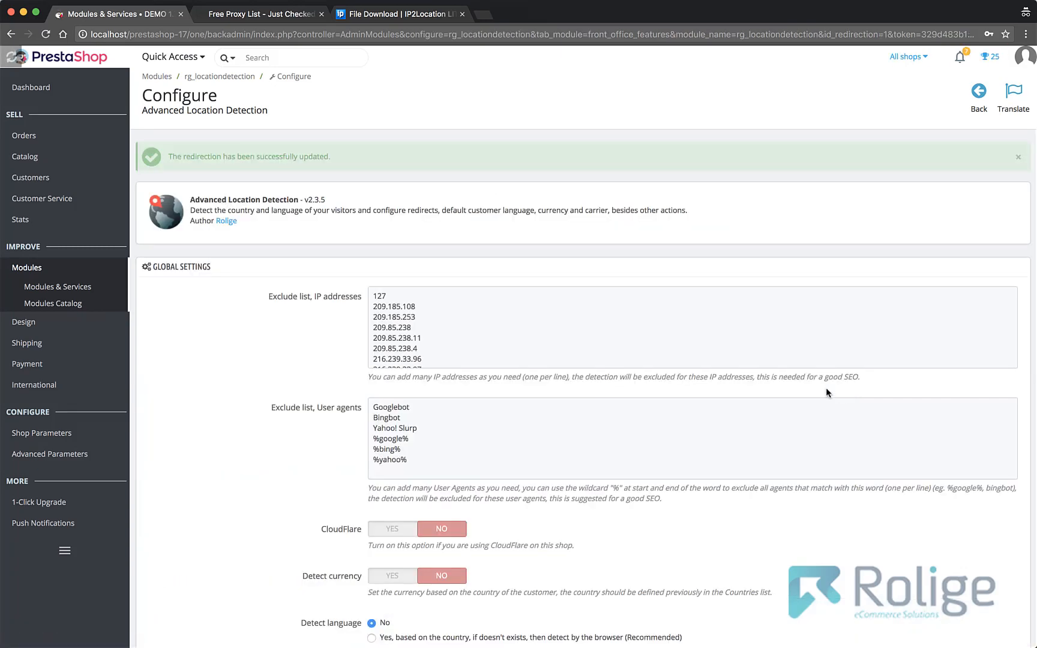
- Open the storefront test link with ip_address=127.0.0.1 from the module's information box
scroll(193, 449, "down", 5)
scroll(194, 446, "down", 7)
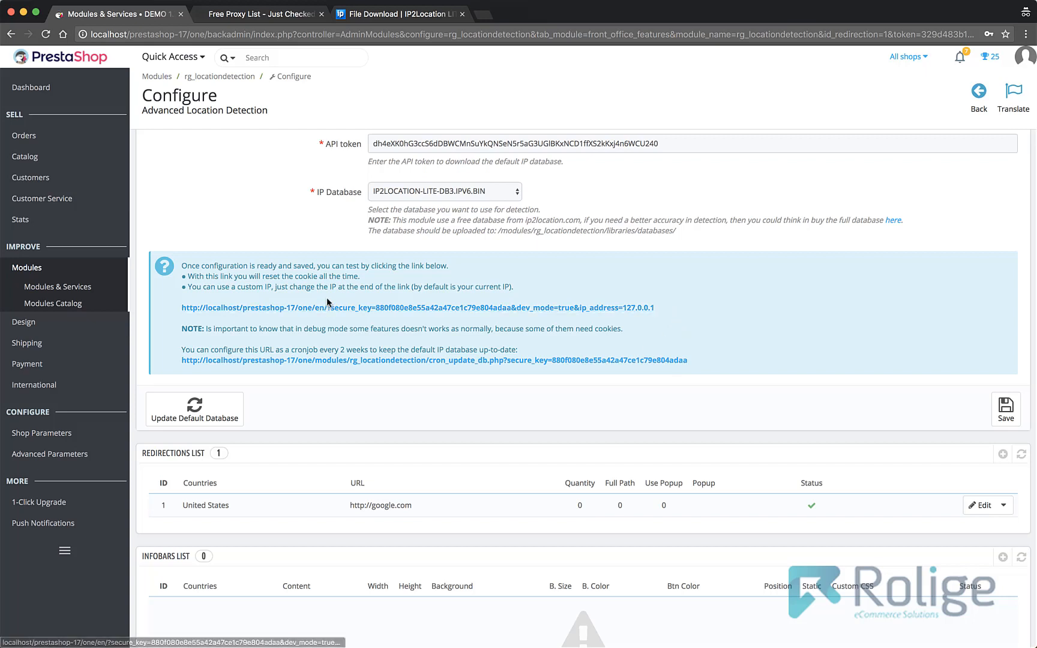
left_click(249, 308)
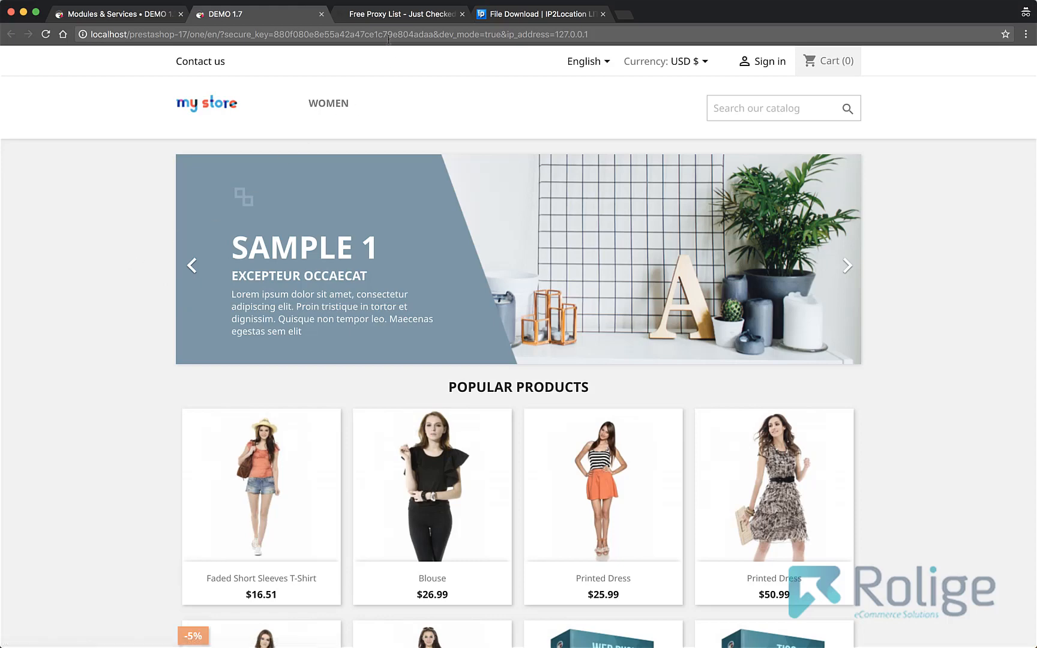
- Search the free proxy list for "united" and select the United States IP address 204.52.206.65
left_click(387, 14)
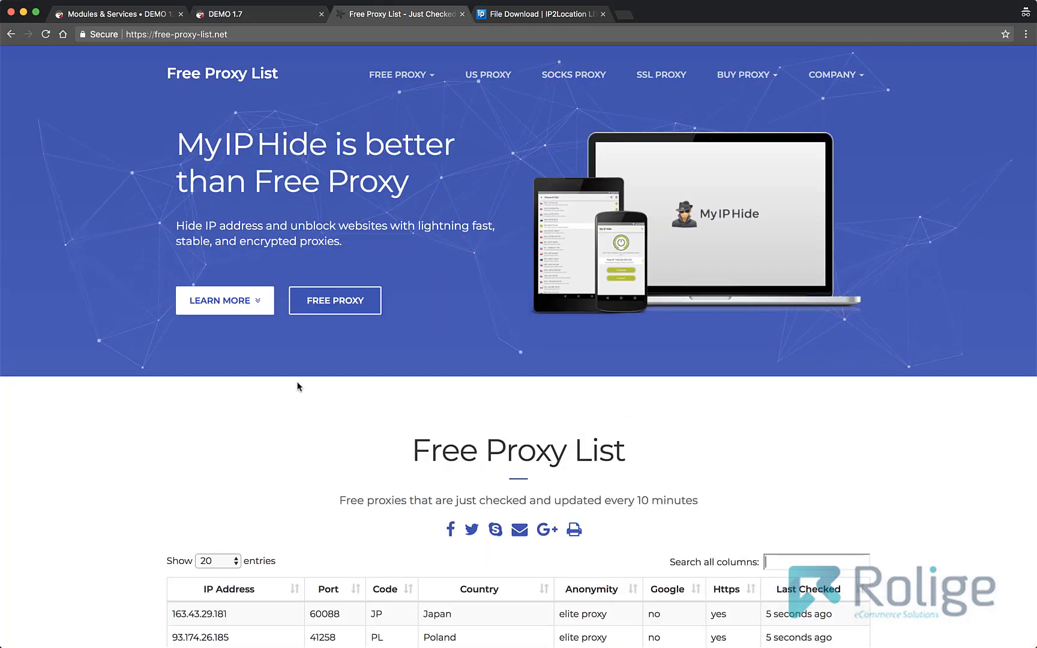
scroll(294, 386, "down", 5)
scroll(297, 386, "down", 8)
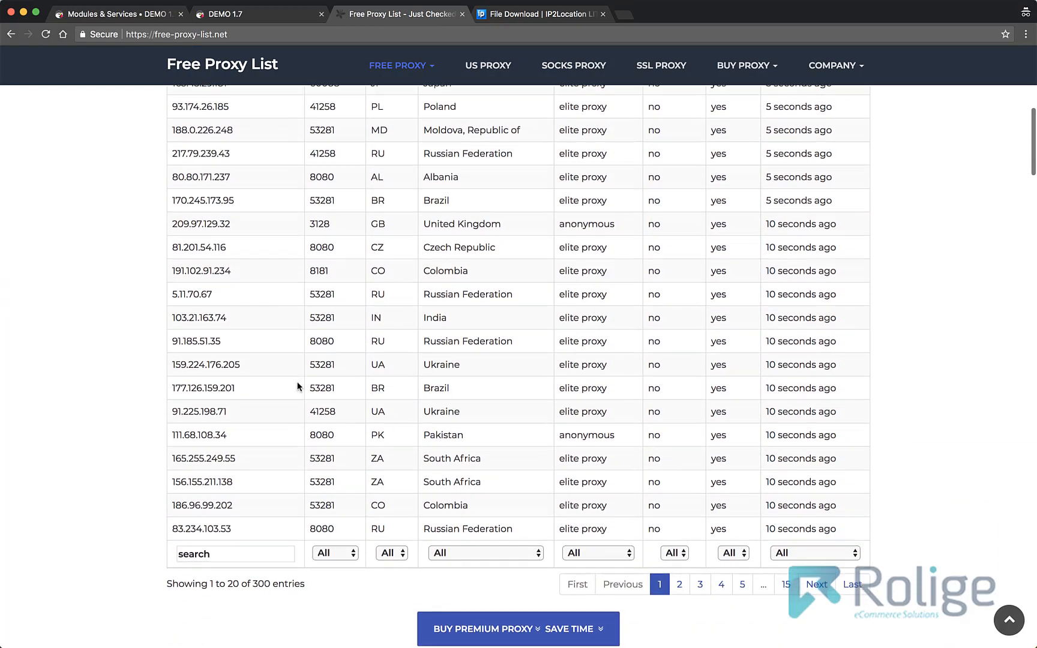
scroll(297, 386, "up", 10)
left_click(806, 468)
type("united")
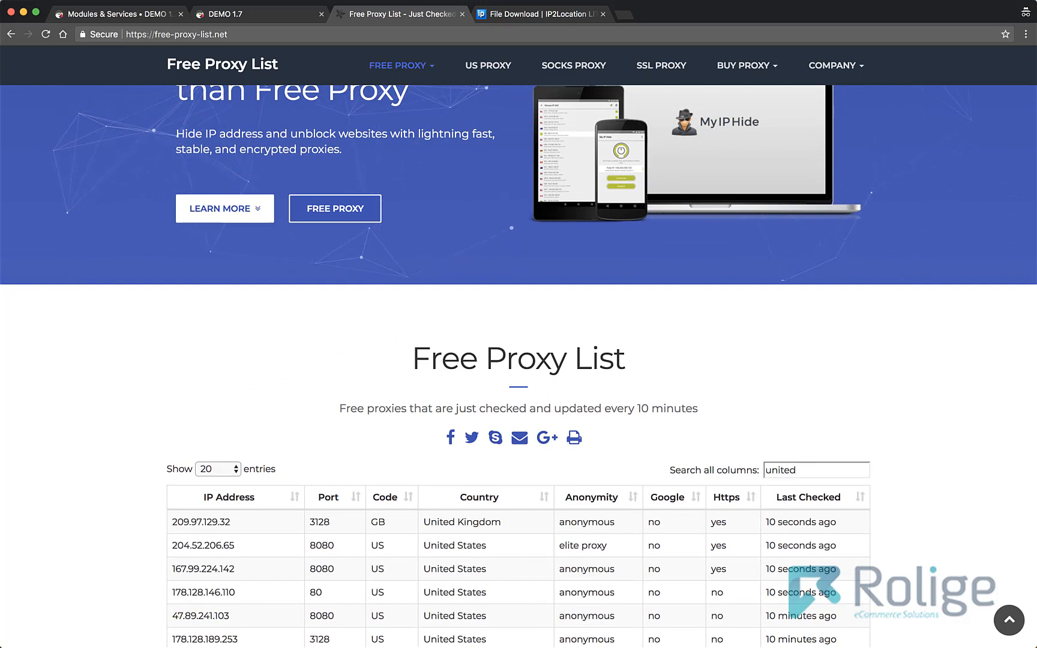
scroll(329, 513, "down", 4)
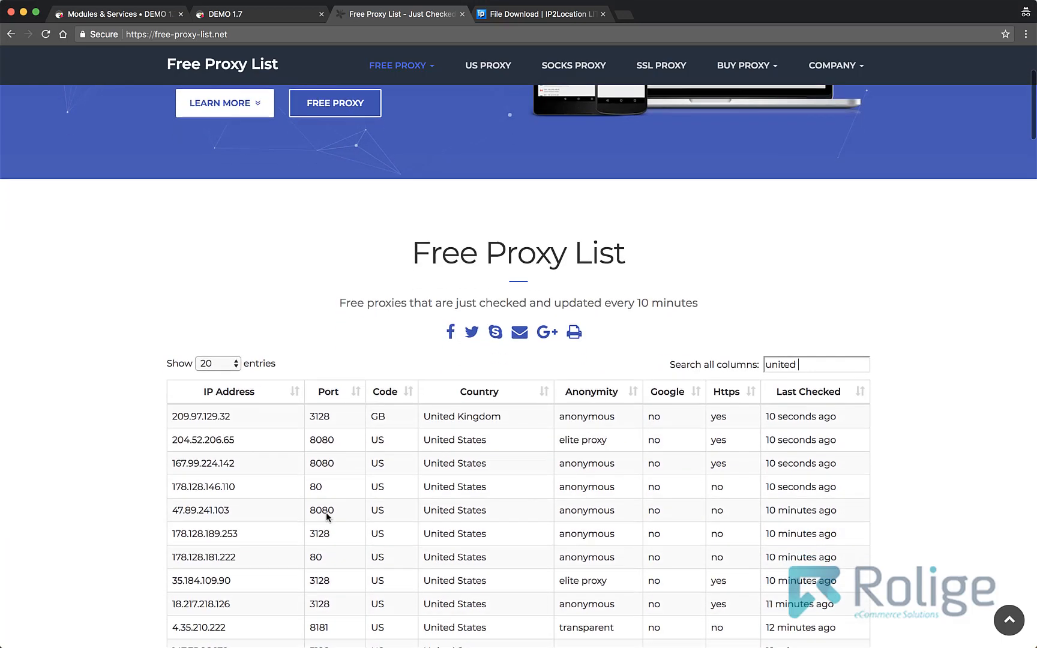
left_click_drag(243, 416, 172, 416)
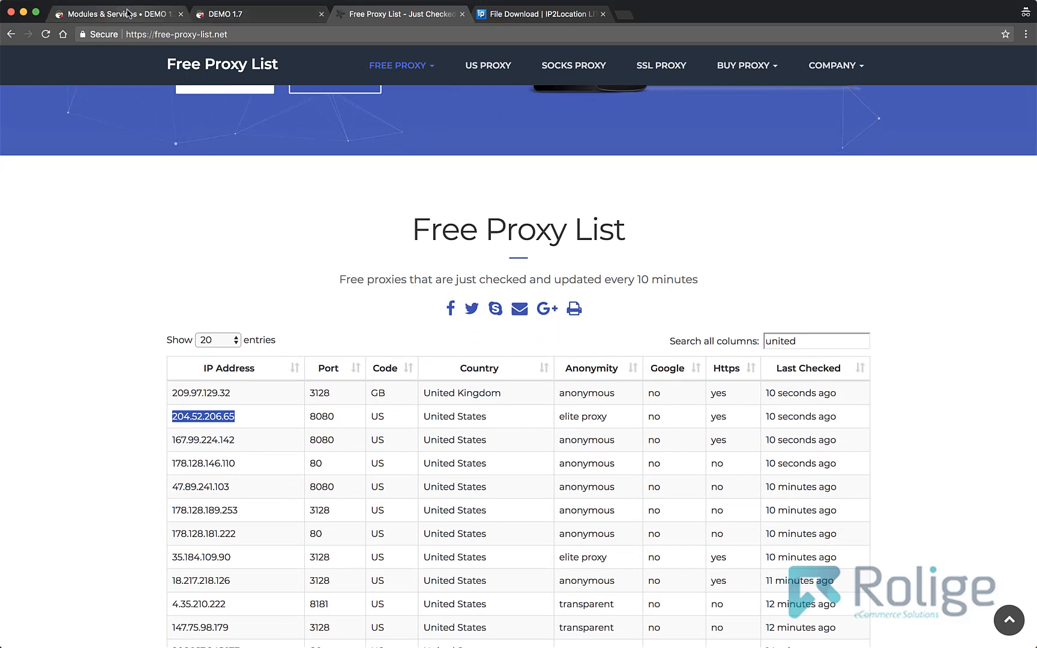
- Replace the ip_address value in the storefront test URL with 204.52.206.65 and load it
left_click(228, 14)
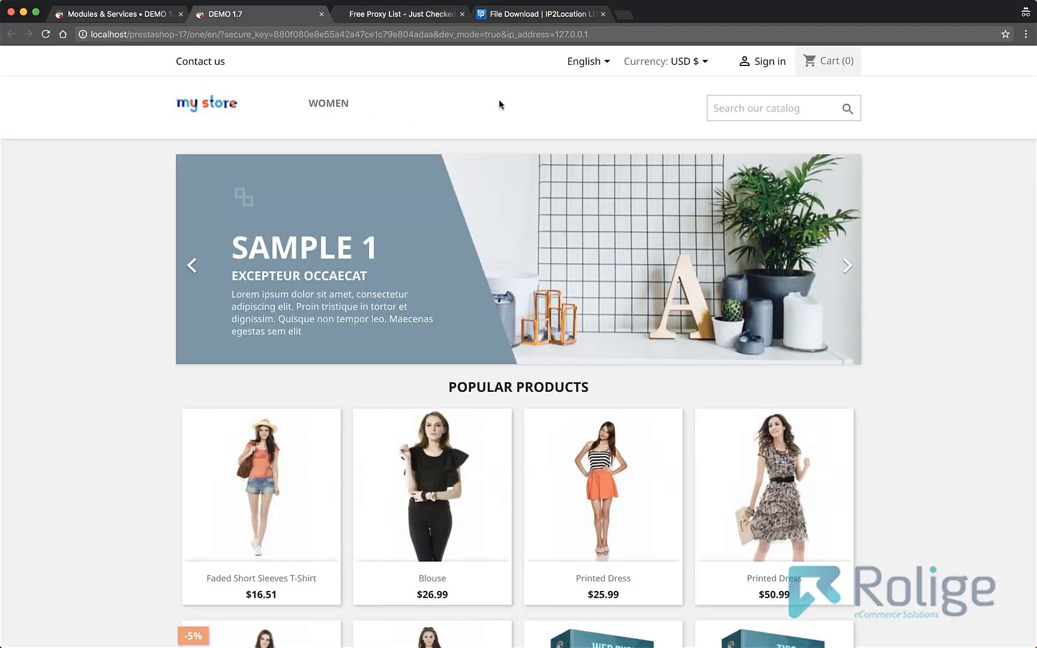
left_click(566, 35)
left_click(613, 36)
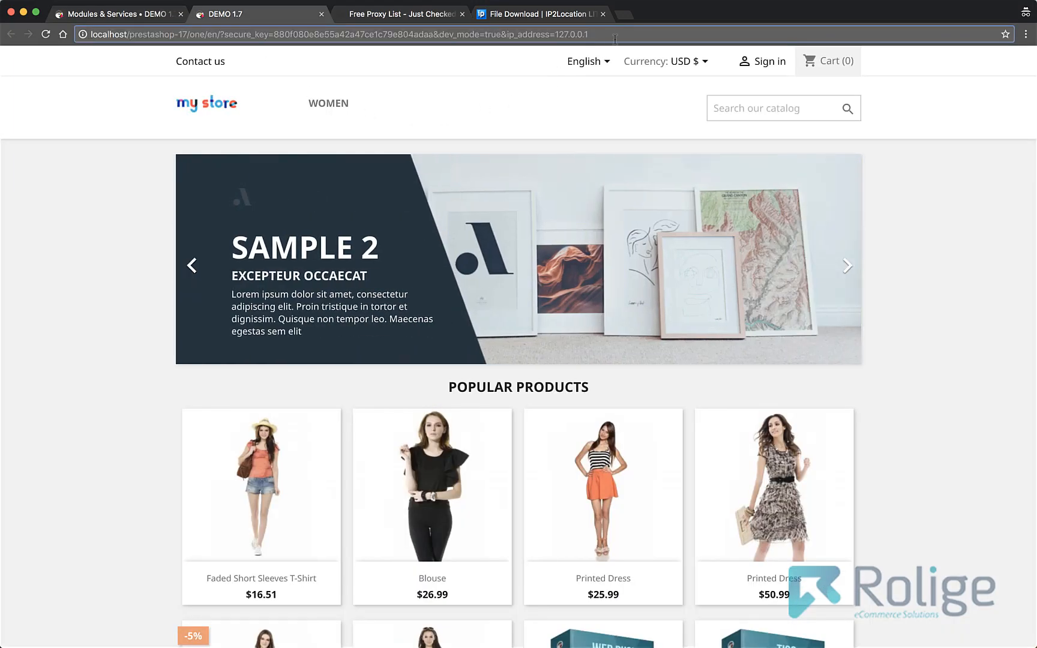
key("BackSpace")
key("BackSpace")
key("BackSpace")
key("BackSpace")
key("BackSpace")
key("BackSpace")
key("BackSpace")
key("BackSpace")
key("BackSpace")
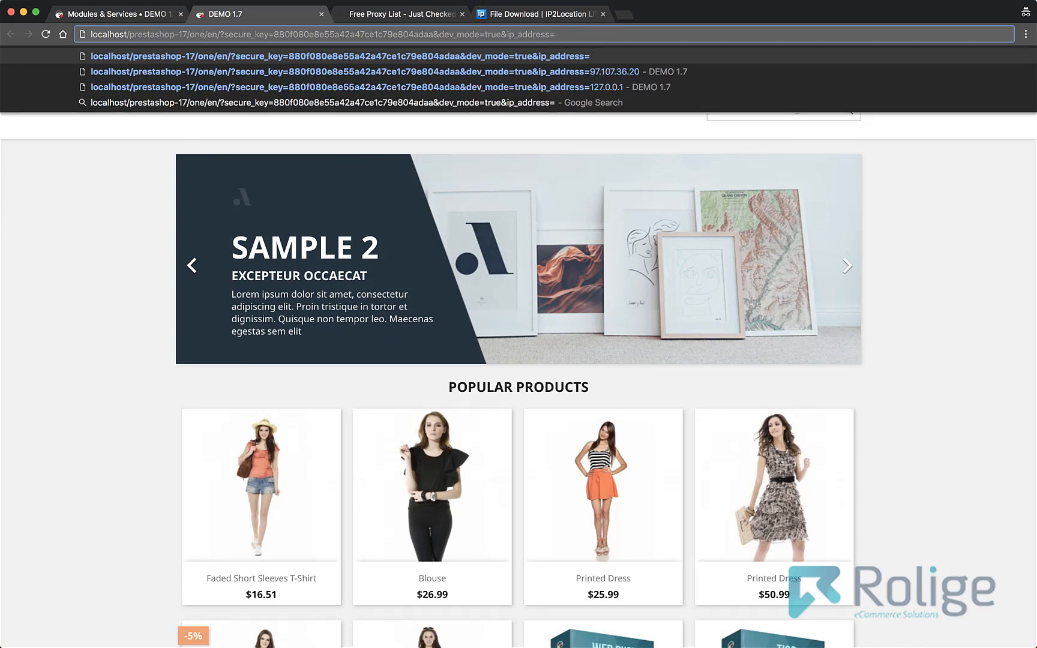
type("204.52.200.86")
key("Return")
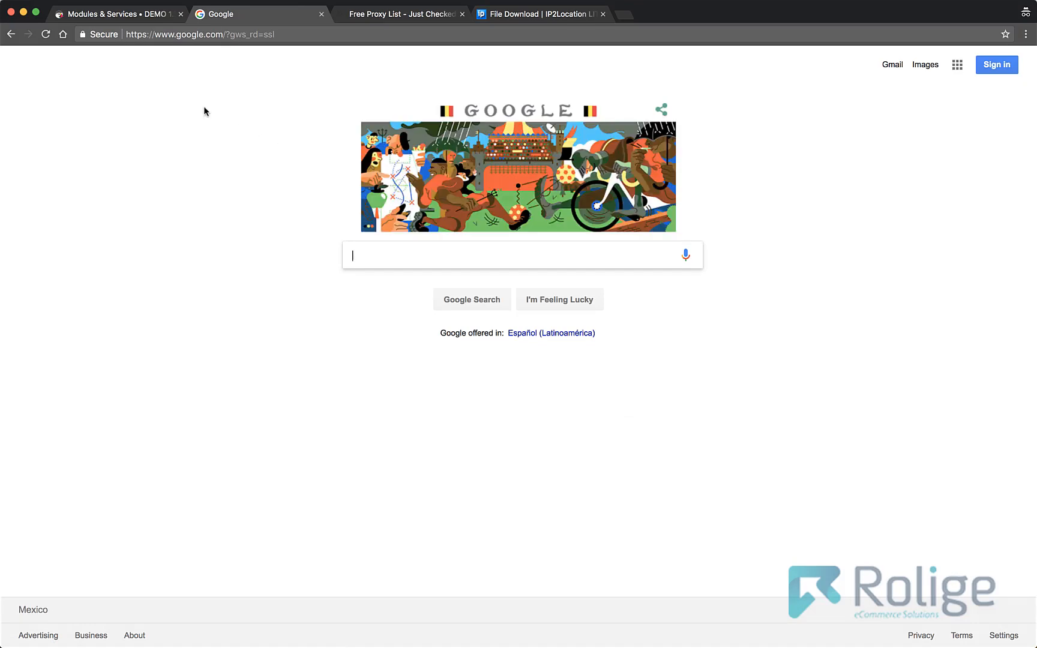
- Open the United States redirection for editing in the PrestaShop module and turn on its popup option
left_click(135, 18)
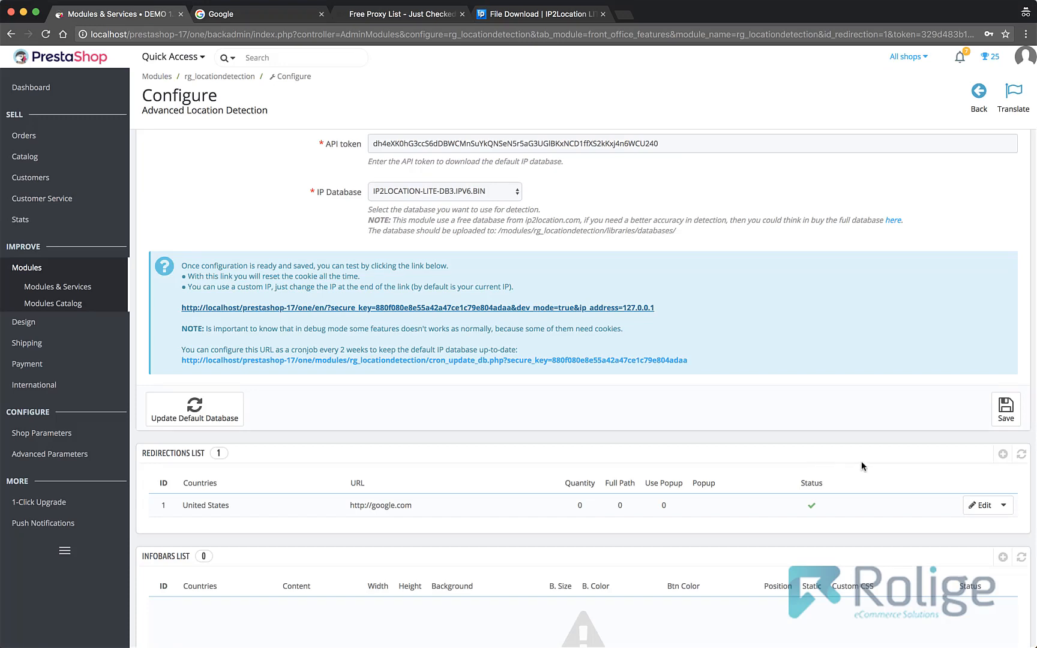
left_click(983, 507)
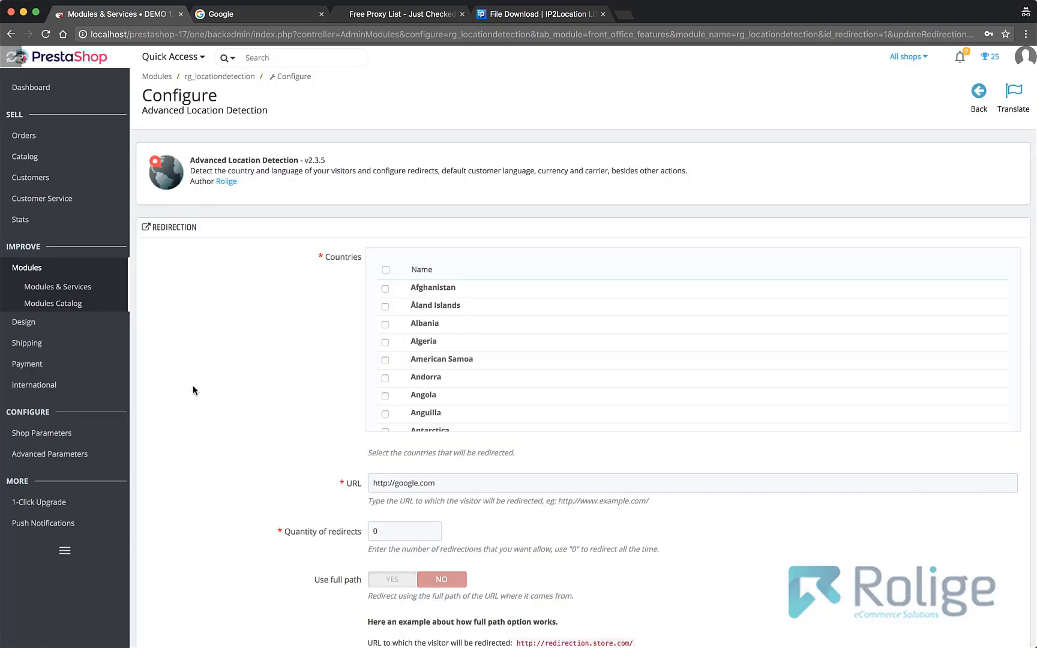
scroll(292, 410, "down", 5)
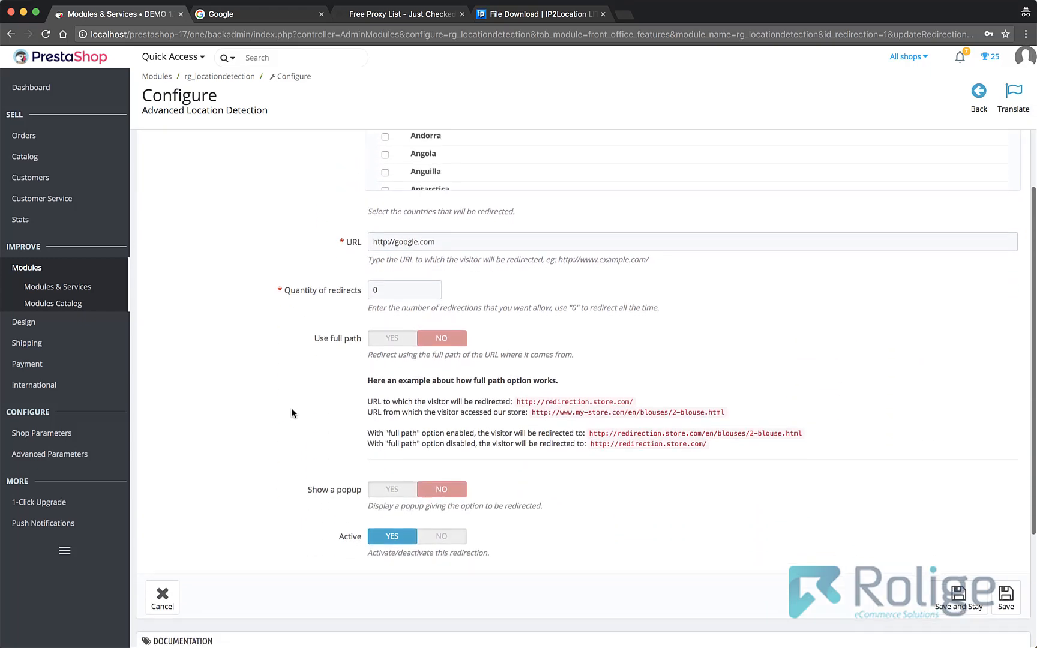
scroll(291, 413, "down", 1)
scroll(291, 412, "up", 1)
scroll(291, 412, "down", 1)
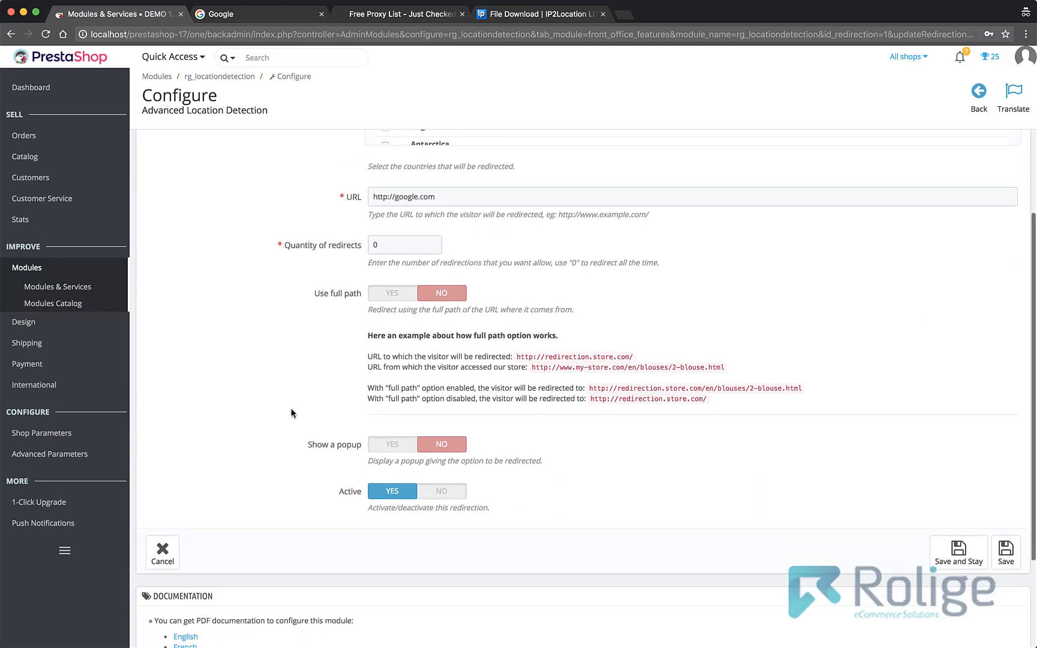
left_click(384, 413)
scroll(386, 414, "down", 3)
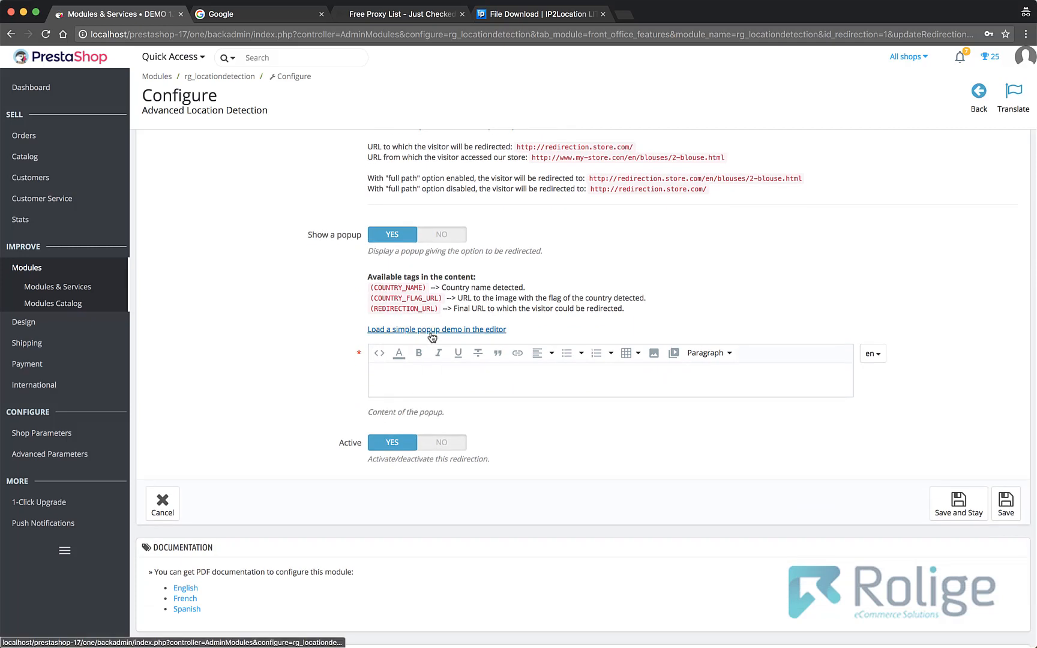
- Load the simple popup demo into the content editor, accept replacing the current content, and save the redirection
left_click(432, 331)
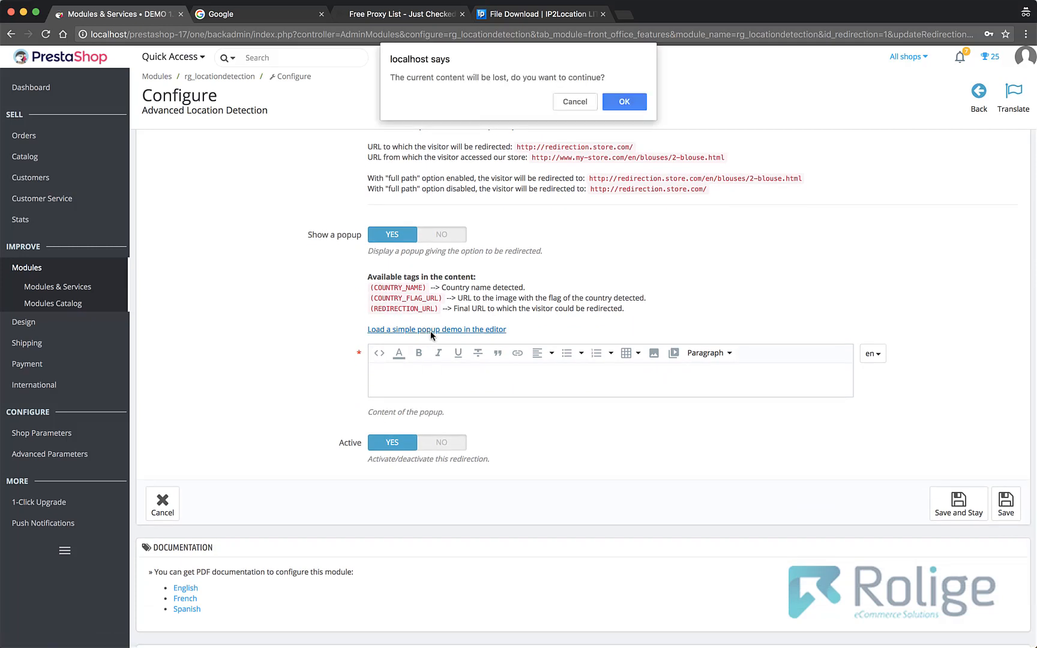
left_click(624, 102)
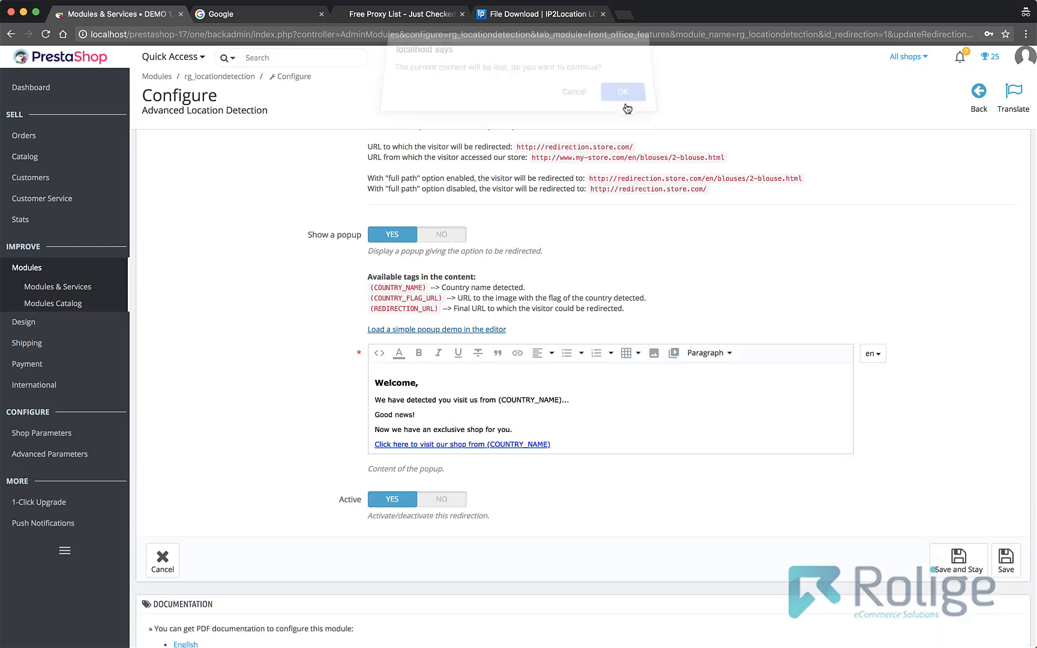
scroll(315, 362, "down", 2)
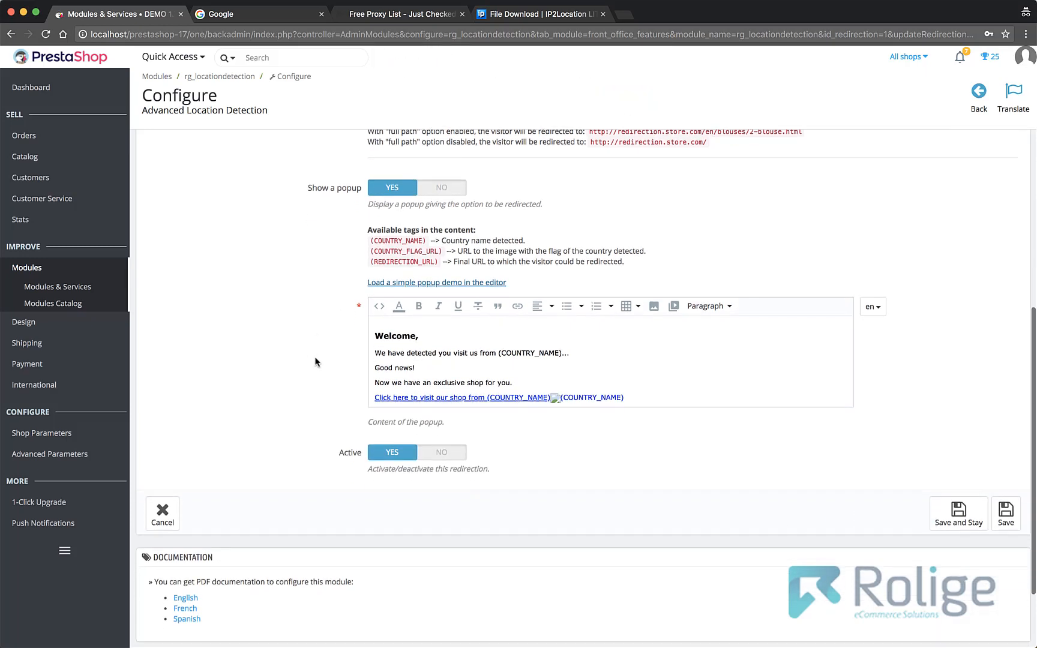
left_click(1008, 520)
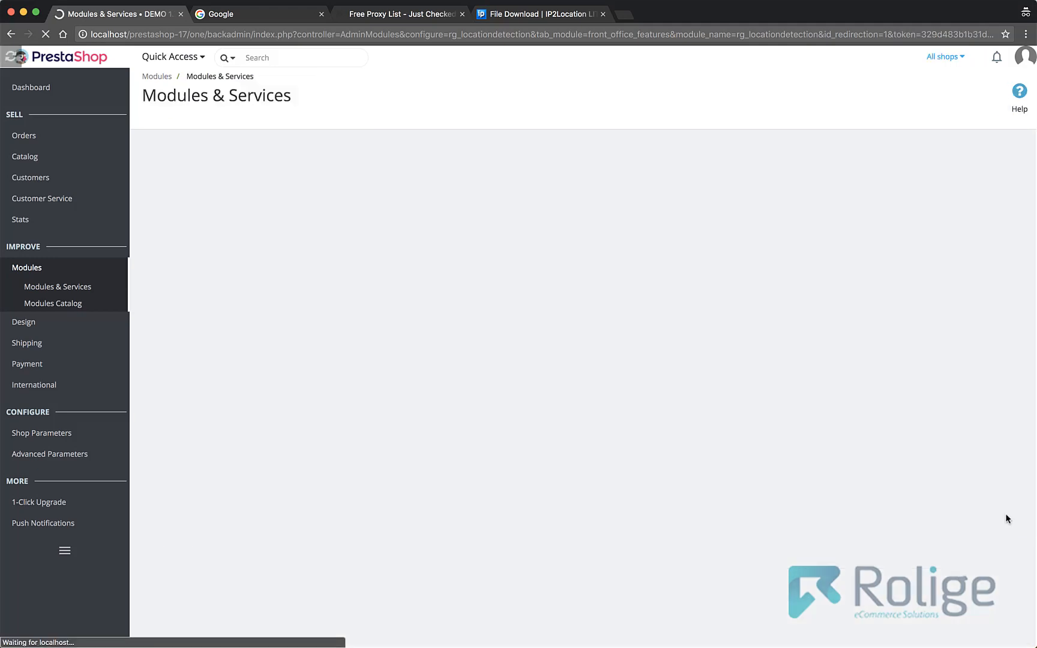
- Open the storefront test link from the module's information box again
scroll(303, 402, "down", 5)
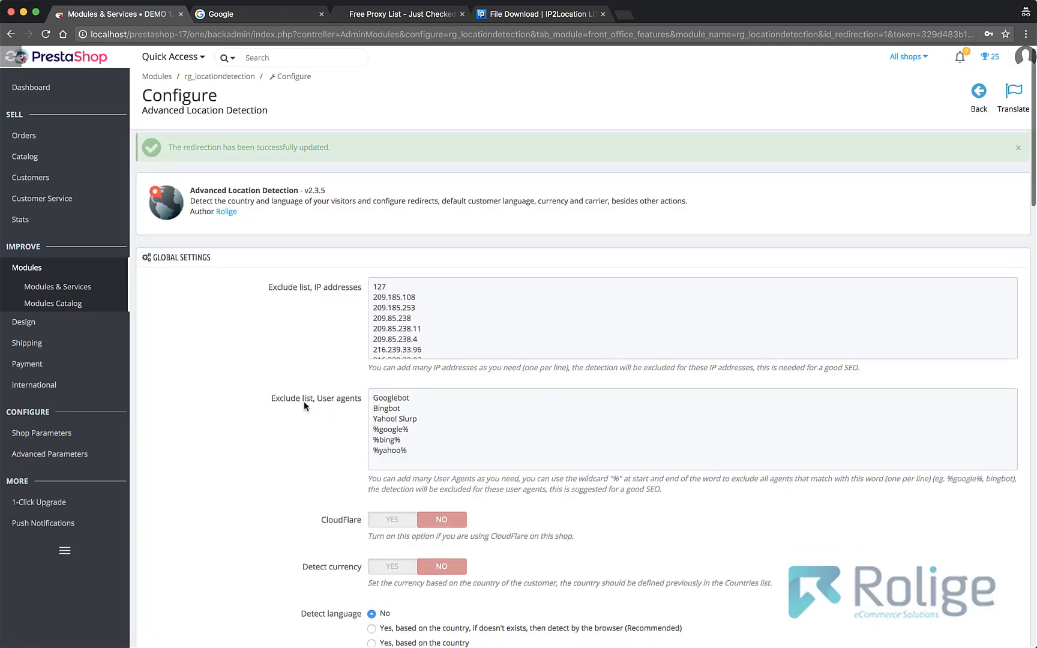
scroll(304, 403, "down", 7)
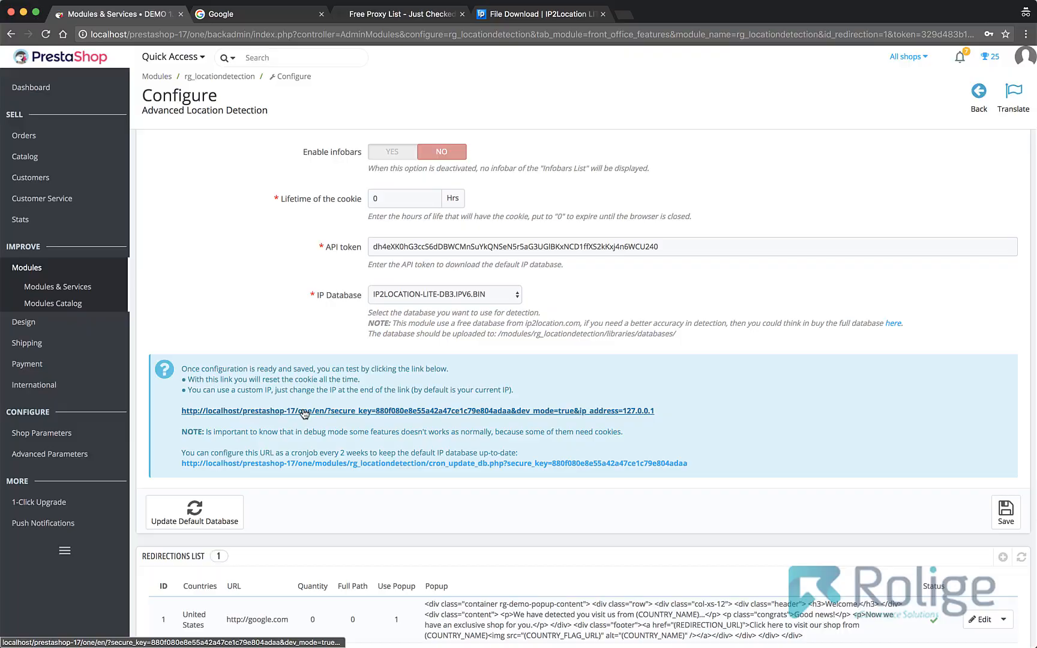
left_click(304, 412)
left_click(462, 13)
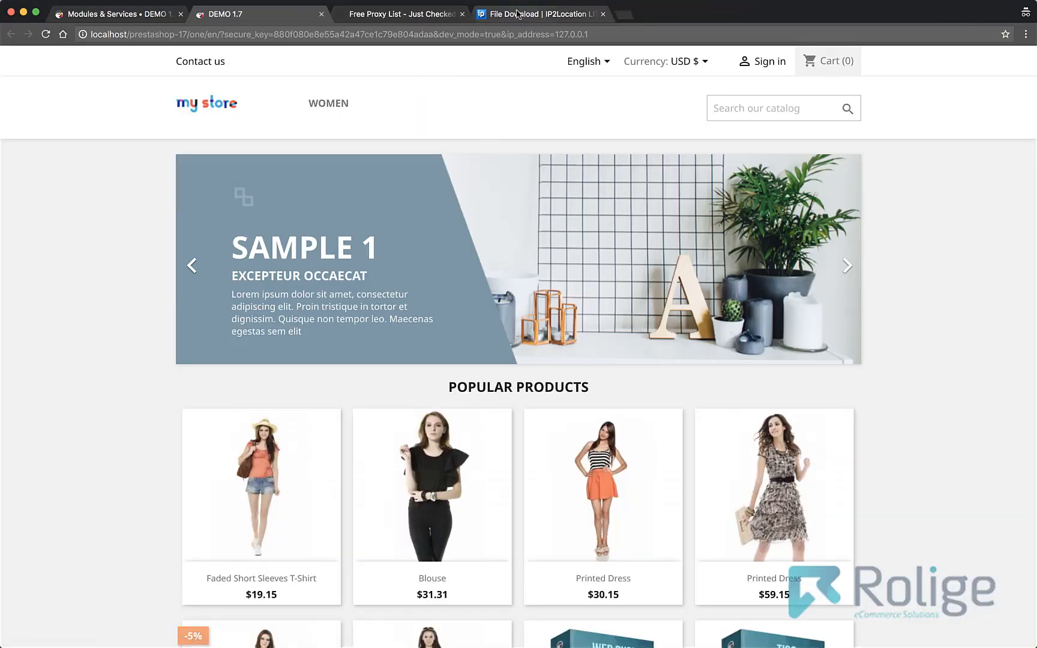
- Copy the United States IP address 204.52.206.65 from the free proxy list
left_click(408, 14)
right_click(204, 415)
left_click(223, 435)
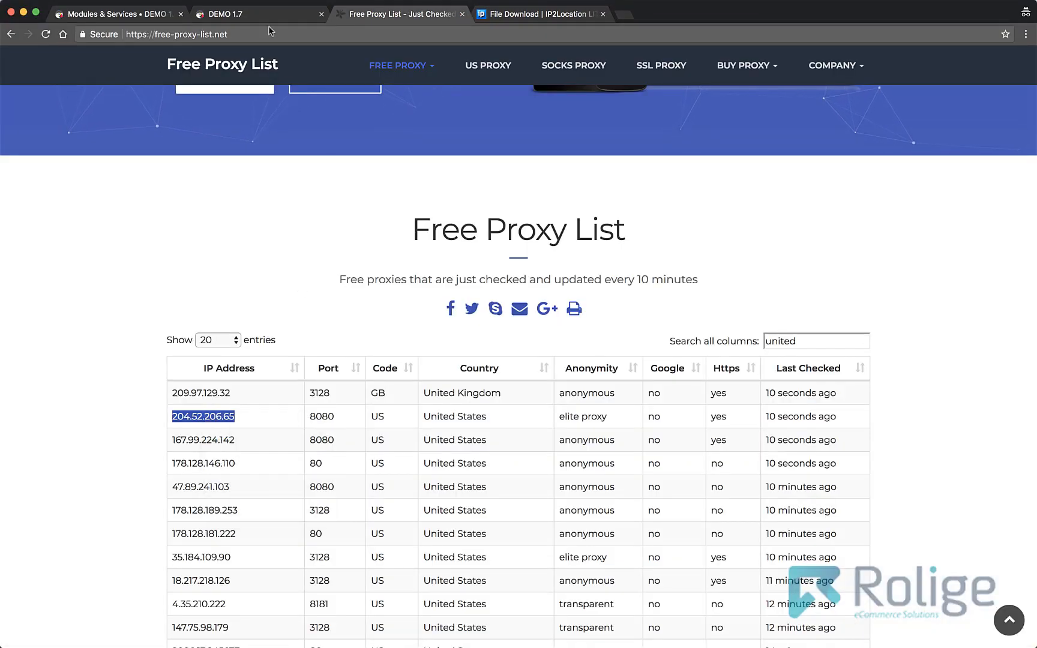
- Load the storefront test URL with its ip_address changed to 204.52.206.65 to test the popup
left_click(266, 15)
left_click(603, 34)
left_click(603, 34)
key("BackSpace")
key("BackSpace")
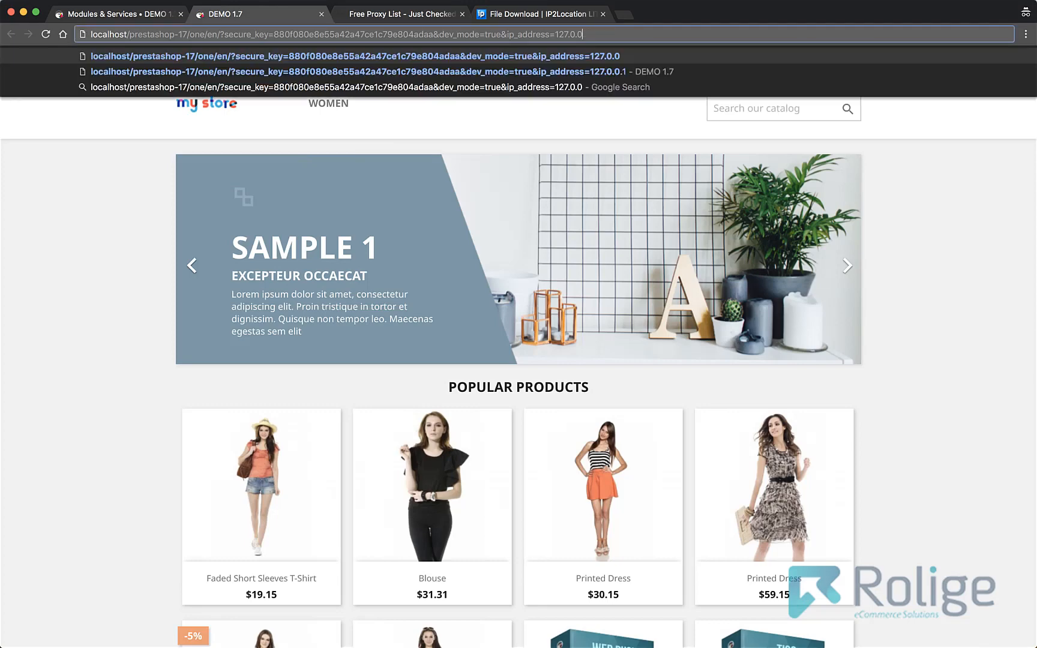
key("BackSpace")
key("BackSpace")
key("BackSpace")
key("BackSpace")
key("BackSpace")
key("BackSpace")
key("BackSpace")
key("super+v")
key("Return")
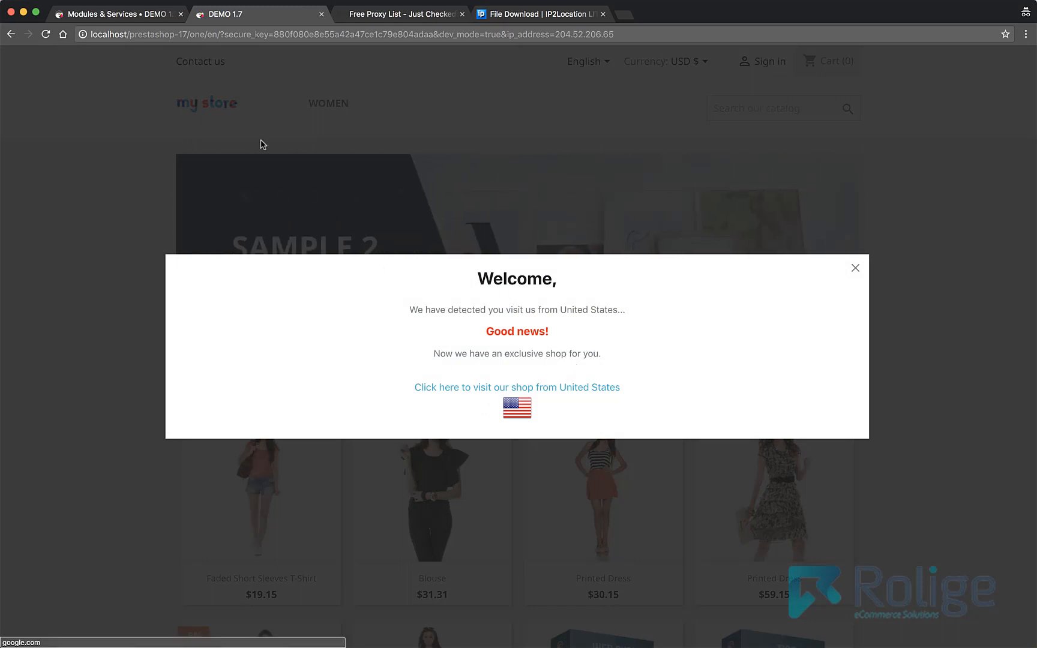
- Return to the free proxy list and clear its "united" search filter
left_click(148, 18)
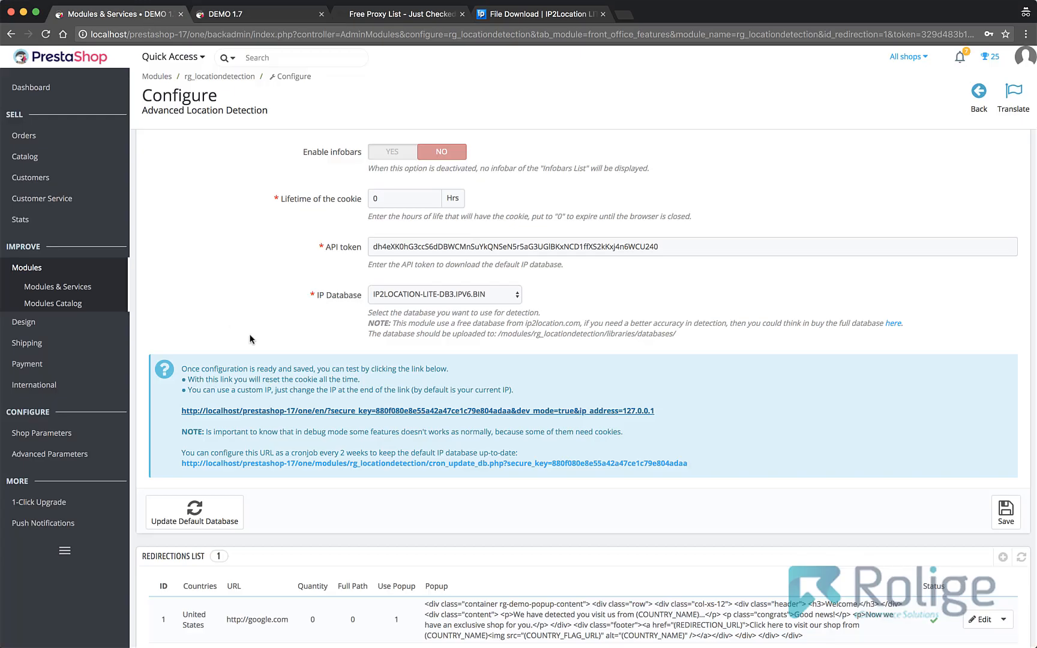
scroll(257, 336, "down", 5)
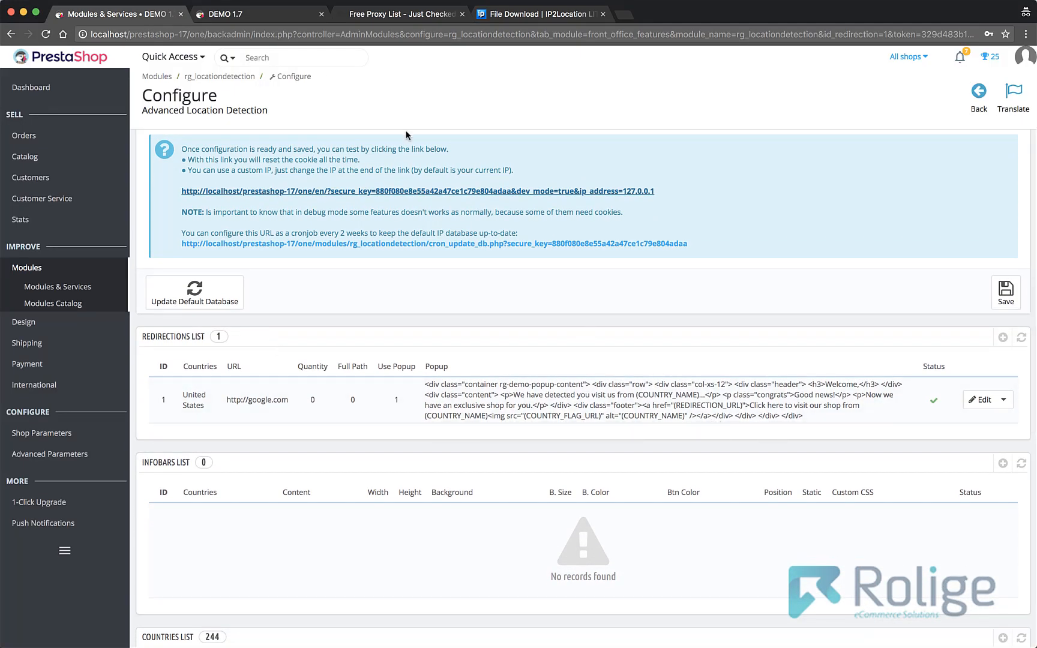
left_click(390, 15)
scroll(224, 389, "down", 2)
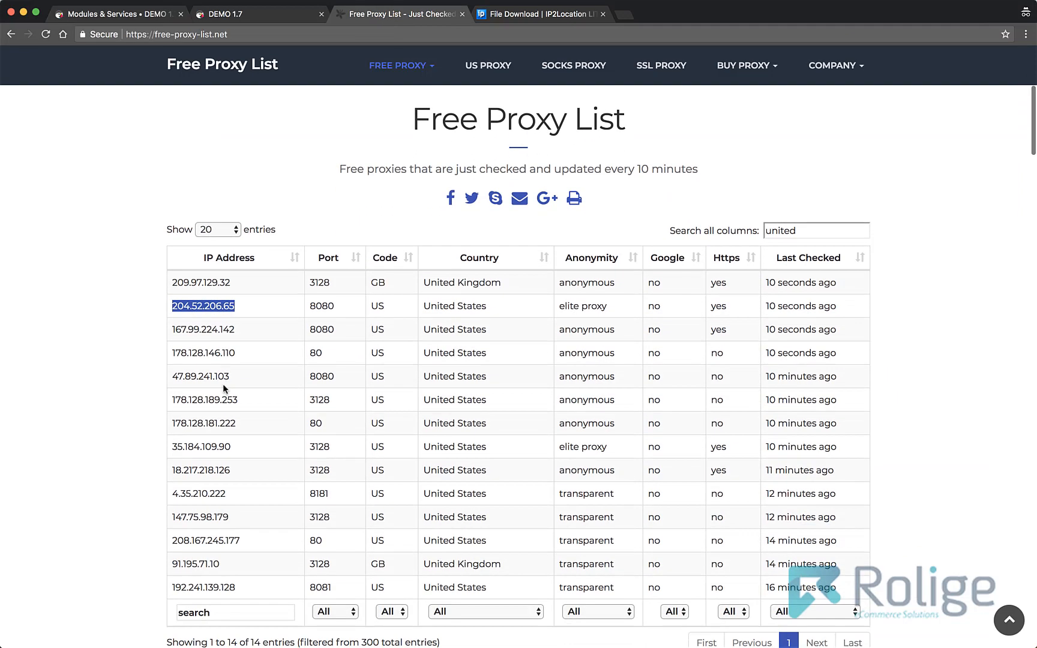
left_click(808, 235)
key("BackSpace")
key("BackSpace")
key("BackSpace")
key("BackSpace")
key("BackSpace")
key("BackSpace")
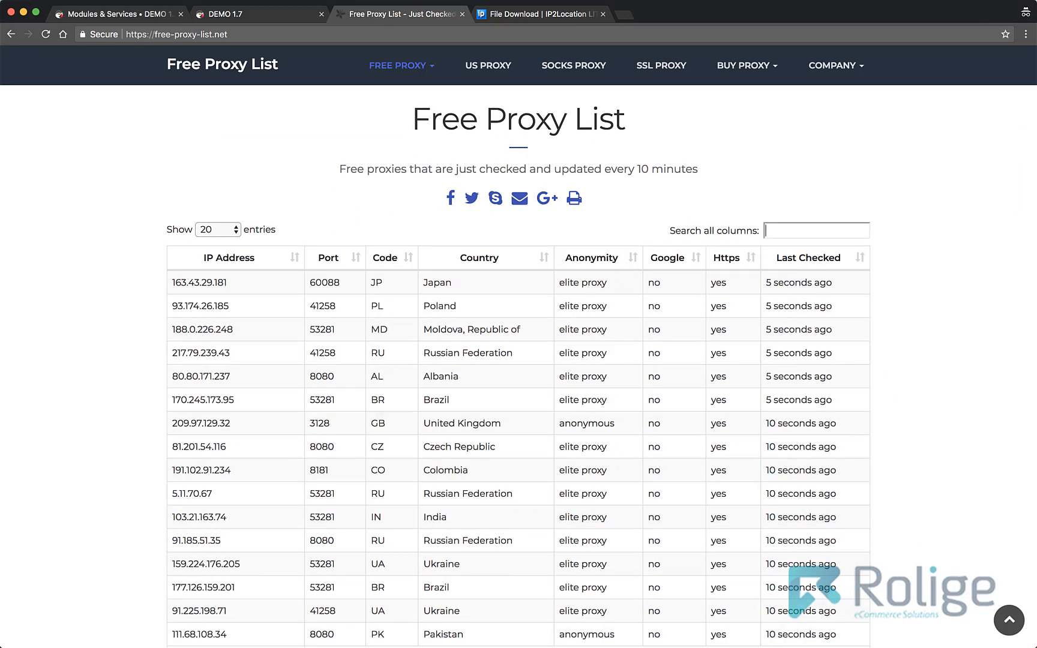
- Copy the Brazil IP address 170.245.173.95 from the free proxy list
left_click_drag(236, 400, 181, 401)
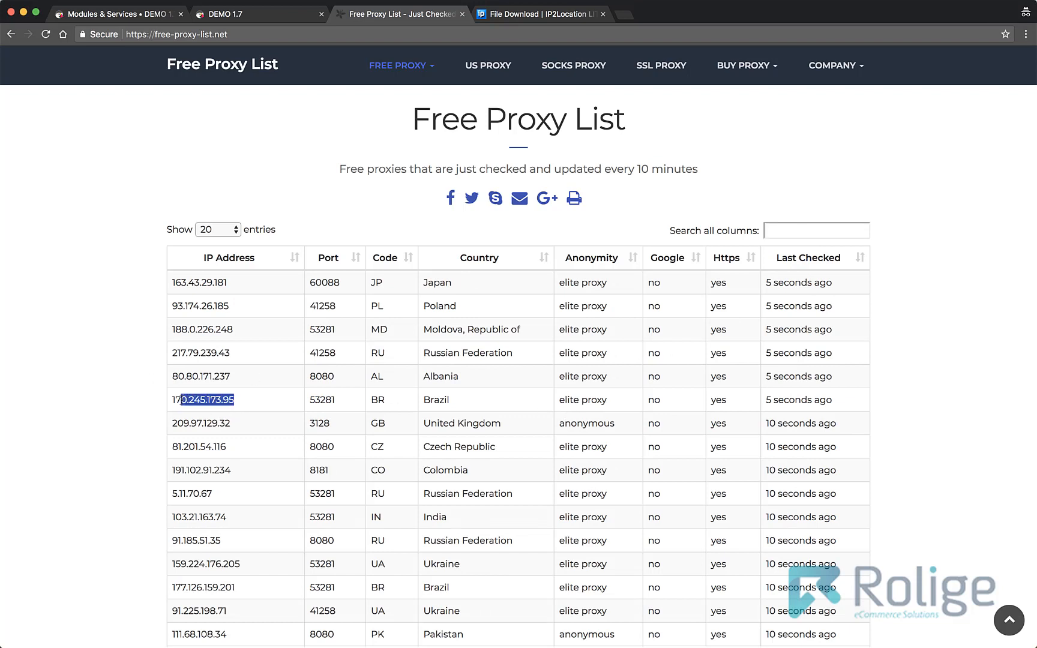
right_click(176, 399)
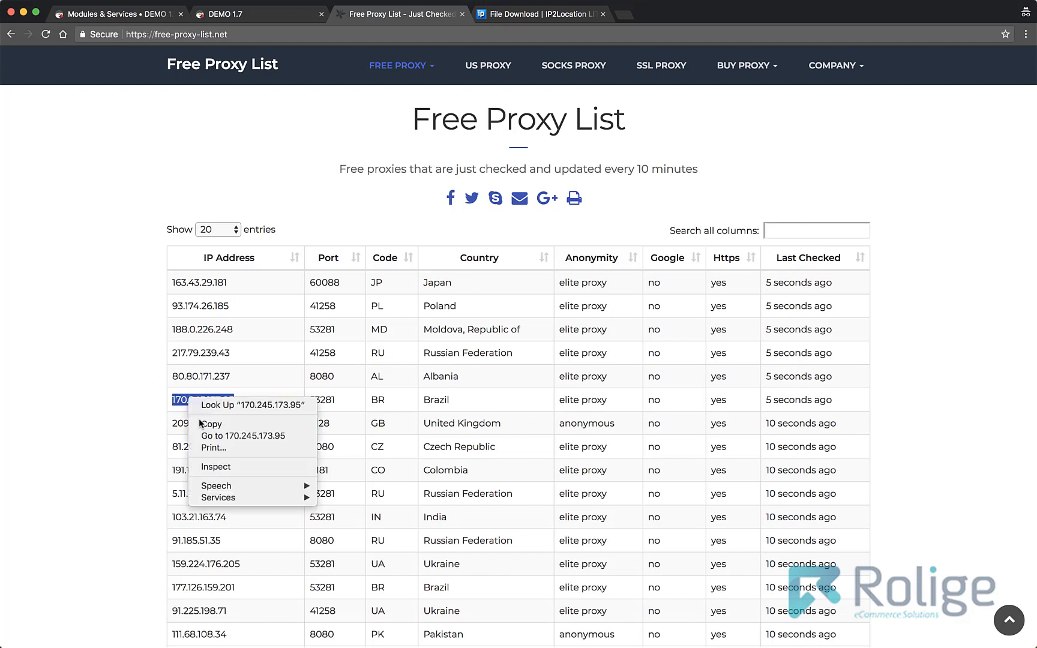
left_click(198, 418)
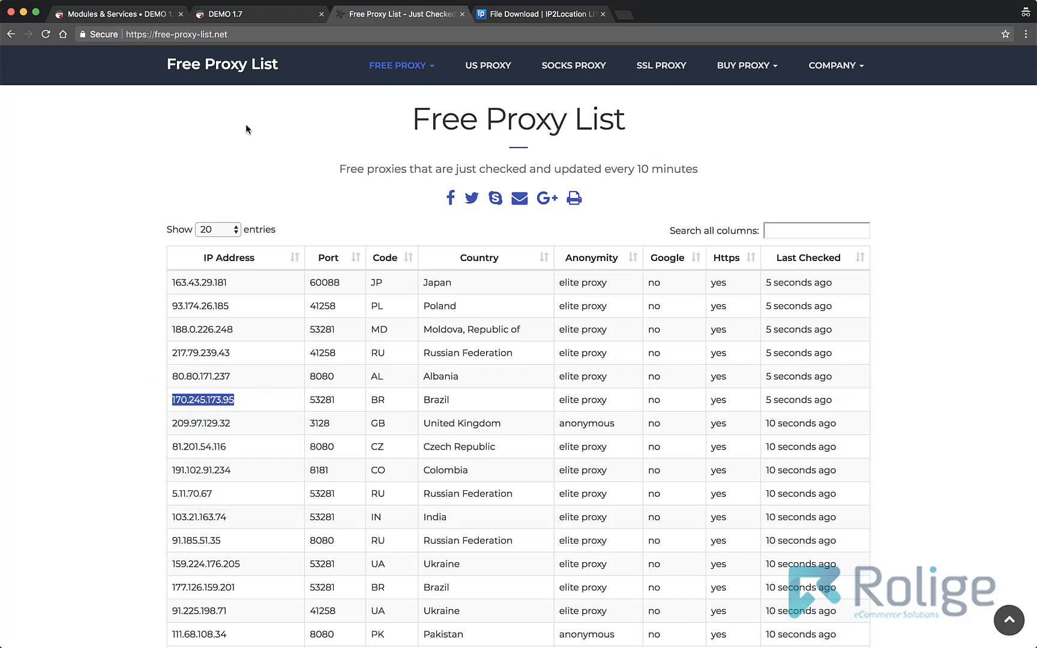
- Load the storefront test URL with its ip_address changed to 170.245.173.95
left_click(258, 14)
left_click(542, 35)
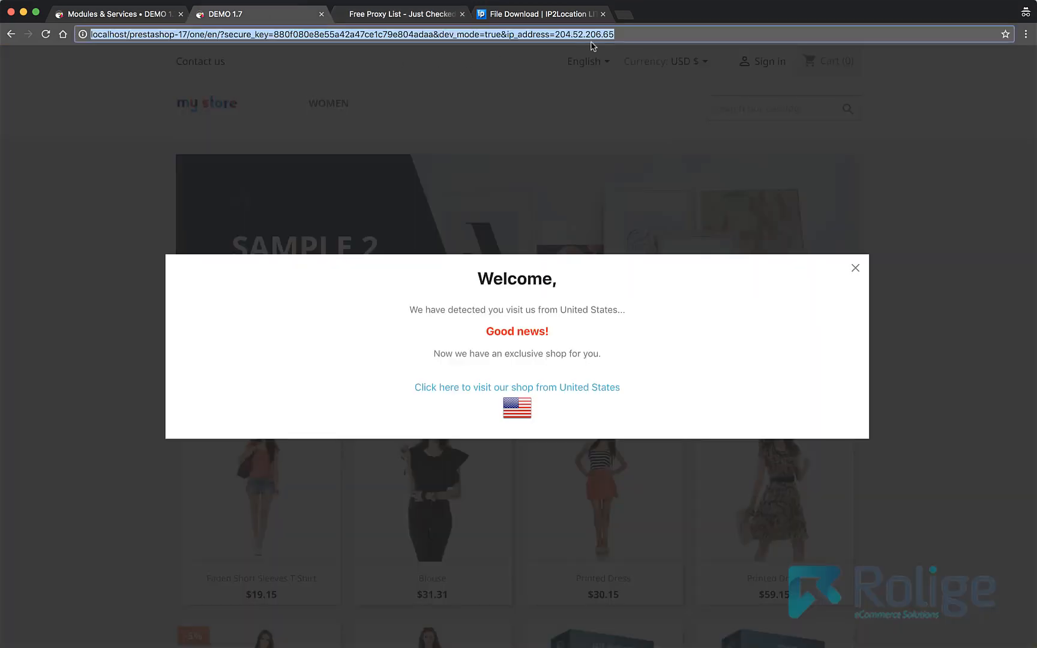
left_click_drag(630, 35, 560, 34)
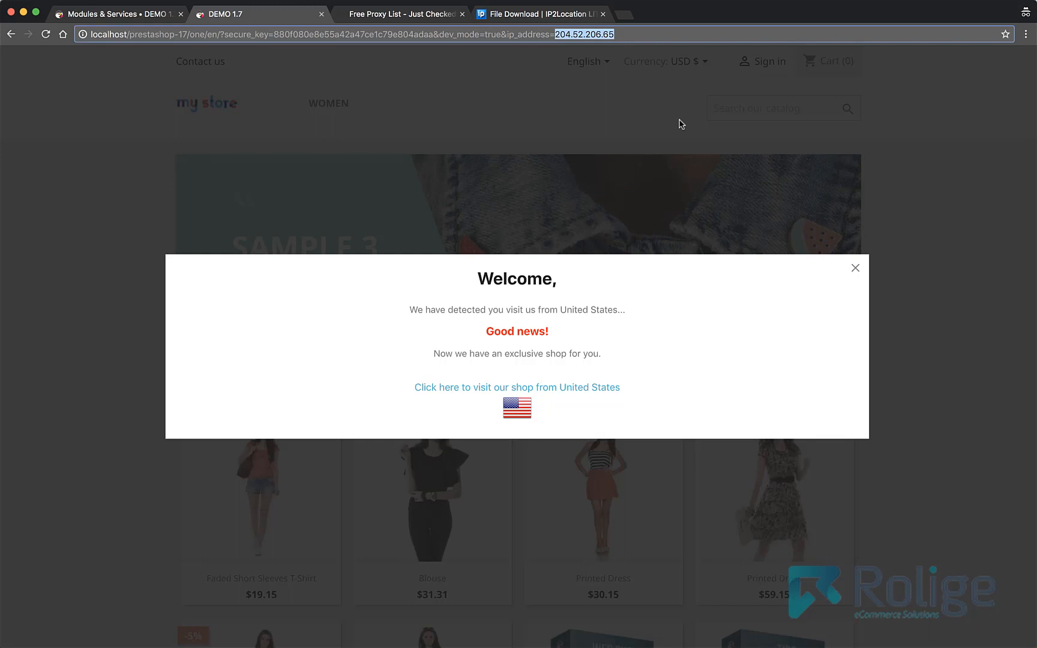
key("super+v")
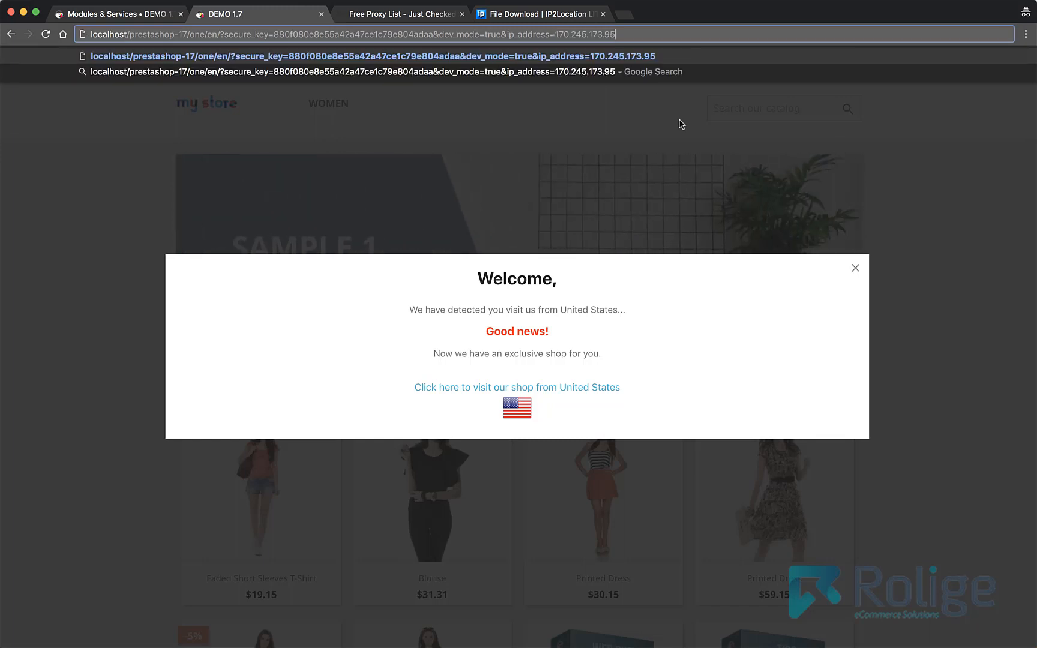
key("Return")
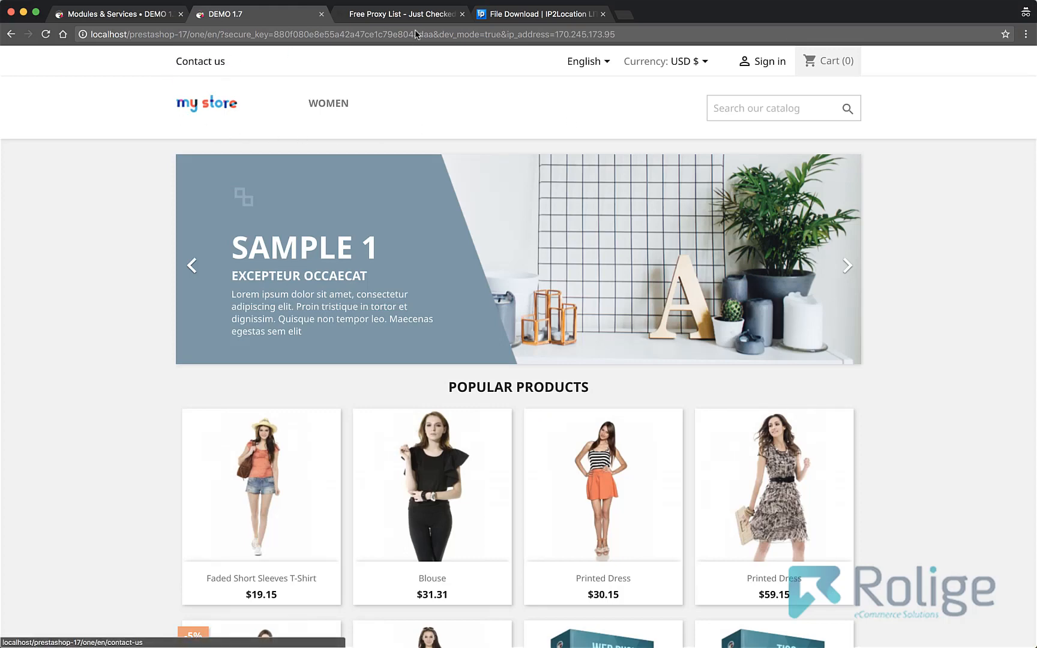
left_click(397, 17)
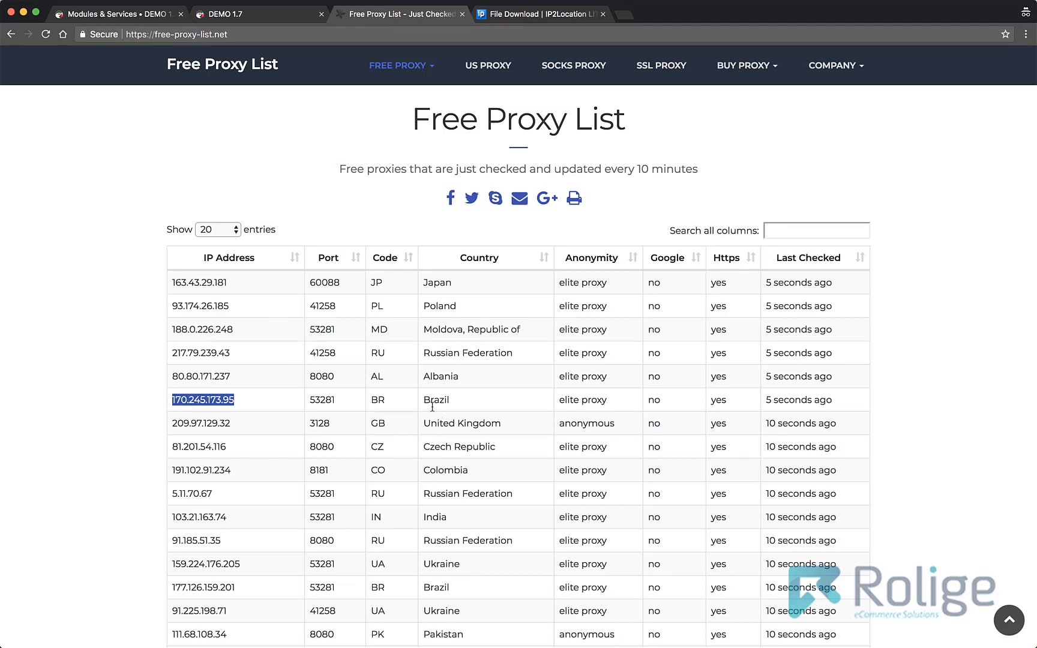
left_click(114, 14)
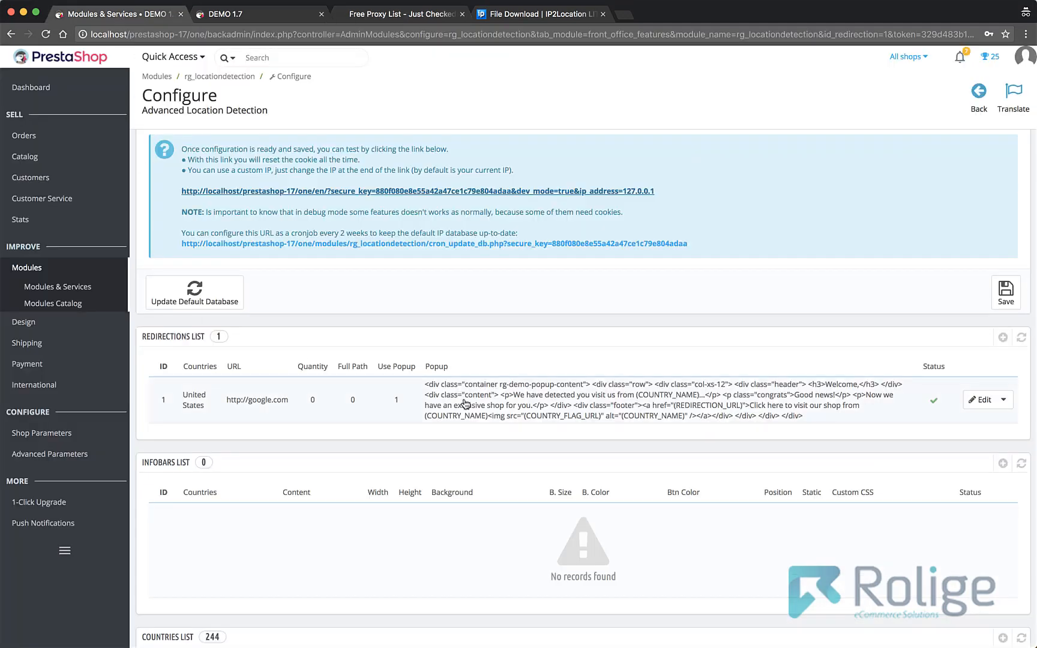
left_click(972, 400)
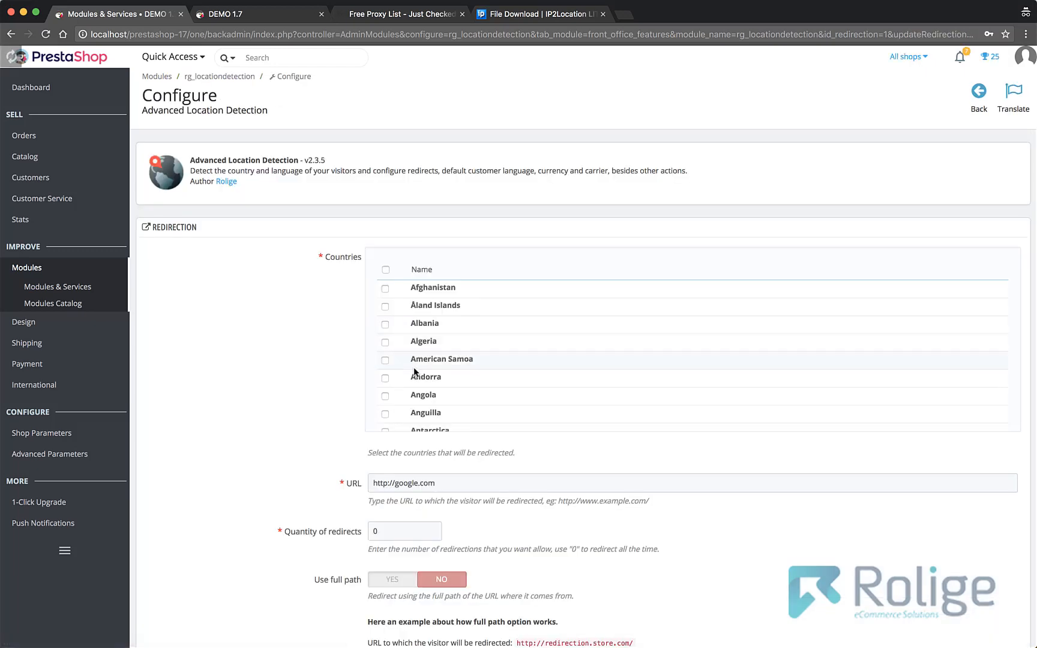
scroll(451, 377, "down", 7)
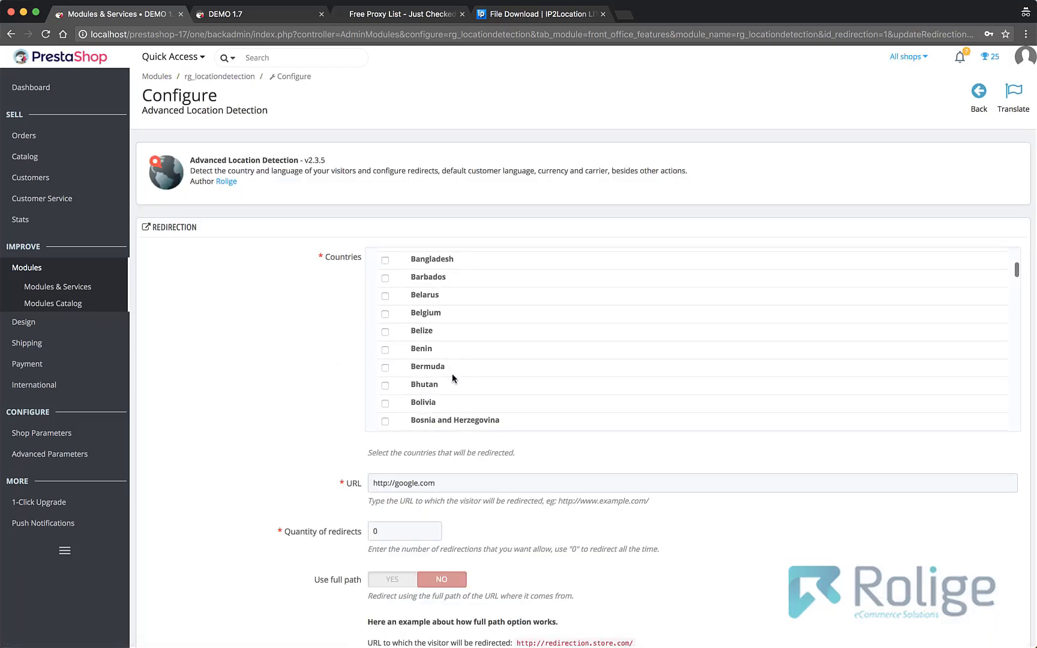
scroll(452, 378, "down", 1)
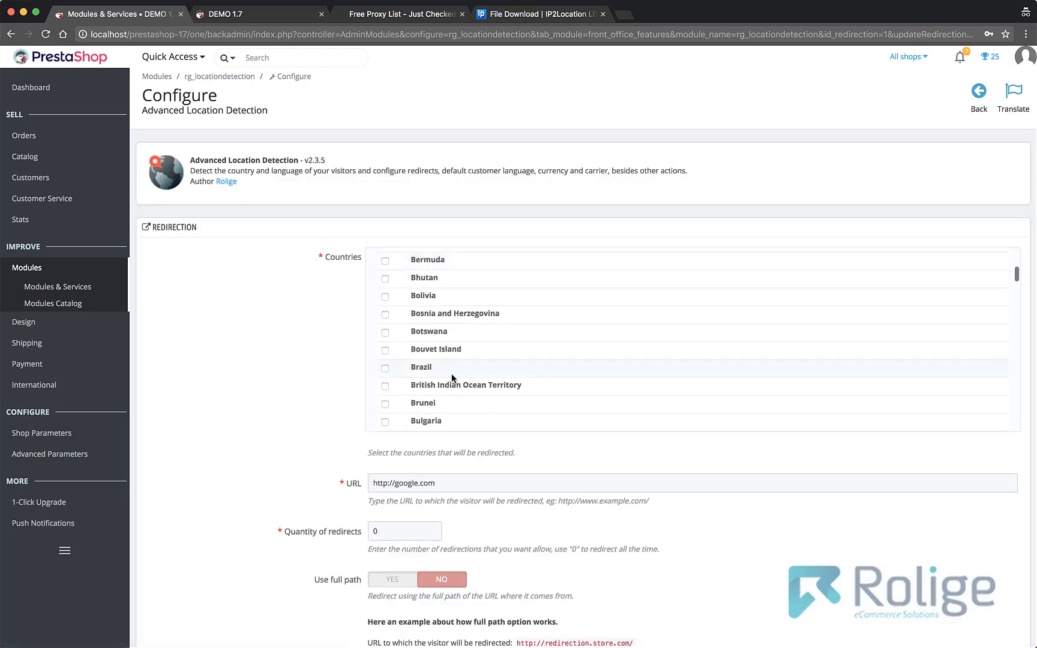
left_click(385, 368)
scroll(916, 512, "down", 10)
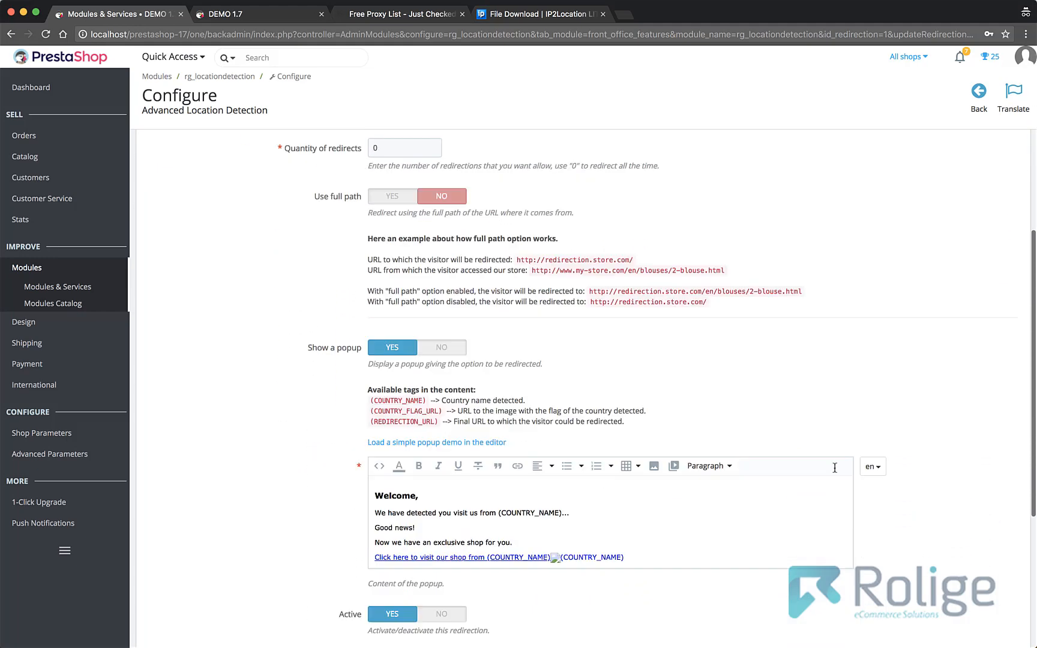
scroll(916, 512, "down", 1)
left_click(1005, 444)
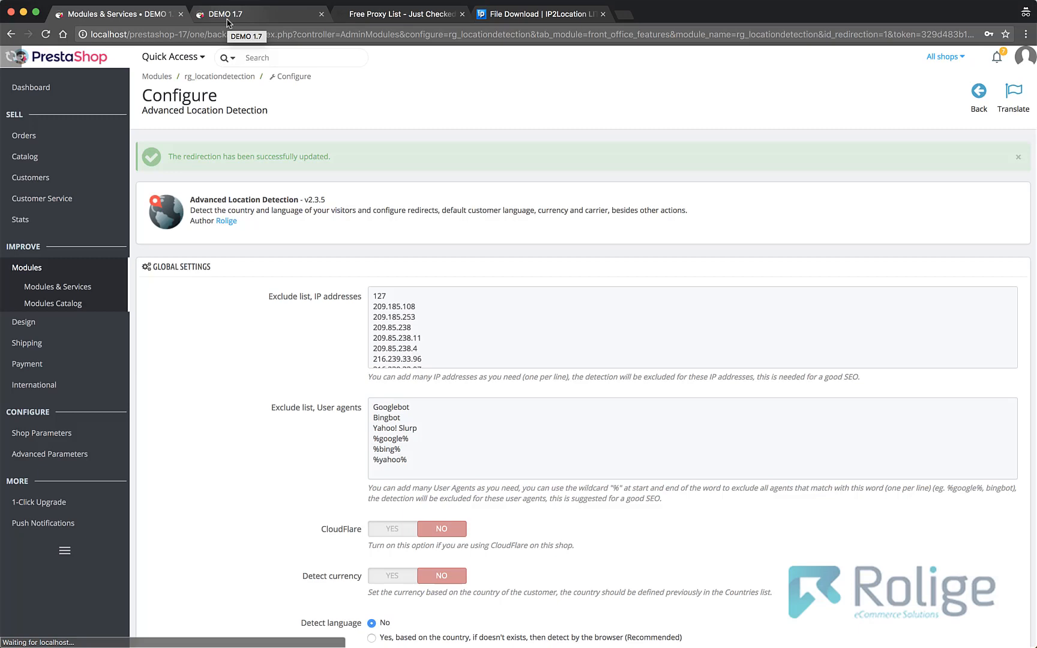
- Reload the storefront test URL with ip_address 170.245.173.95 to test the redirection popup for Brazil
left_click(228, 21)
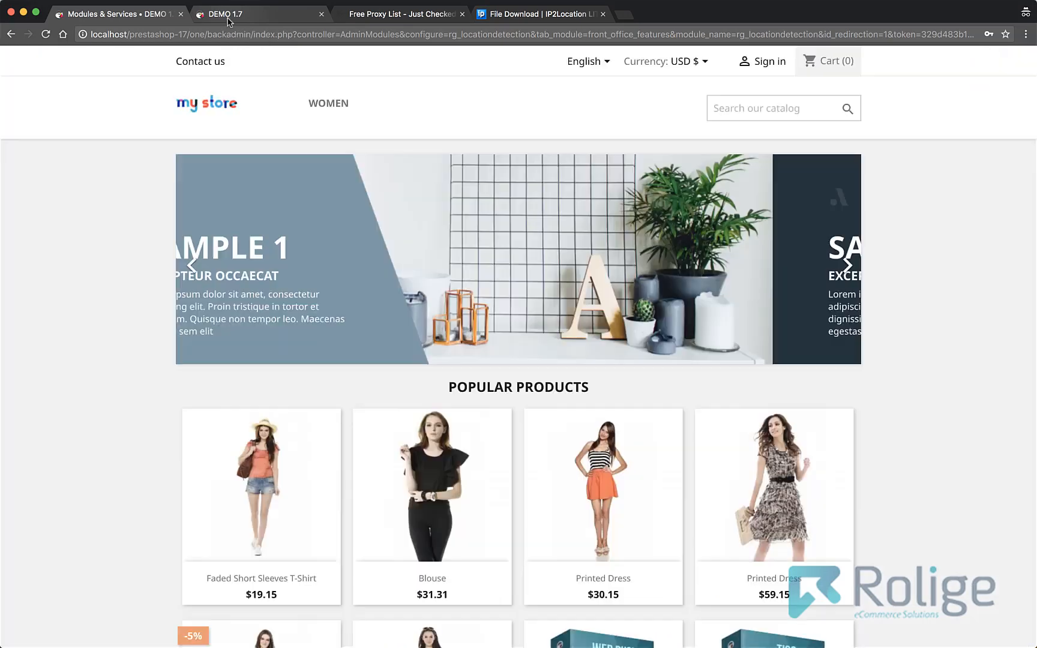
left_click(394, 36)
key("Return")
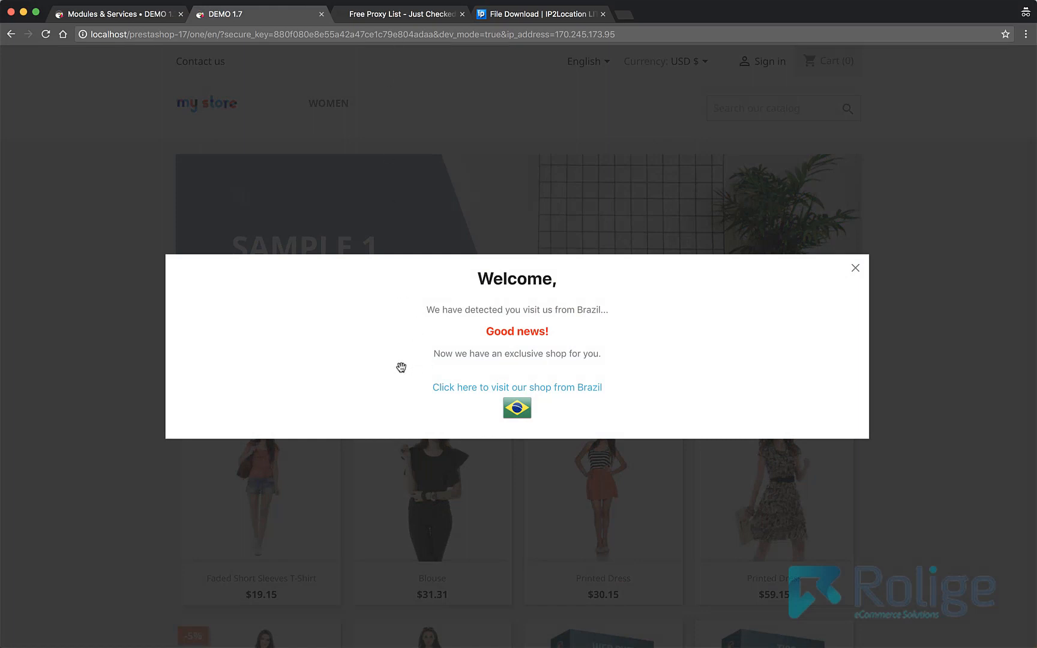
- Disable redirections and enable infobars in the module's global settings, and save them
left_click(135, 15)
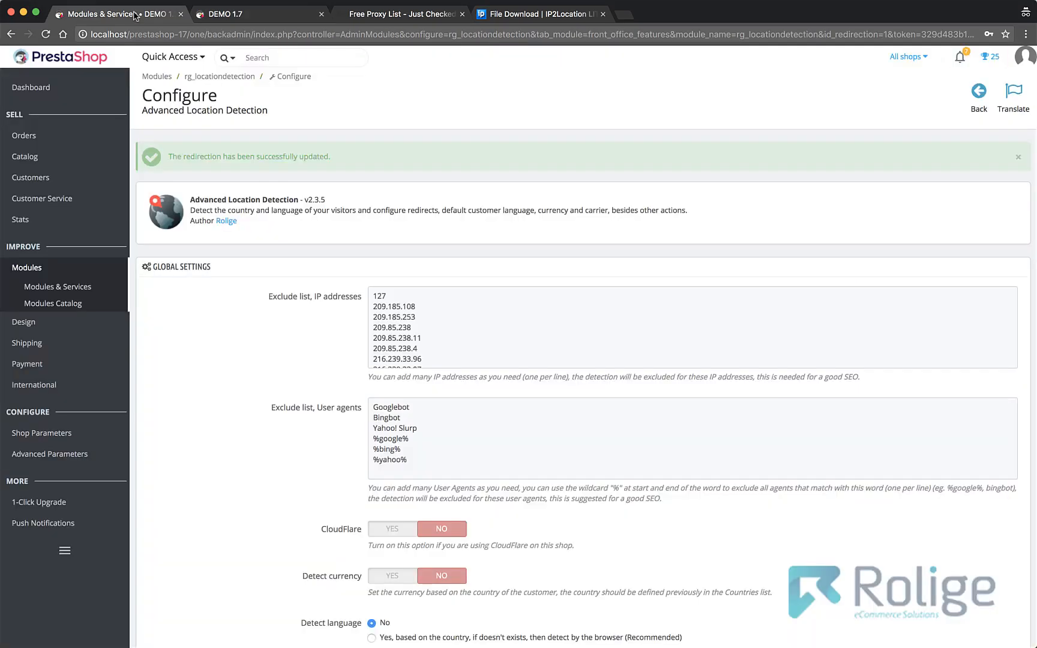
scroll(442, 253, "down", 10)
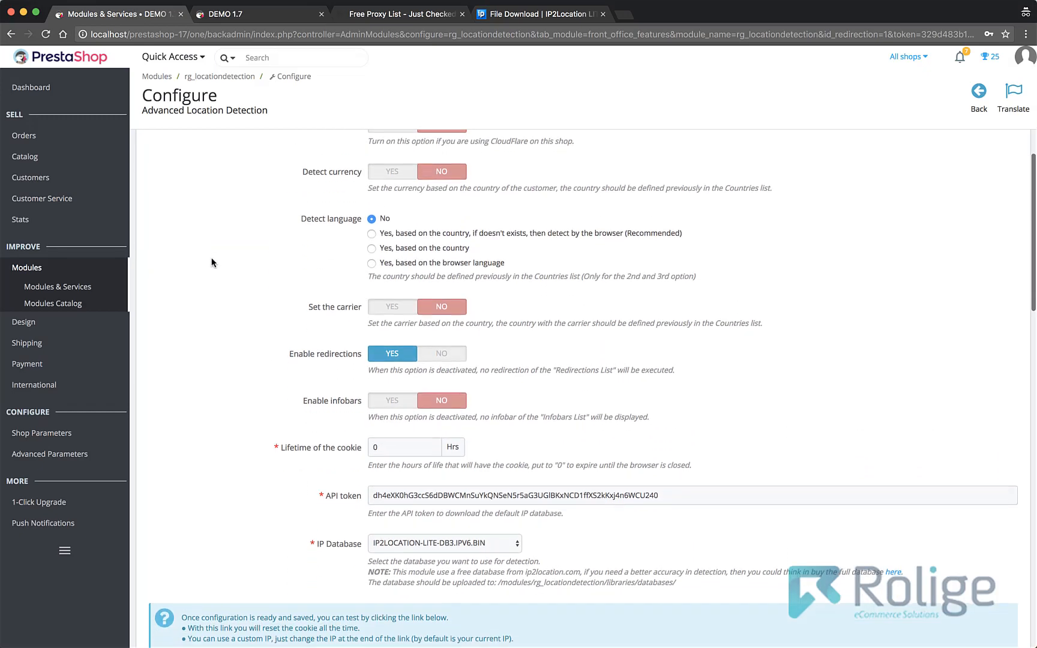
left_click(441, 237)
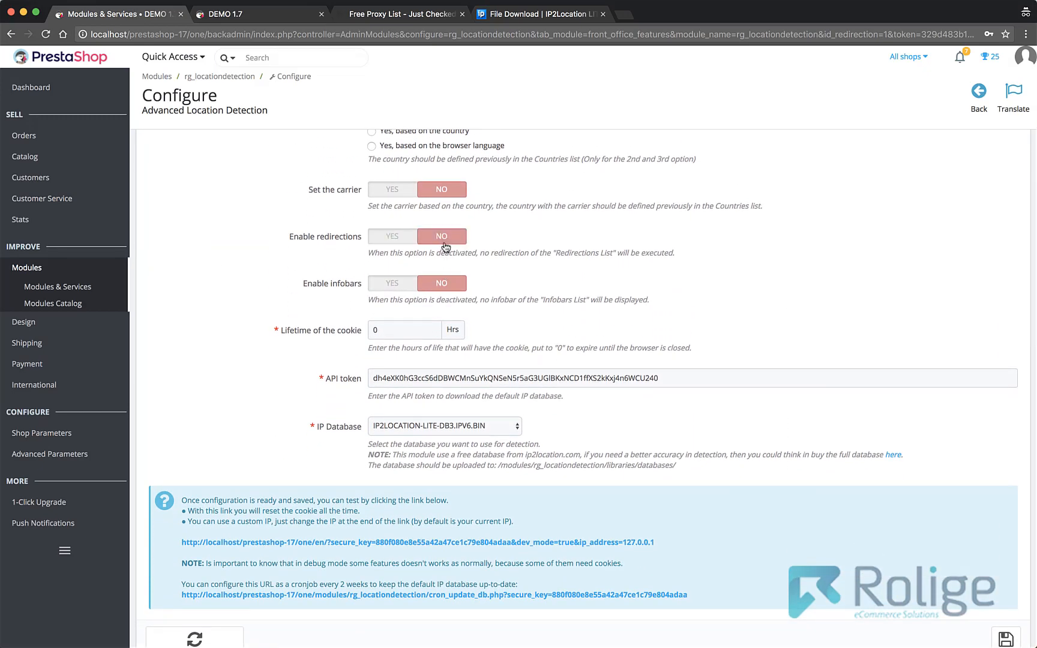
left_click(392, 283)
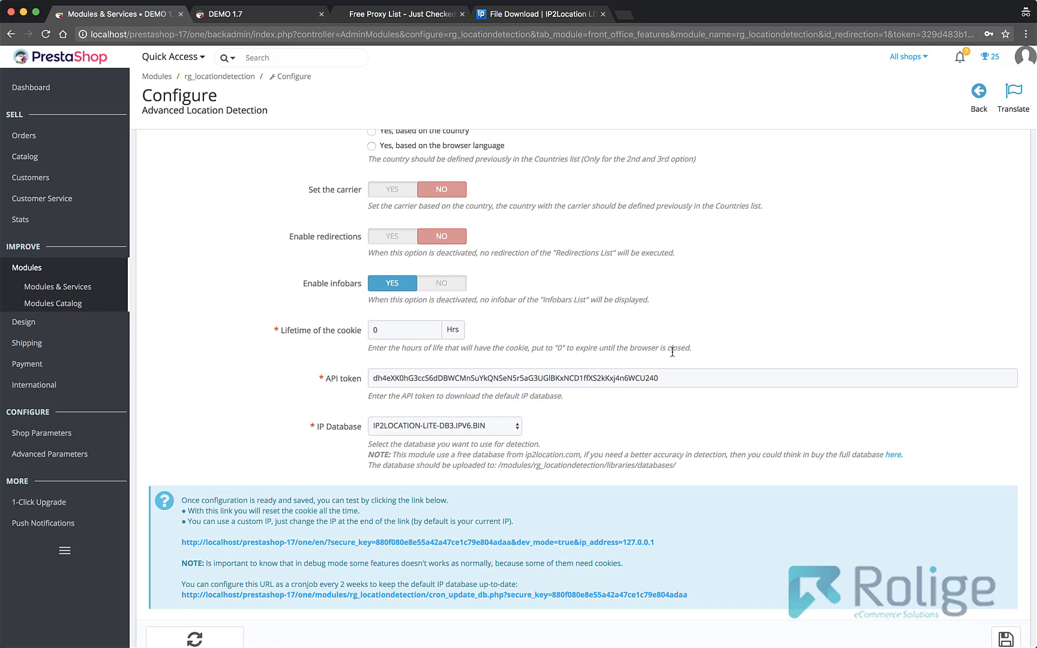
scroll(669, 353, "down", 3)
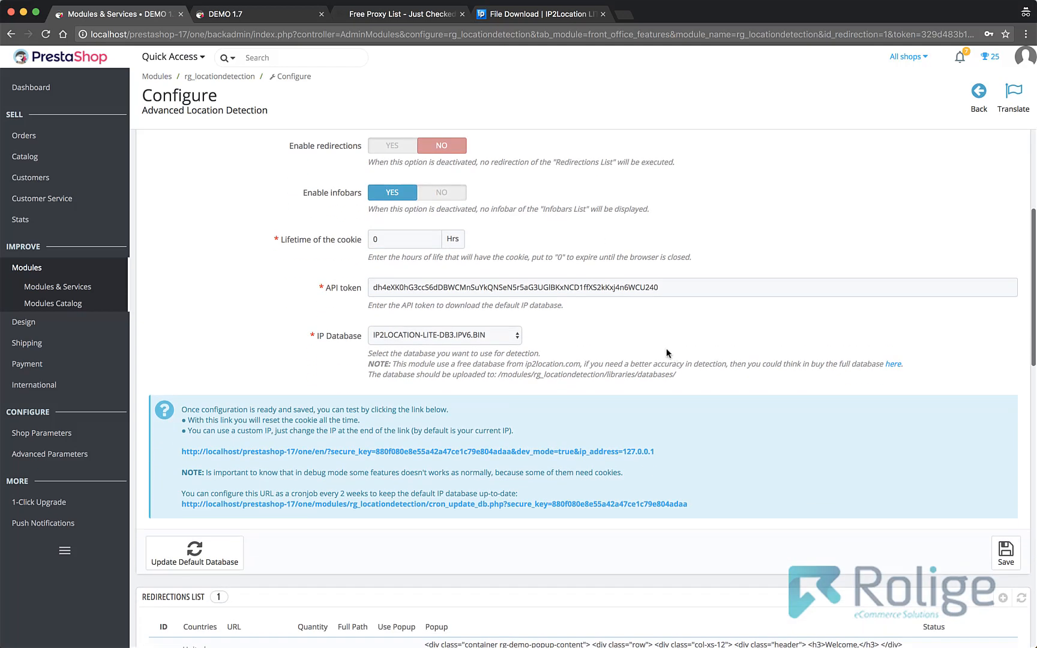
left_click(1004, 560)
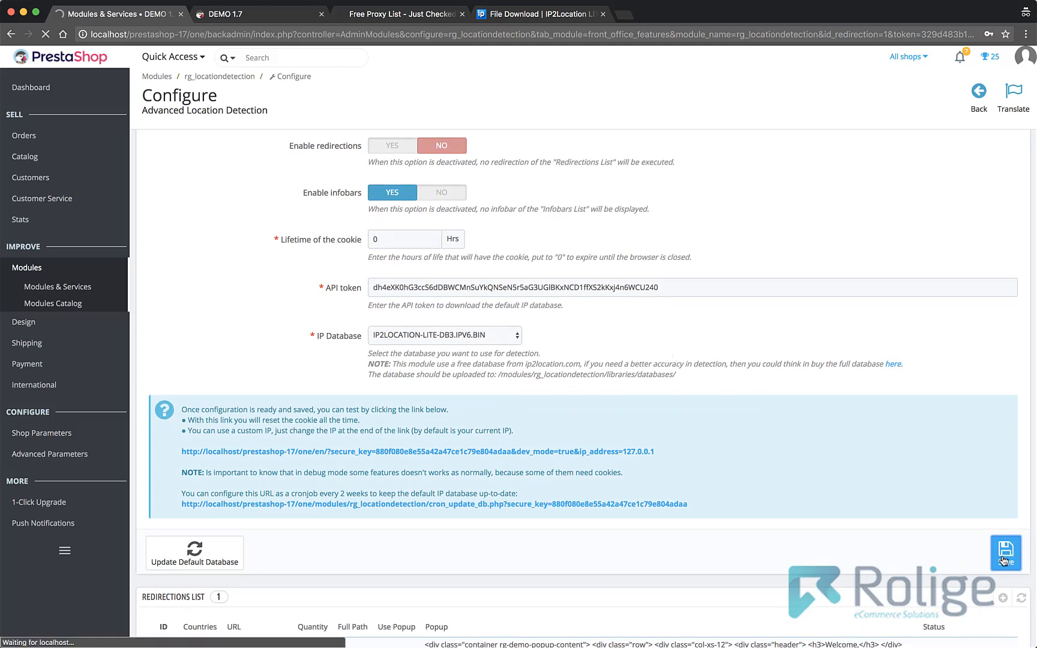
- Start a new infobar in the Infobars list and select Brazil as its country
scroll(668, 517, "down", 15)
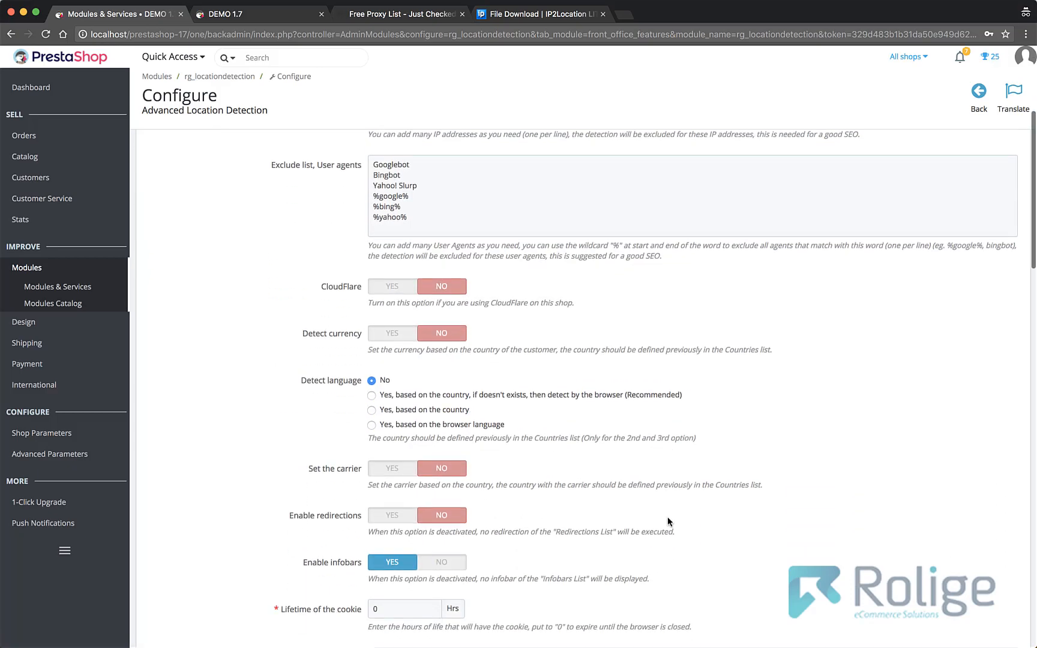
scroll(667, 517, "down", 5)
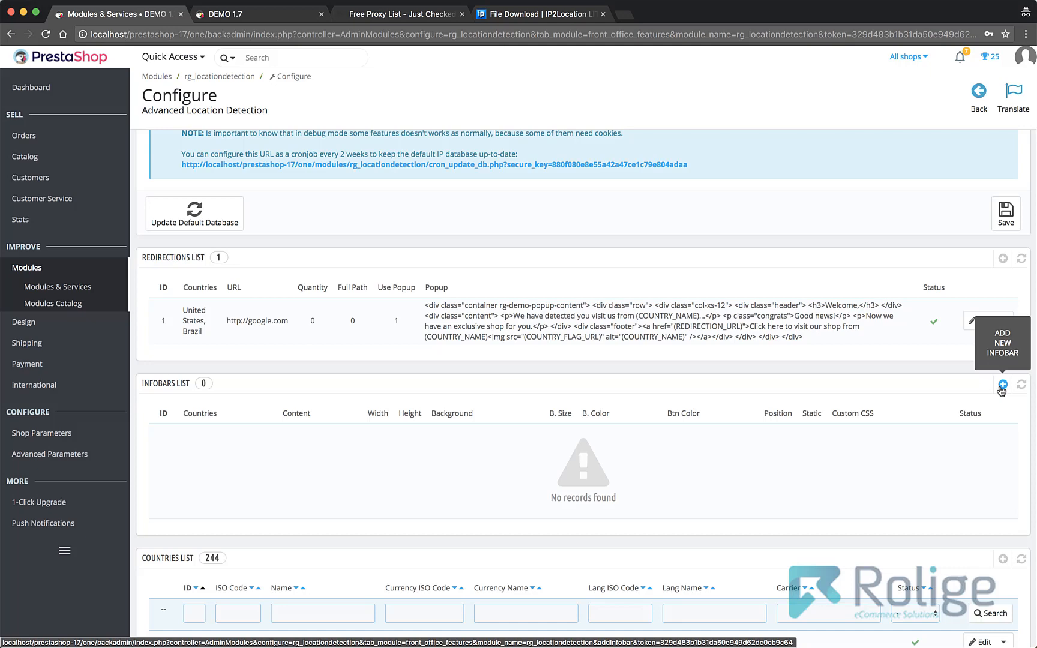
left_click(1002, 386)
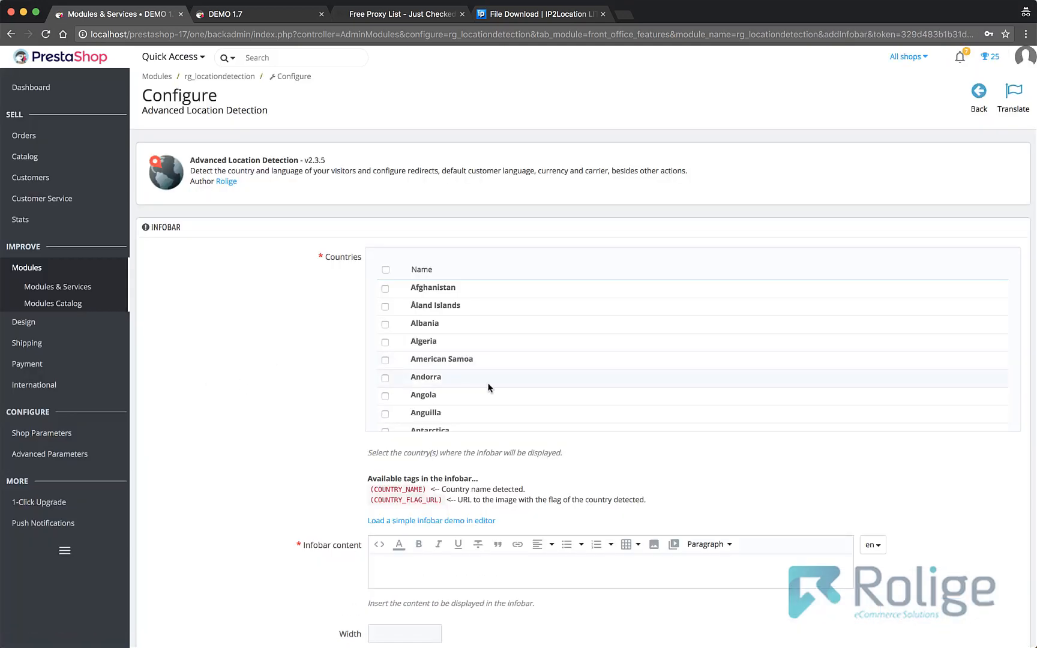
scroll(488, 387, "down", 5)
scroll(443, 387, "down", 8)
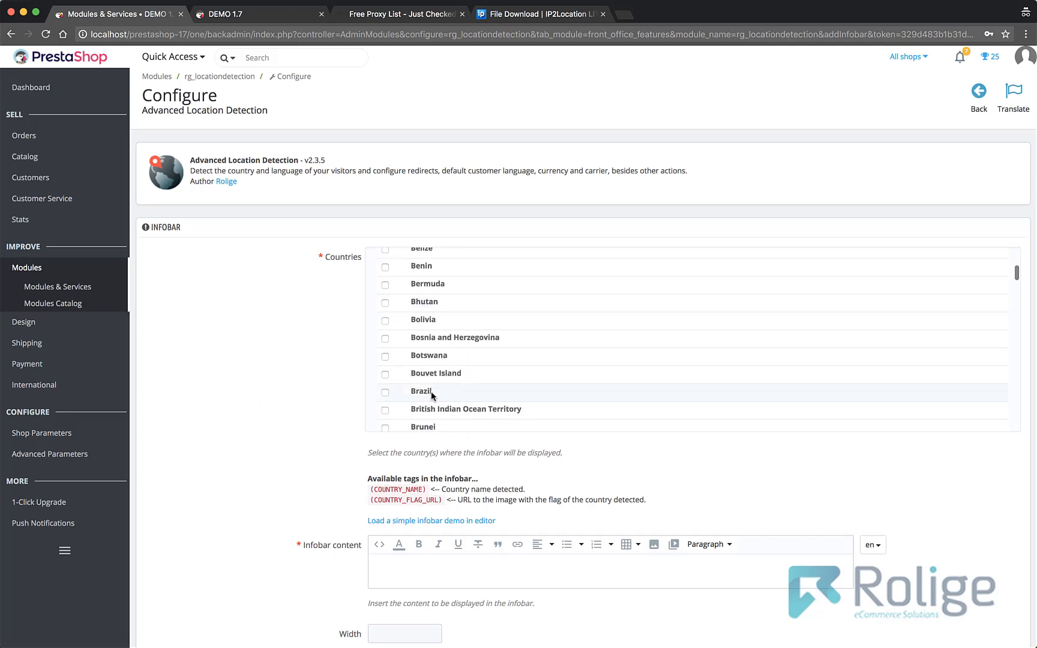
left_click(385, 392)
- Load the simple infobar demo as the new infobar's content
scroll(324, 411, "down", 3)
scroll(320, 410, "down", 2)
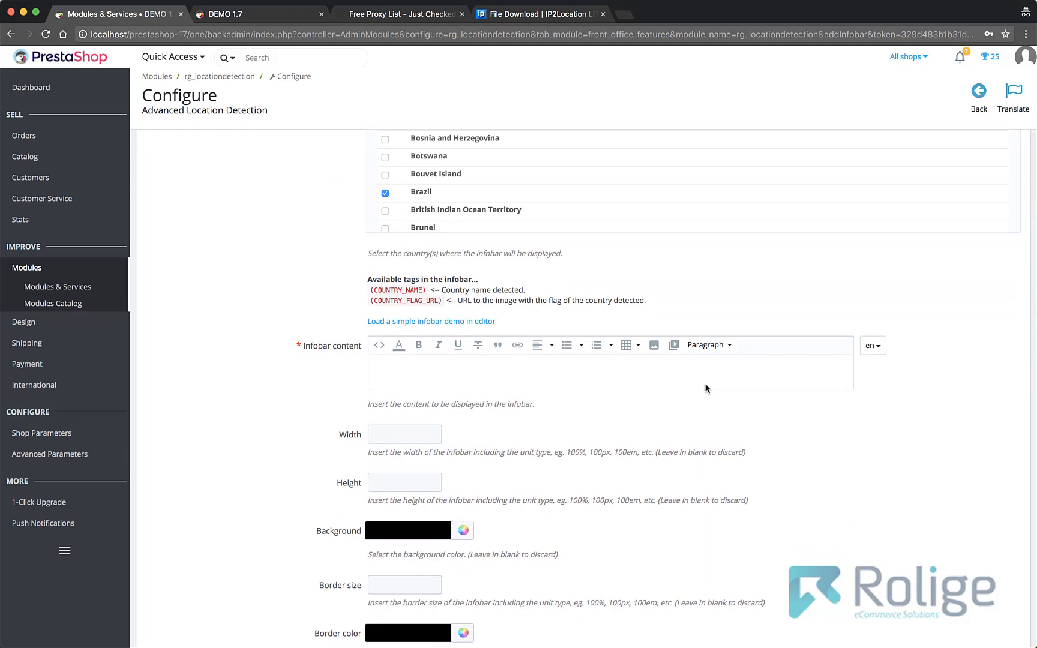
left_click(402, 326)
left_click(624, 108)
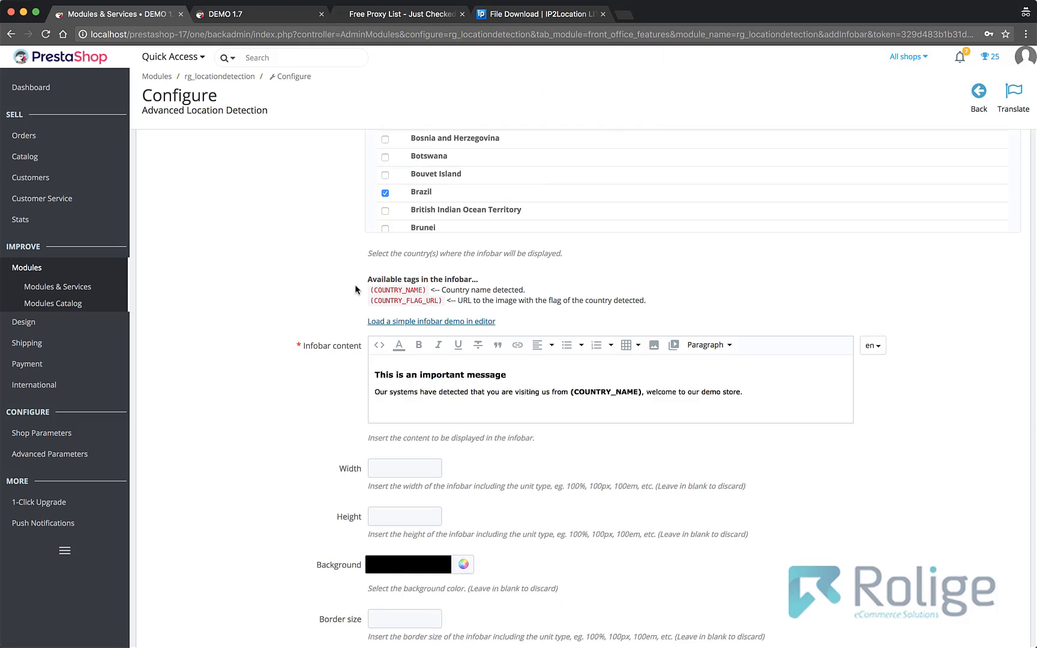
- Set the infobar's background colour to the light yellow #fcffca
scroll(294, 324, "down", 5)
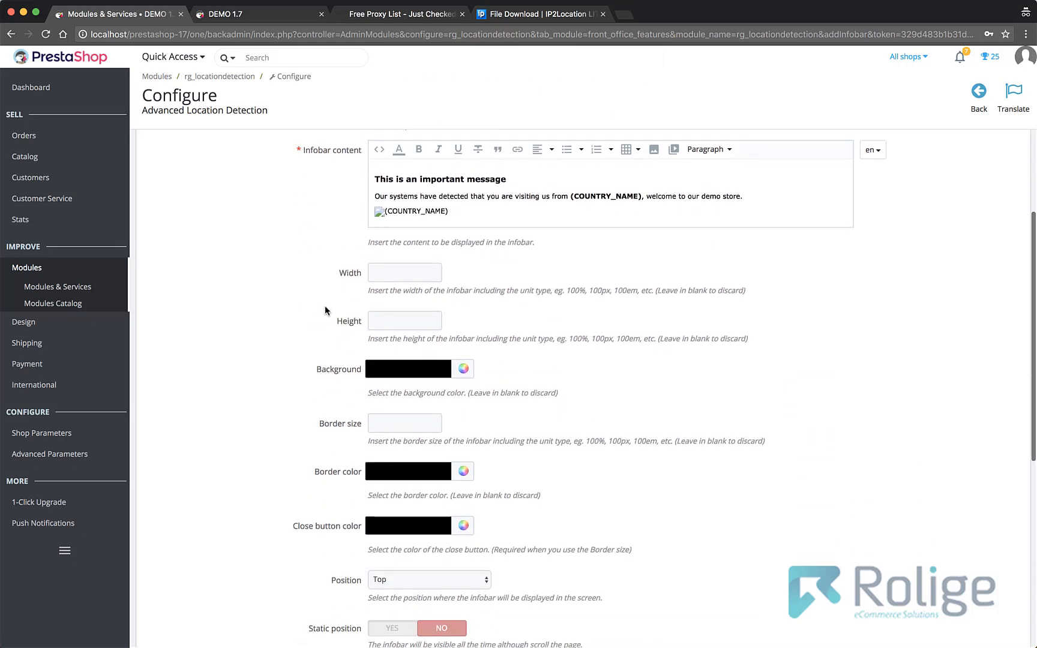
scroll(325, 310, "down", 3)
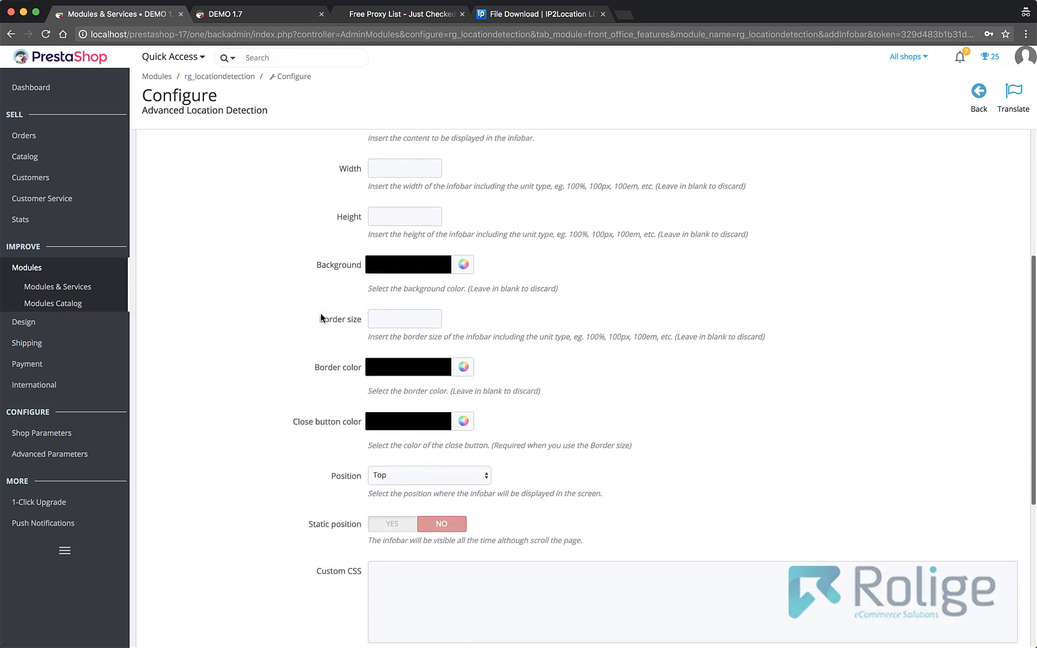
scroll(322, 318, "up", 1)
scroll(324, 315, "down", 1)
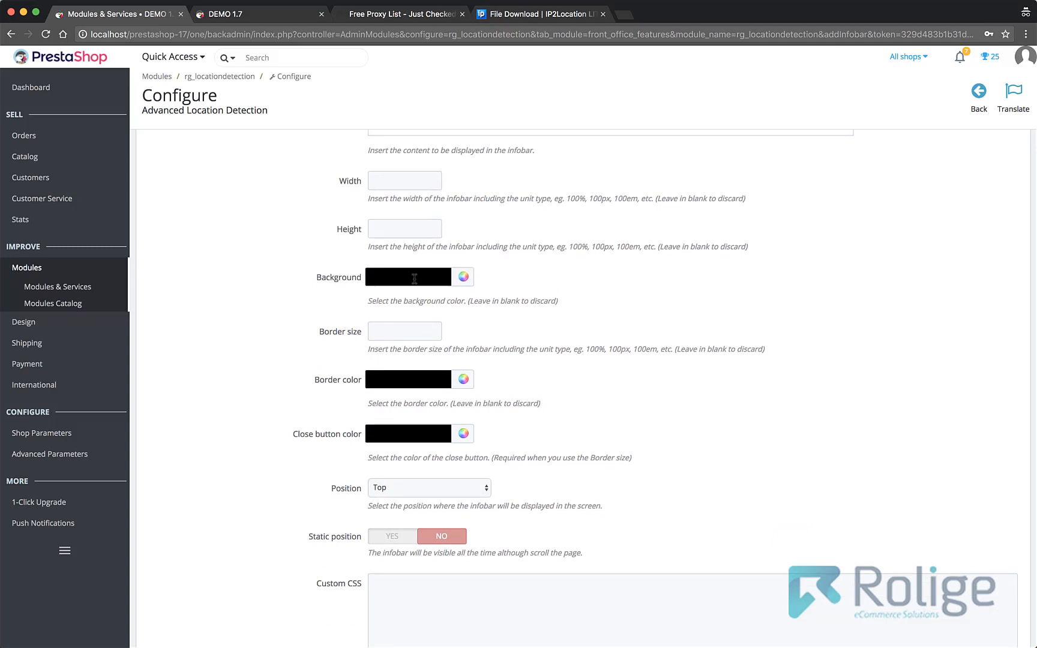
left_click(461, 279)
left_click_drag(456, 294, 474, 296)
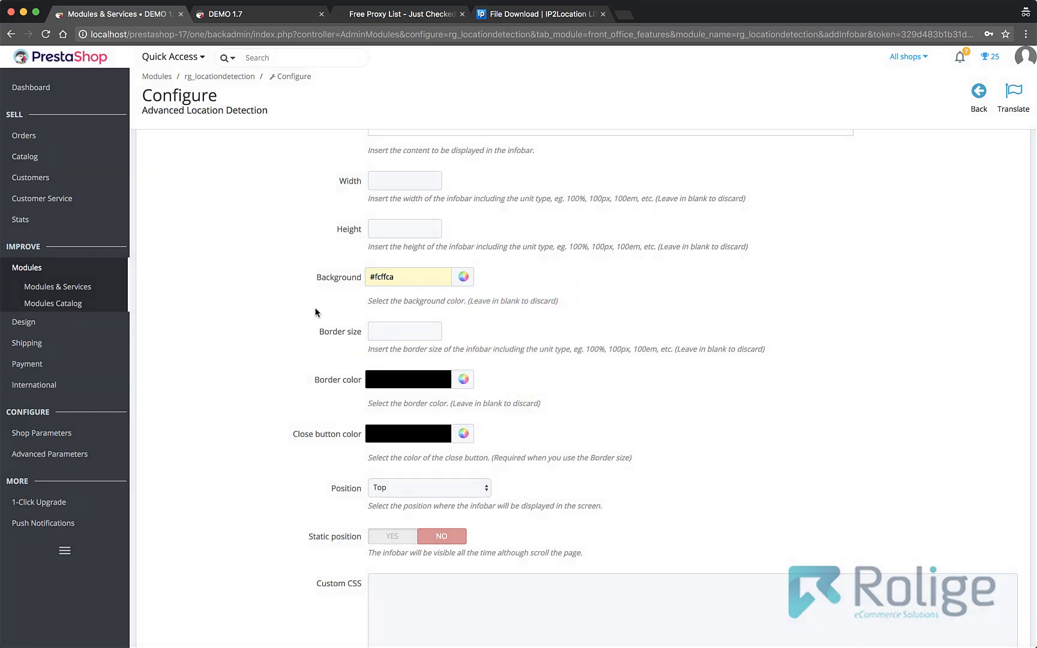
scroll(315, 312, "down", 5)
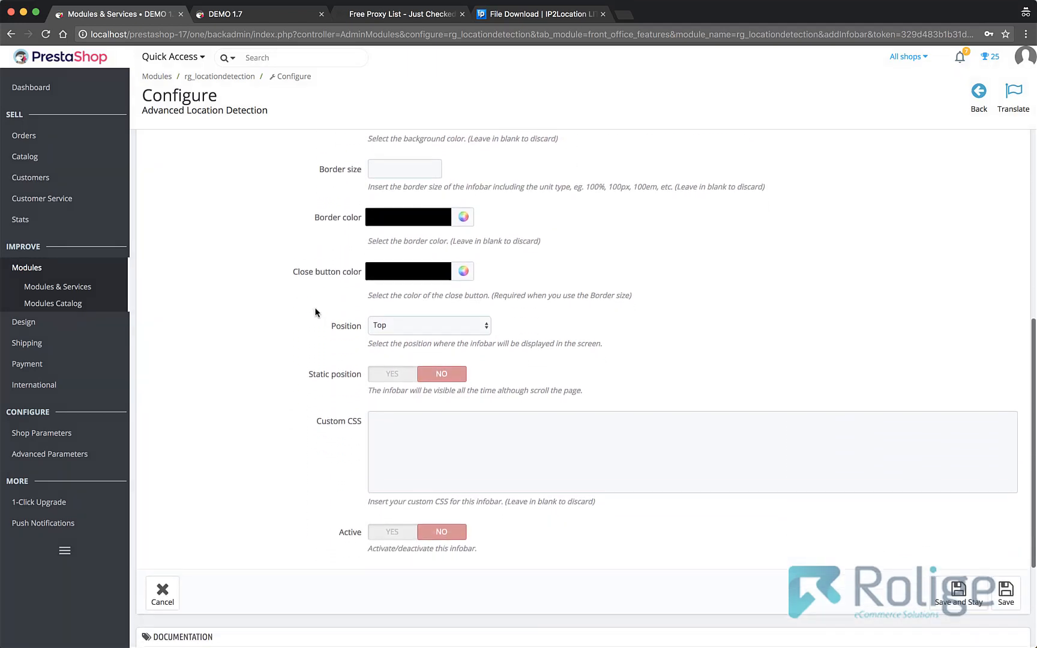
left_click(437, 319)
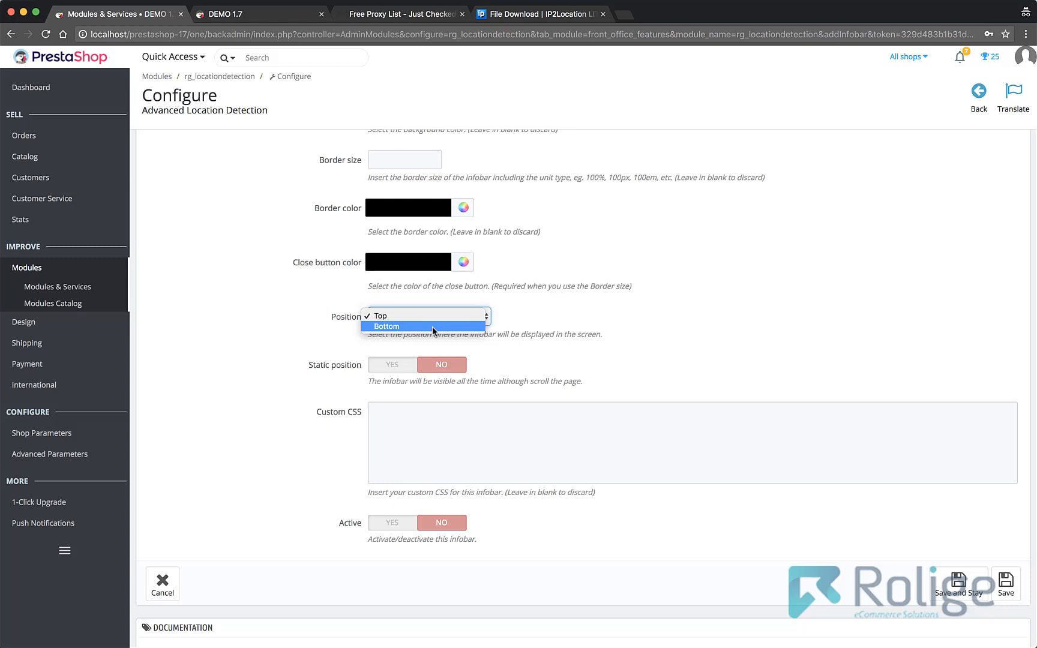
left_click(431, 340)
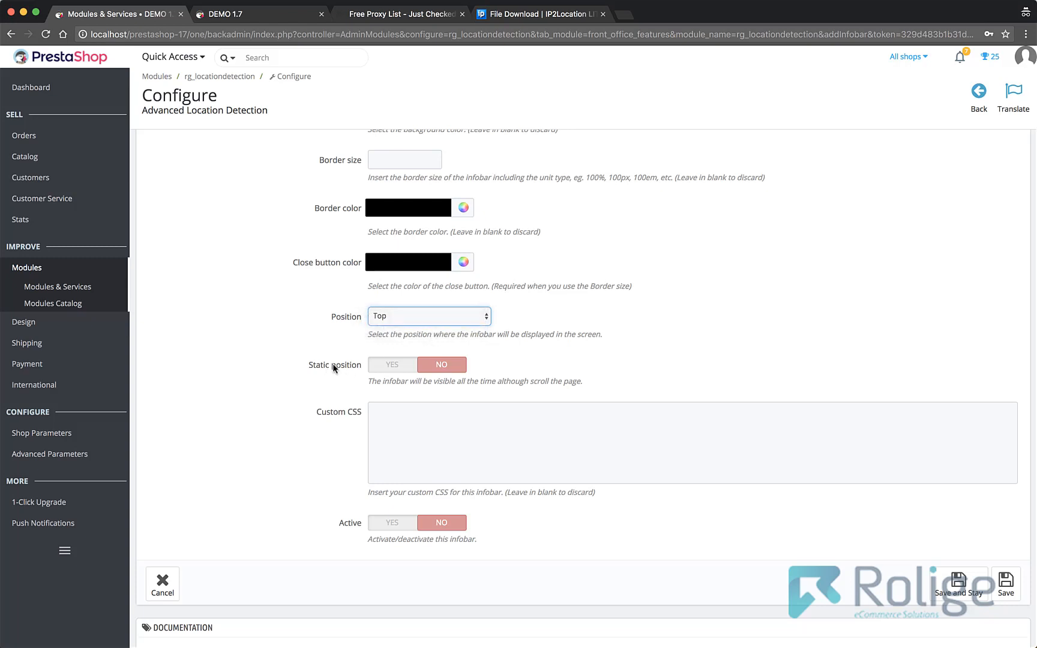
left_click(396, 365)
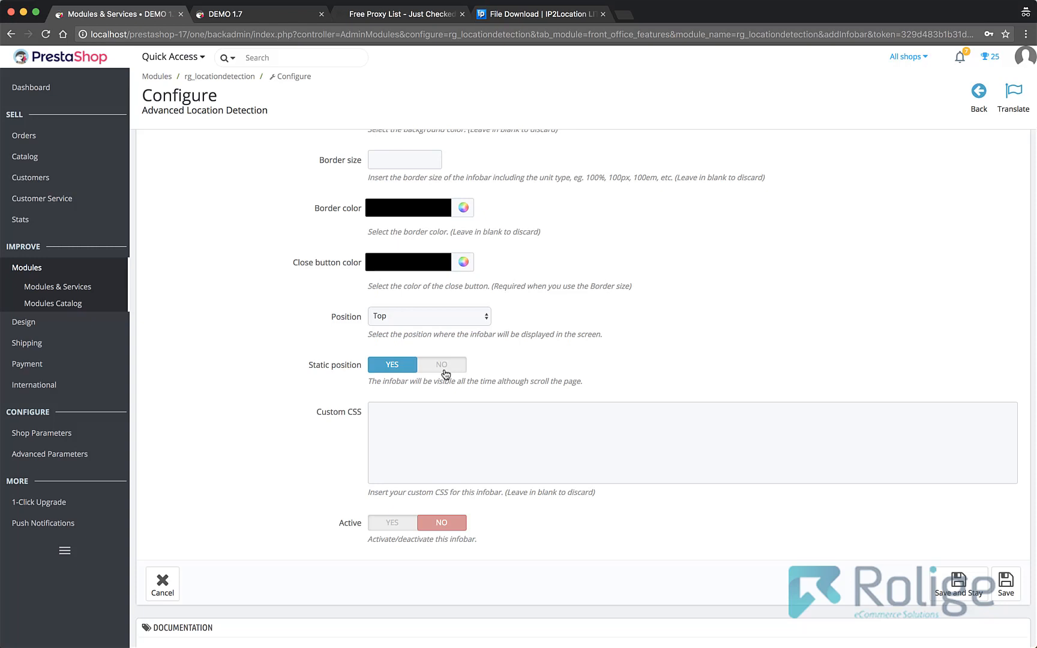
left_click(444, 371)
- Set the infobar to active and save it
left_click(428, 416)
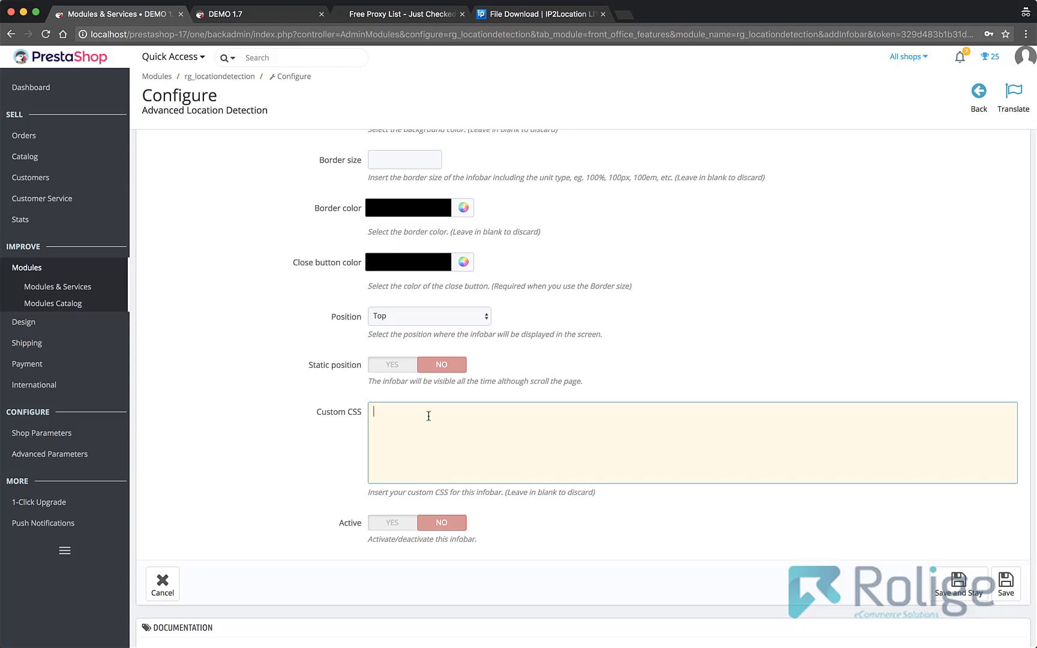
left_click(393, 523)
left_click(1008, 582)
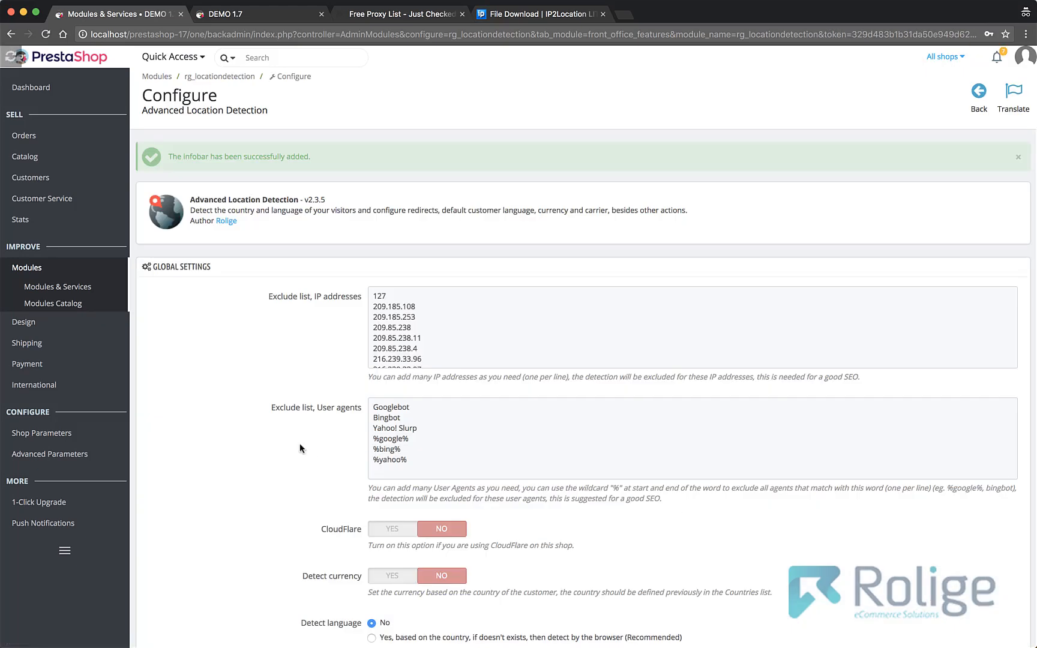
- Copy the Brazil IP address 170.245.173.95 from the free proxy list again
scroll(300, 442, "down", 6)
scroll(300, 443, "down", 3)
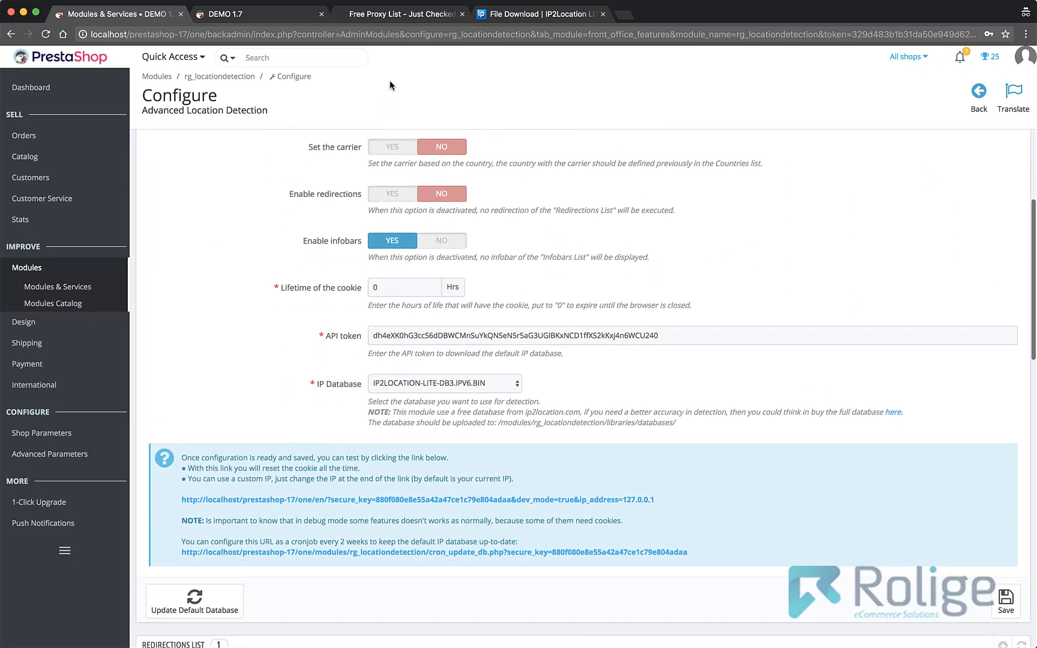
left_click(381, 16)
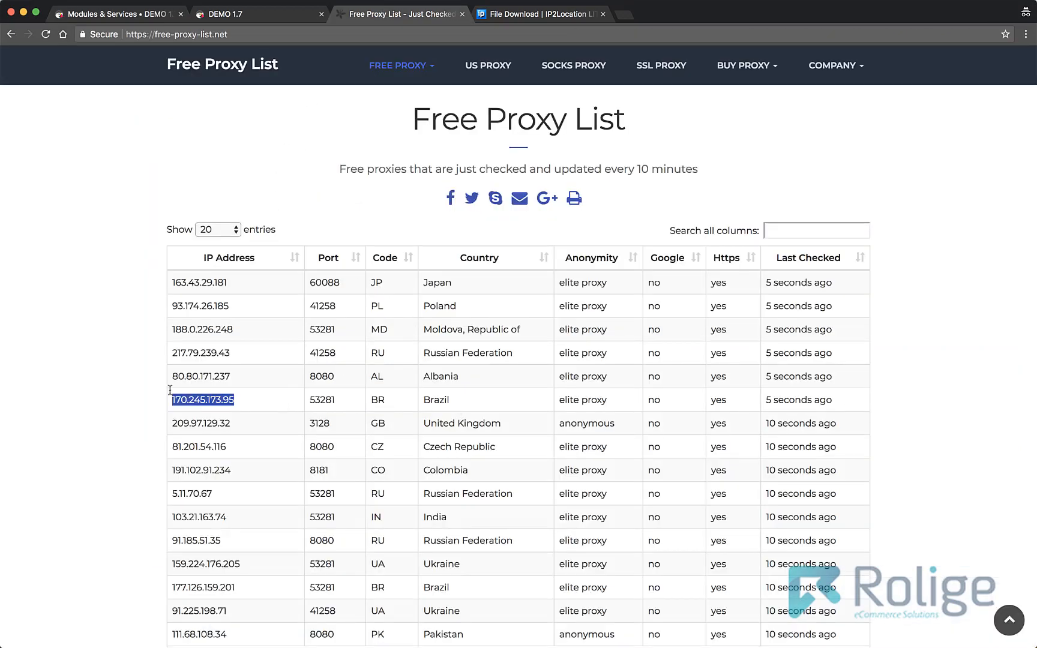
right_click(201, 401)
left_click(210, 425)
- Load the storefront test URL with ip_address set to 170.245.173.95 to test the infobar for Brazil
left_click(254, 16)
double_click(602, 36)
key("super+v")
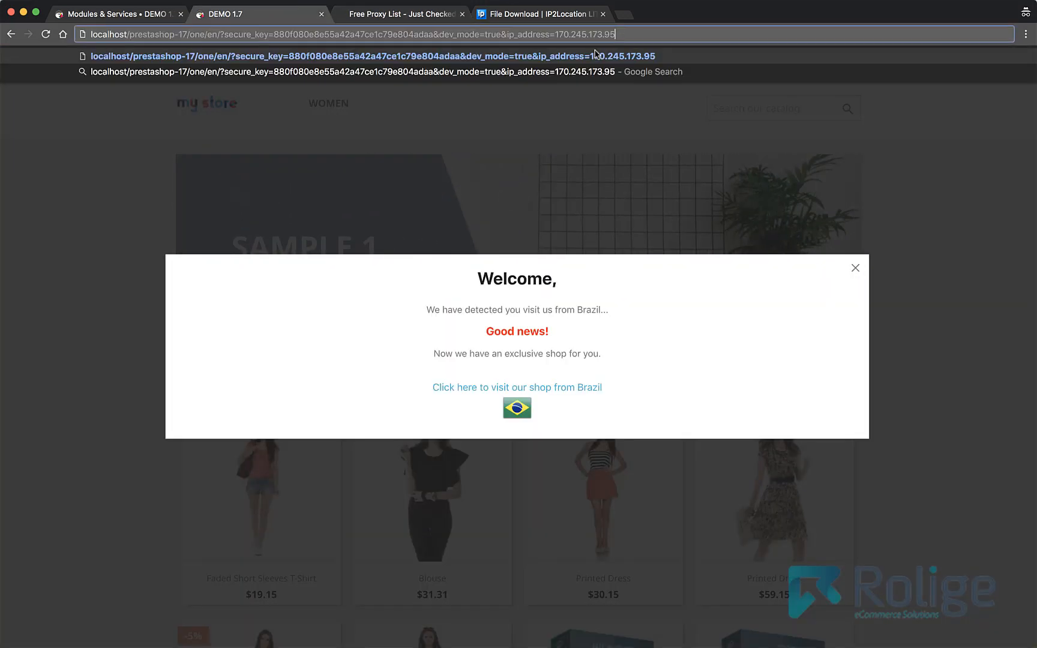
key("Return")
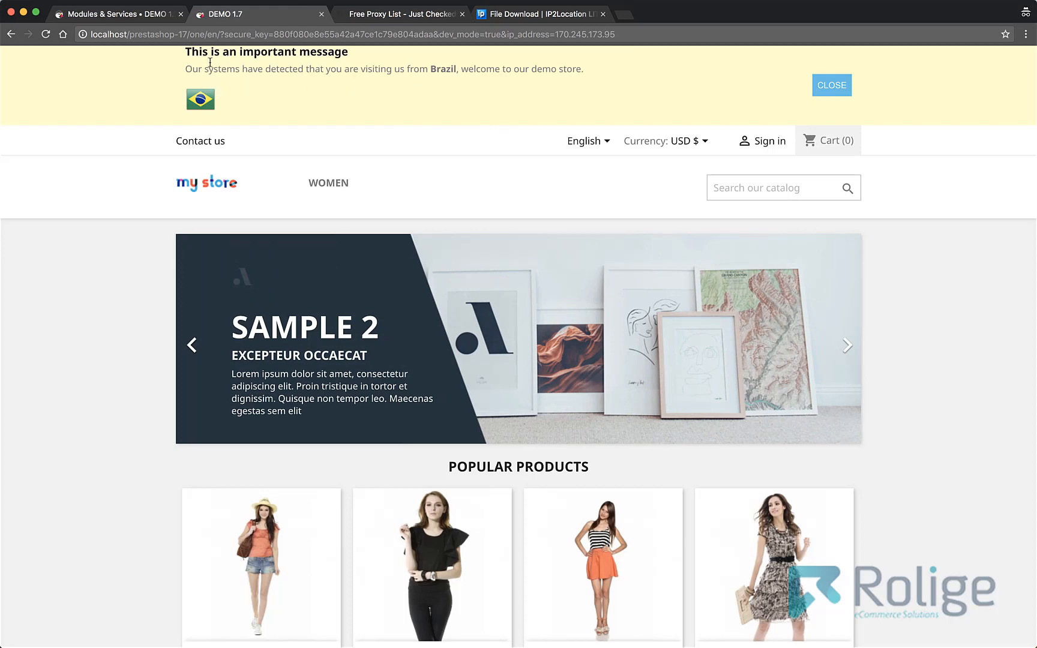
- Review the infobar message on the storefront and close the infobar
left_click_drag(188, 54, 564, 81)
left_click(592, 85)
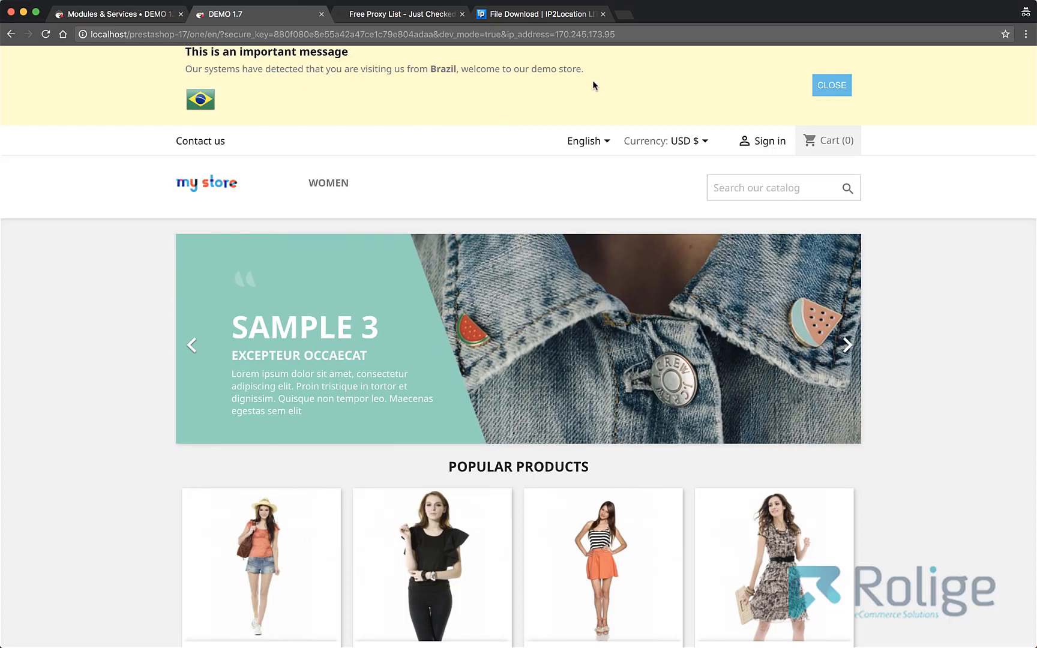
left_click(832, 85)
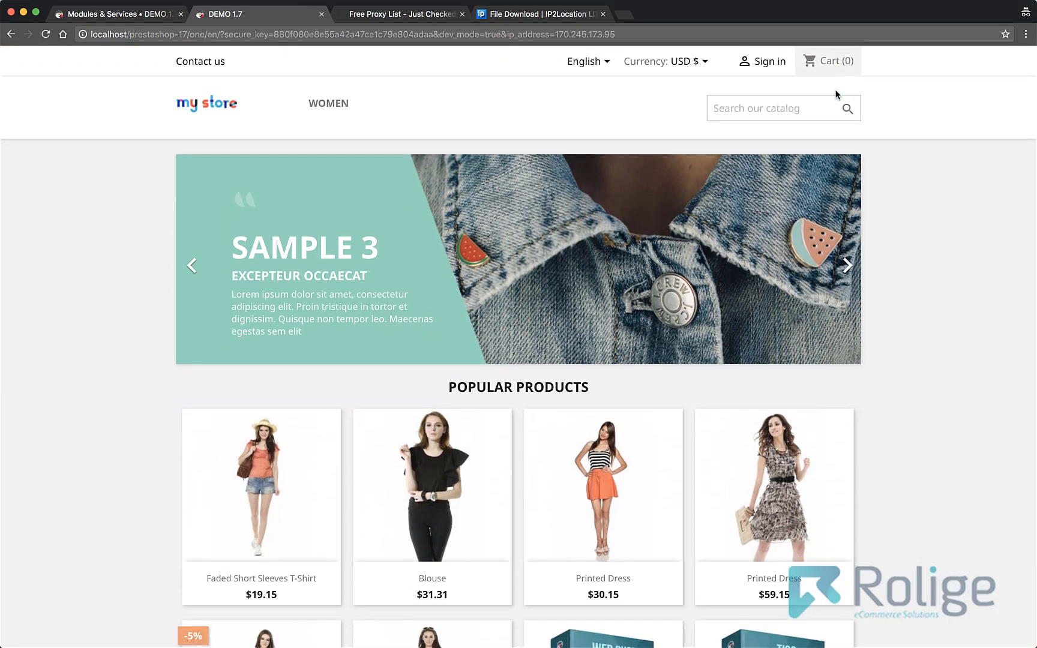
- Search the free proxy list for "spain" and copy the Spanish IP address 31.214.183.36
left_click(404, 18)
scroll(315, 396, "down", 3)
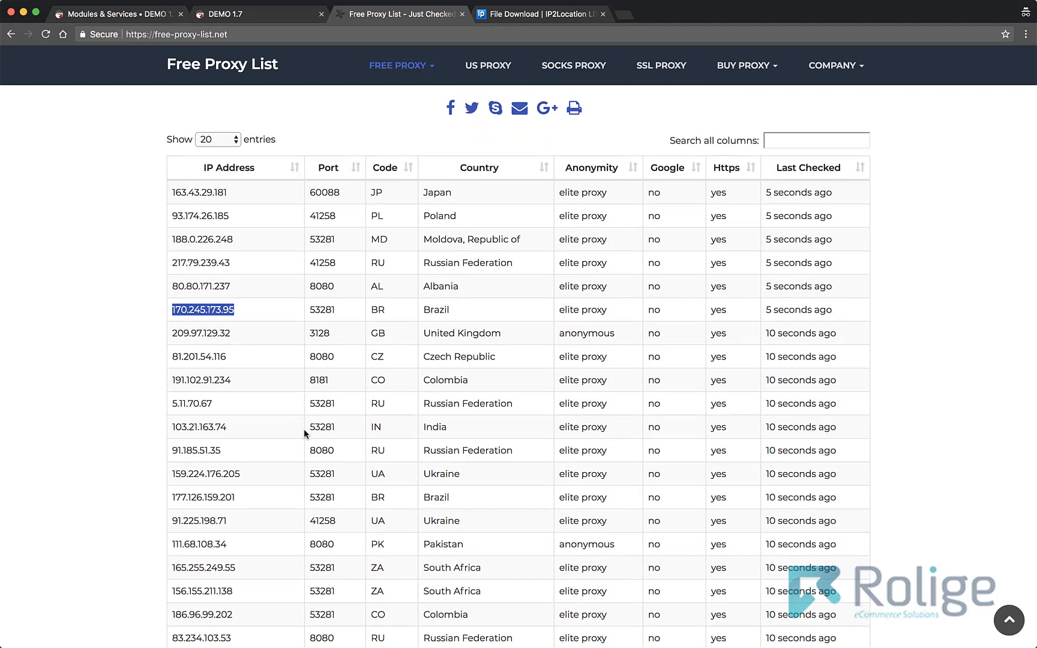
left_click(784, 141)
type("s")
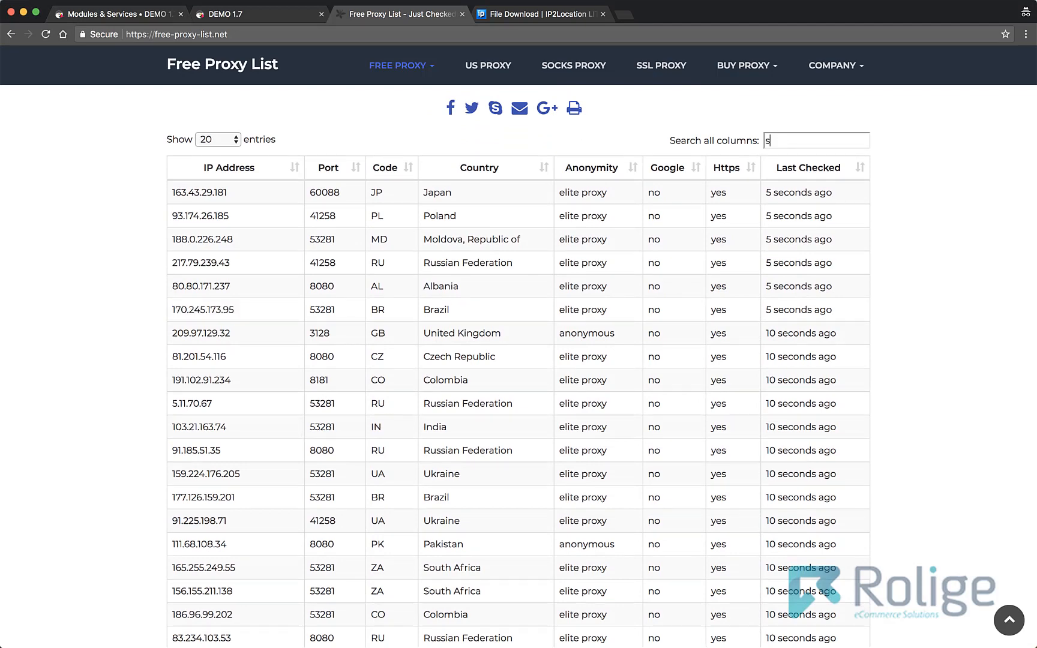
type("pain")
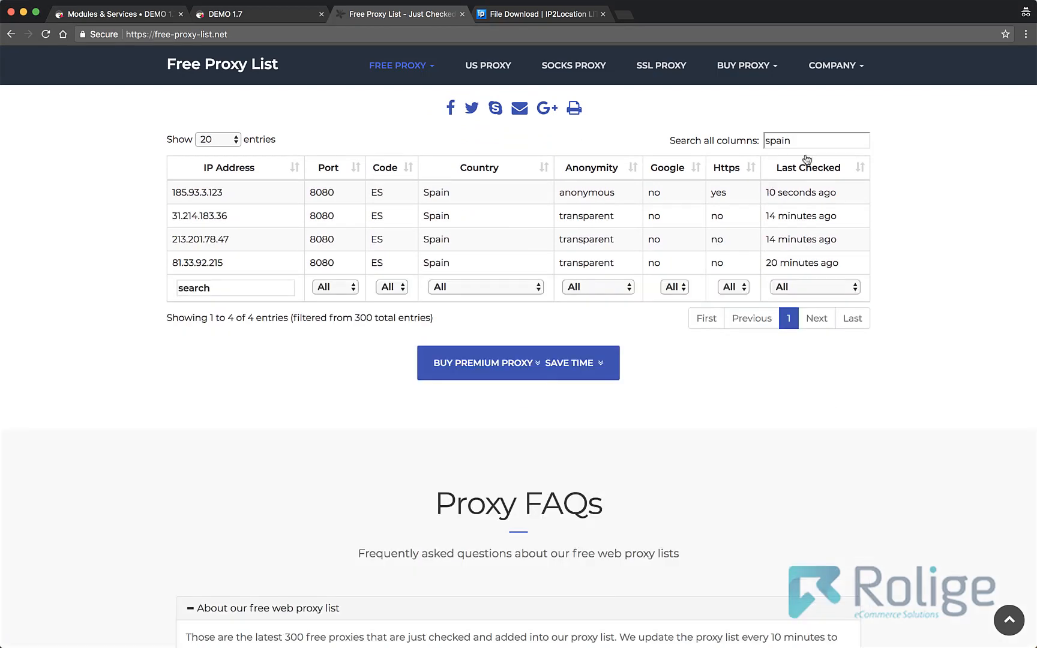
left_click_drag(174, 215, 227, 216)
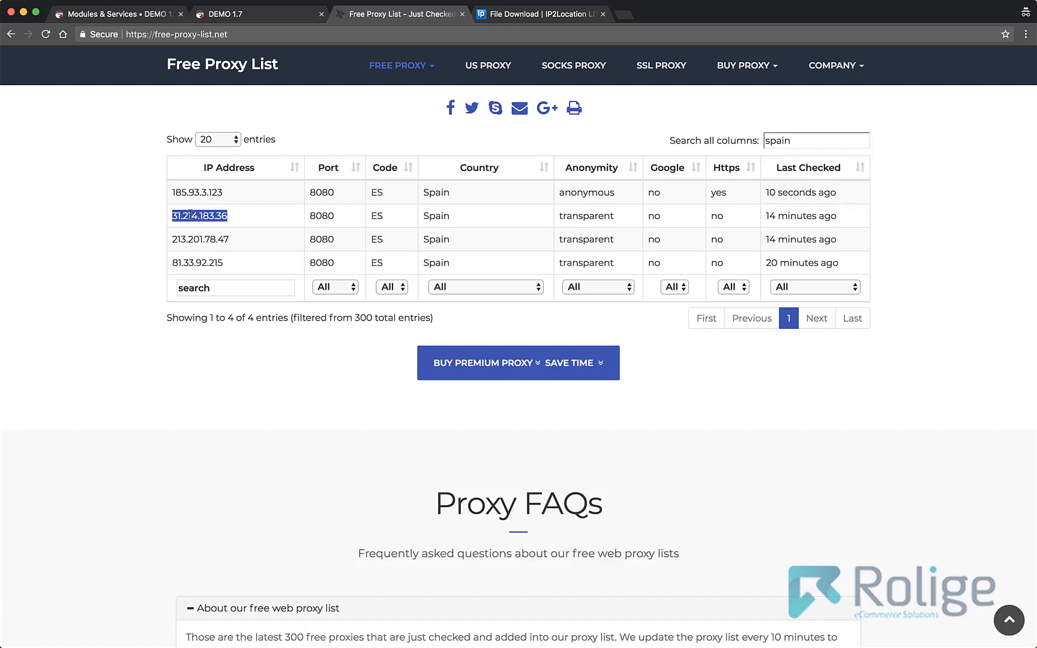
right_click(196, 211)
left_click(219, 238)
- Load the storefront test URL with ip_address set to 31.214.183.36 to test the infobar for Spain
left_click(224, 14)
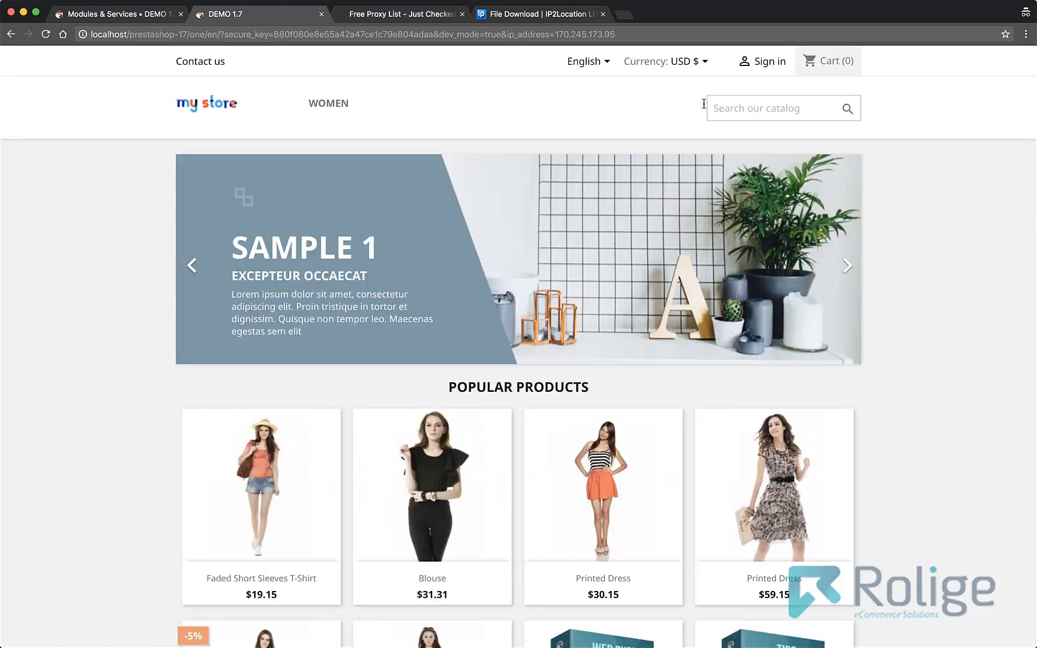
left_click(643, 34)
left_click_drag(643, 34, 559, 35)
key("BackSpace")
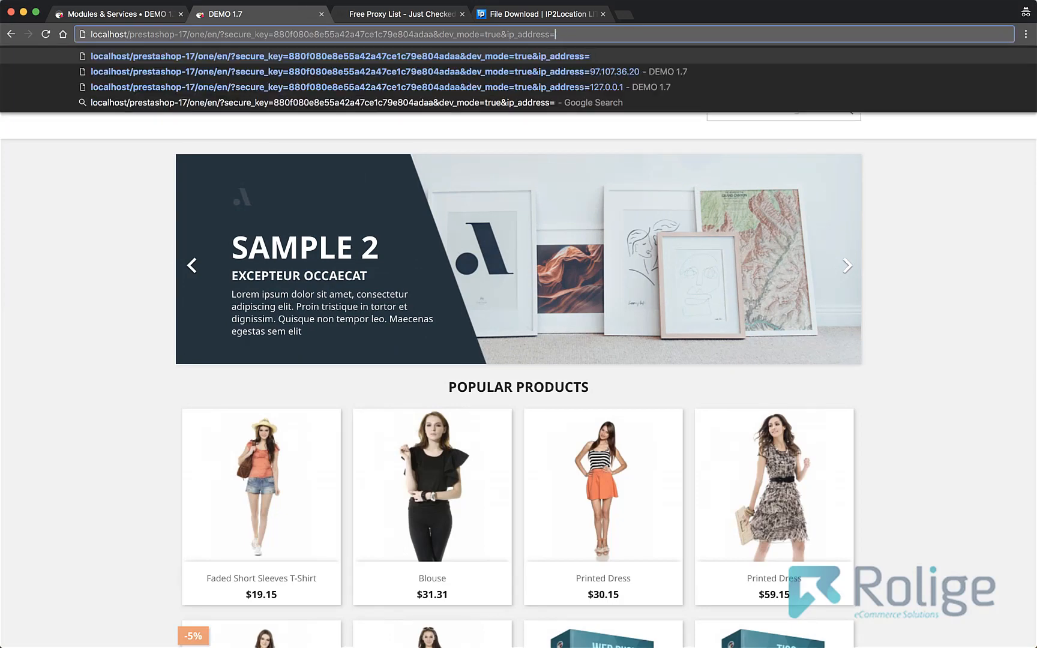
key("super+v")
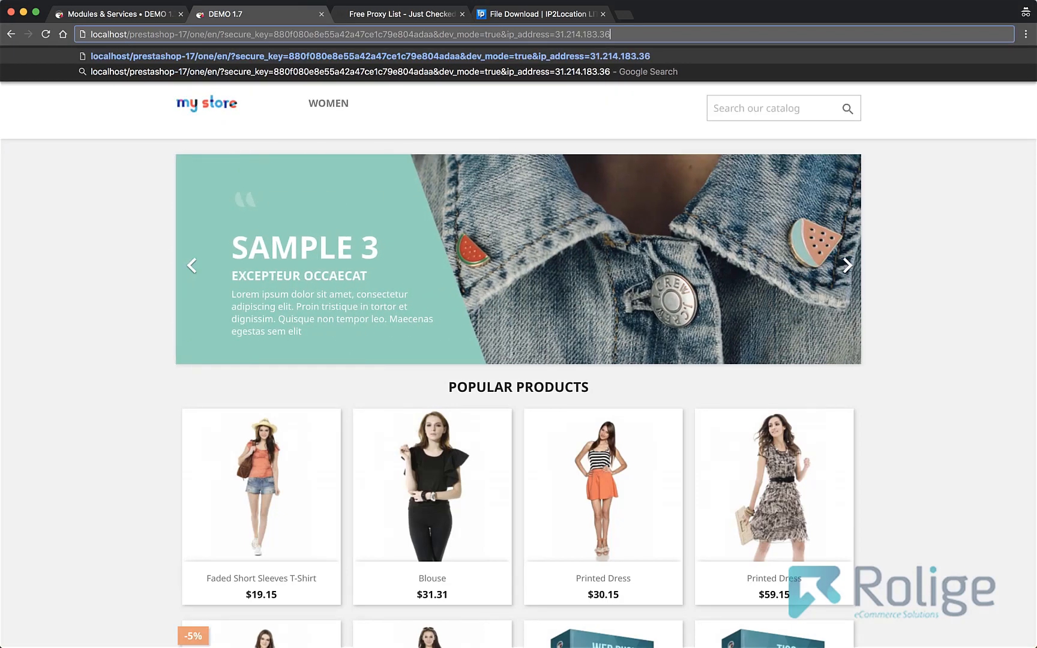
key("Return")
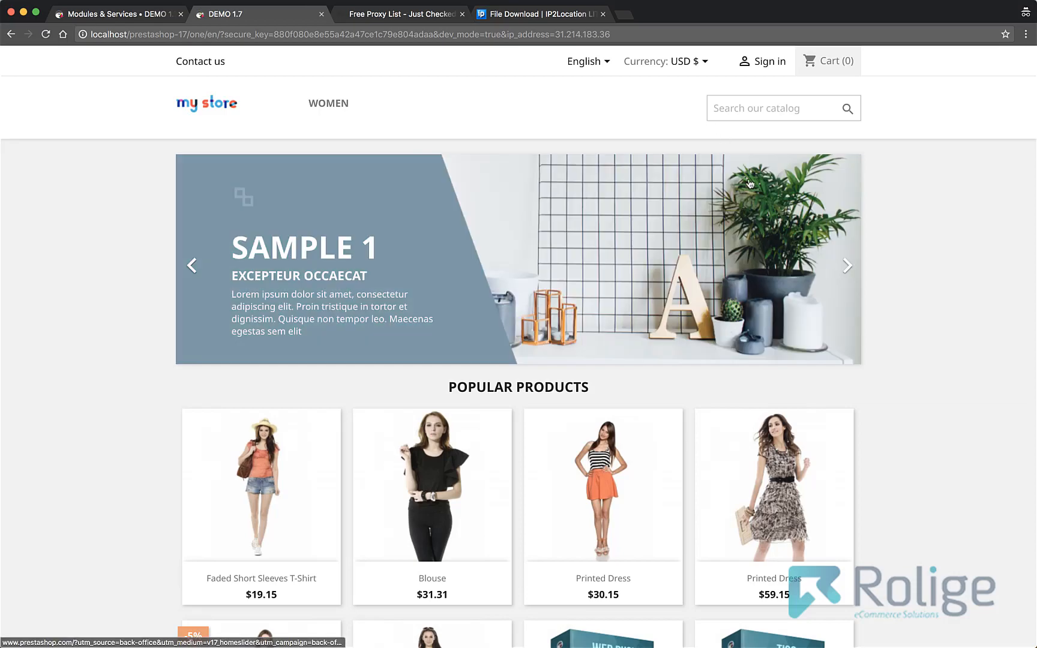